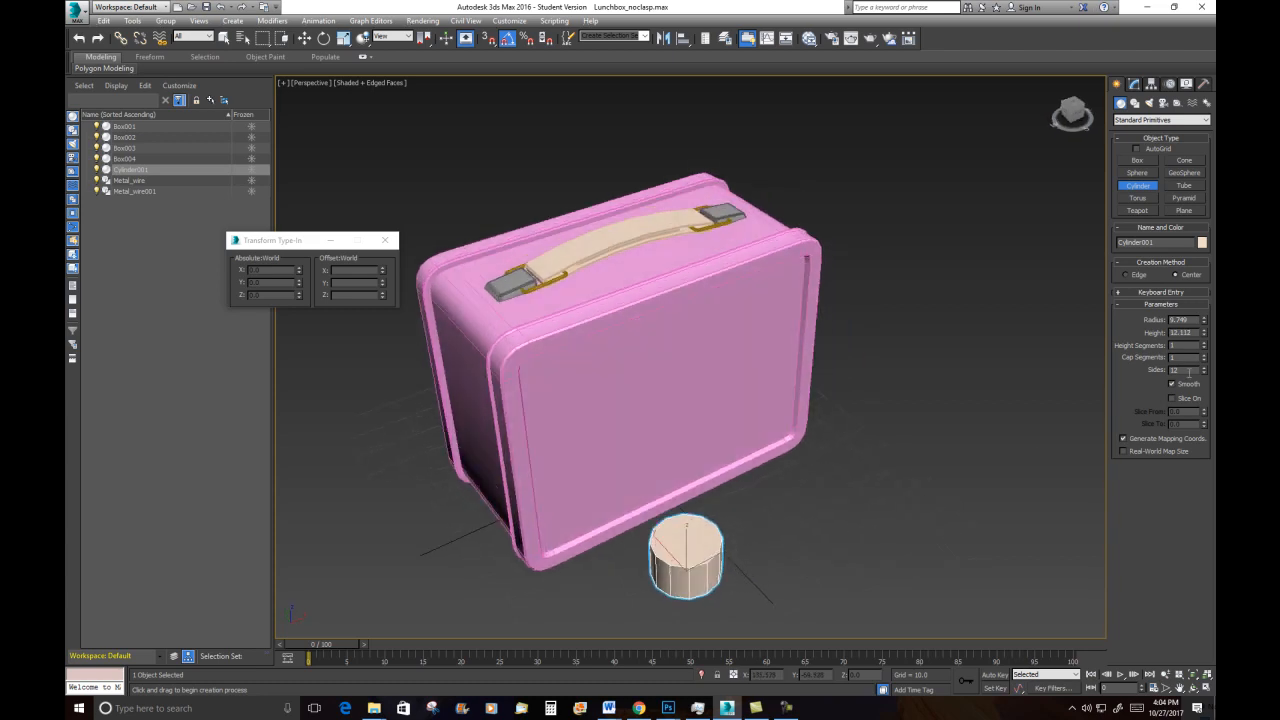
Finish creating the cylinder in front of the lunchbox and convert it to an Editable Poly
alt+middle_drag(943, 500, 769, 503)
scroll(685, 484, up, 3)
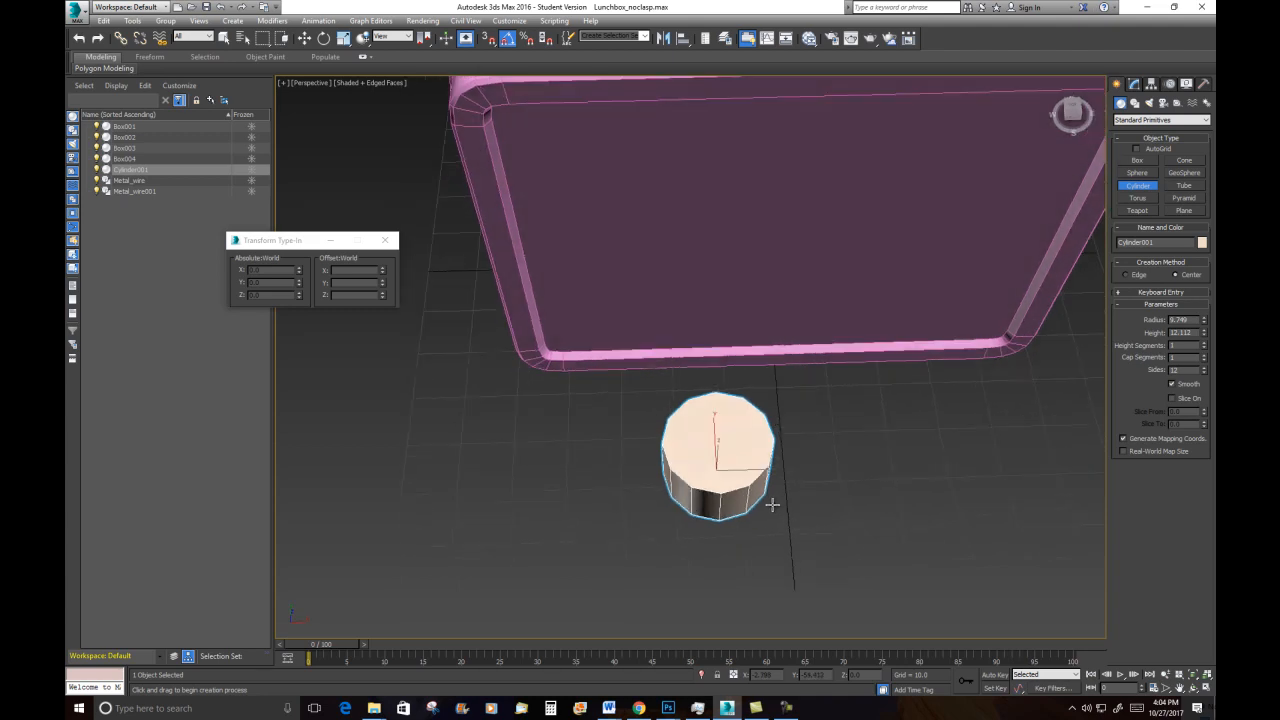
right_click(751, 420)
right_click(749, 422)
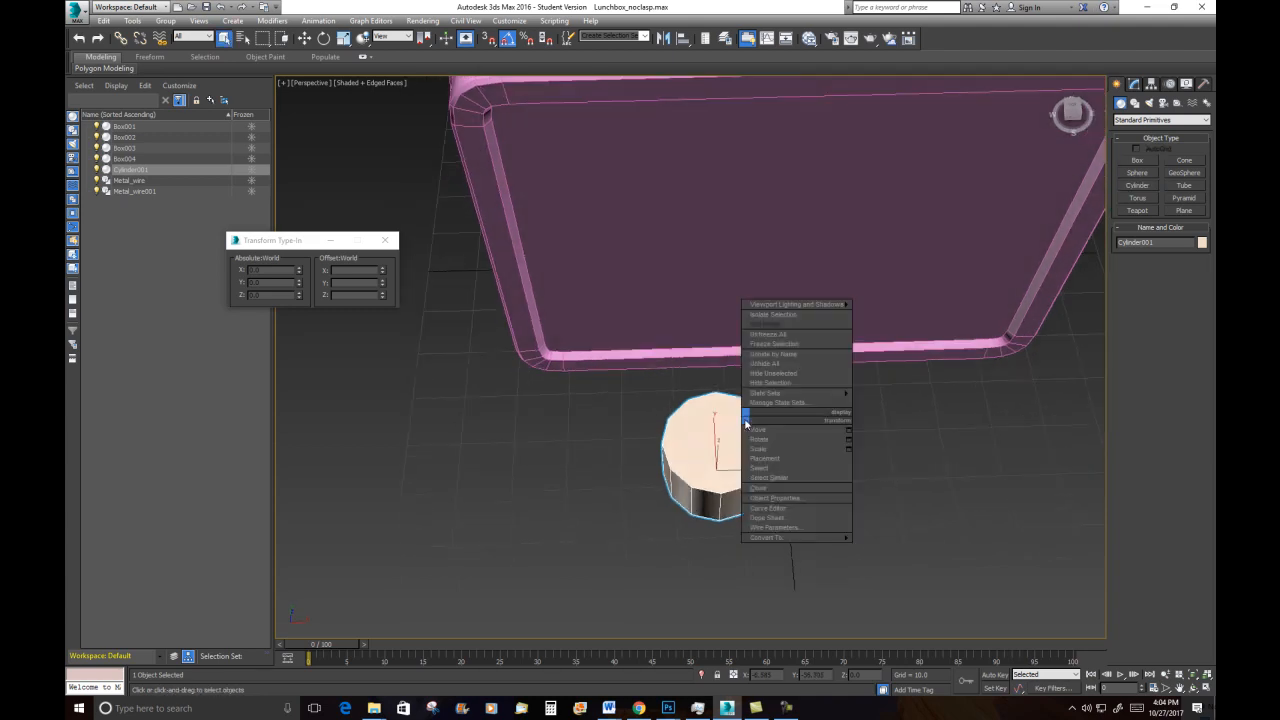
mouse_move(776, 545)
click(863, 547)
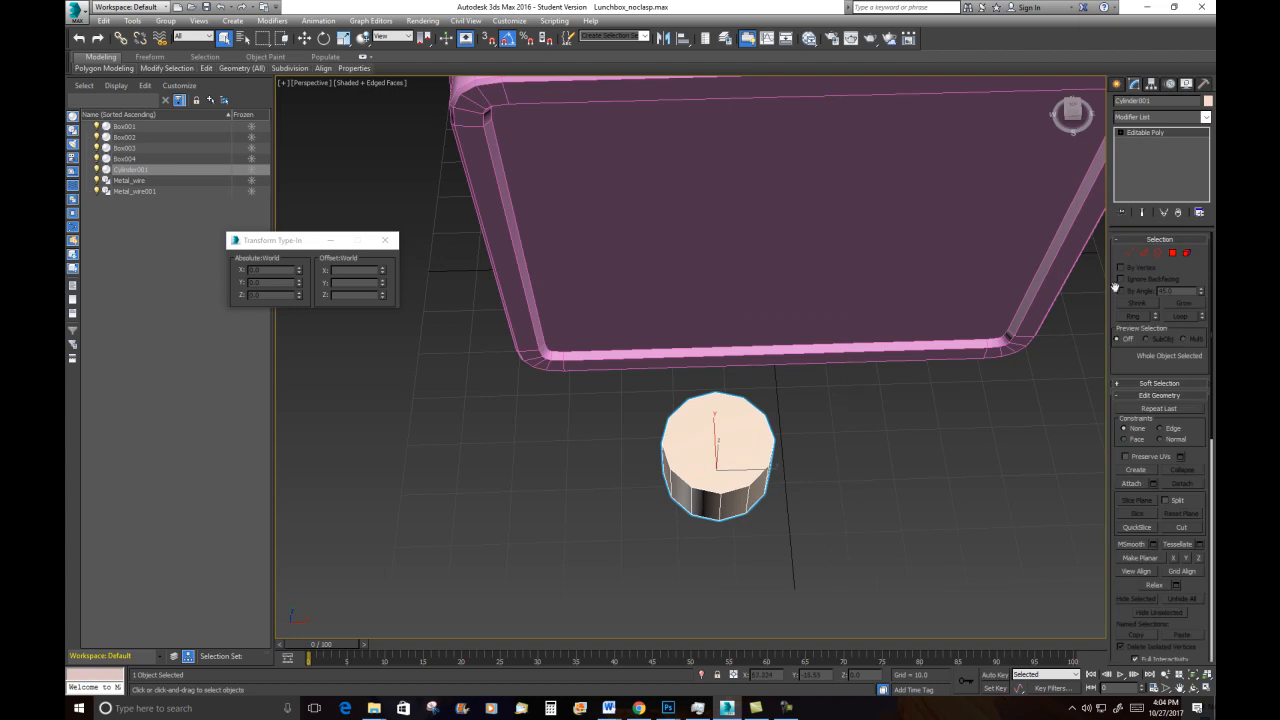
Connect the front and back vertices of the cylinder's top cap to divide the cap into two halves
click(1130, 252)
click(715, 394)
ctrl+click(721, 494)
alt+middle_drag(783, 522, 778, 482)
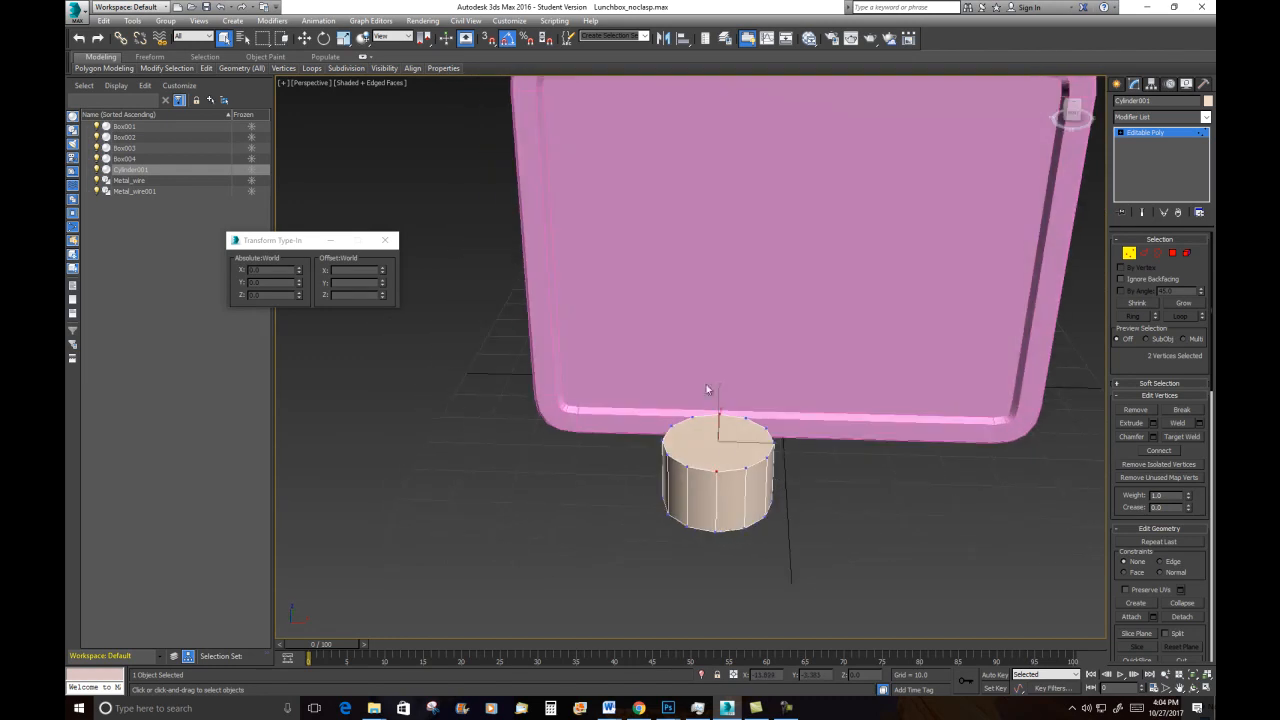
right_click(771, 374)
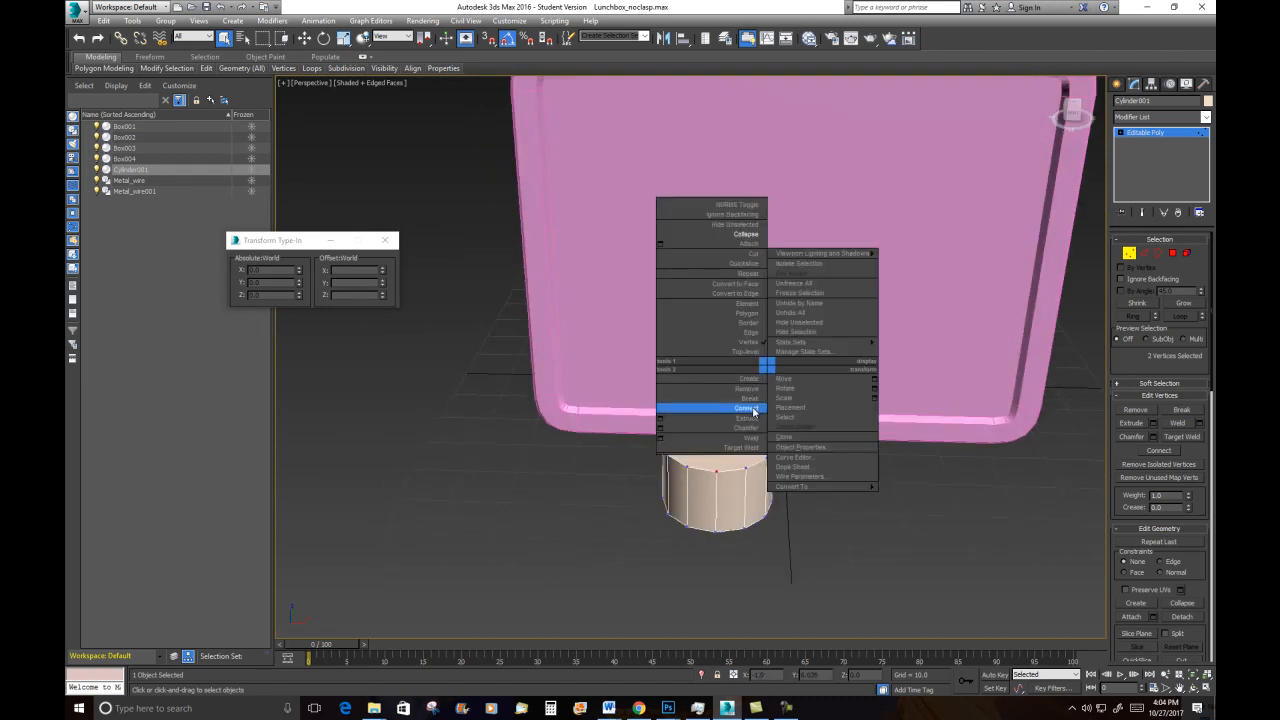
click(756, 413)
Connect the matching opposite vertices on the cylinder's underside to divide the bottom cap in half
alt+middle_drag(779, 520, 782, 430)
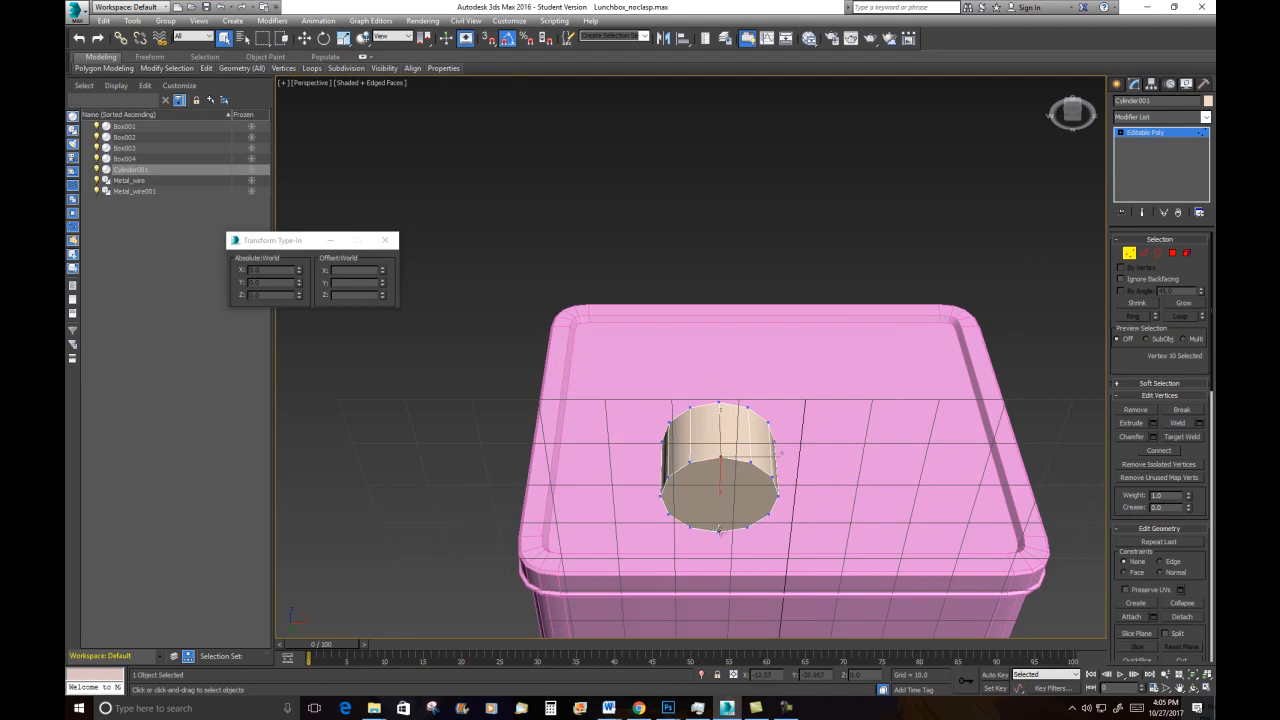
right_click(751, 498)
click(743, 542)
Extrude all polygons of the cylinder's right half and move them along X to about 34.5, forming an elongated capsule-shaped block
alt+middle_drag(818, 408, 856, 513)
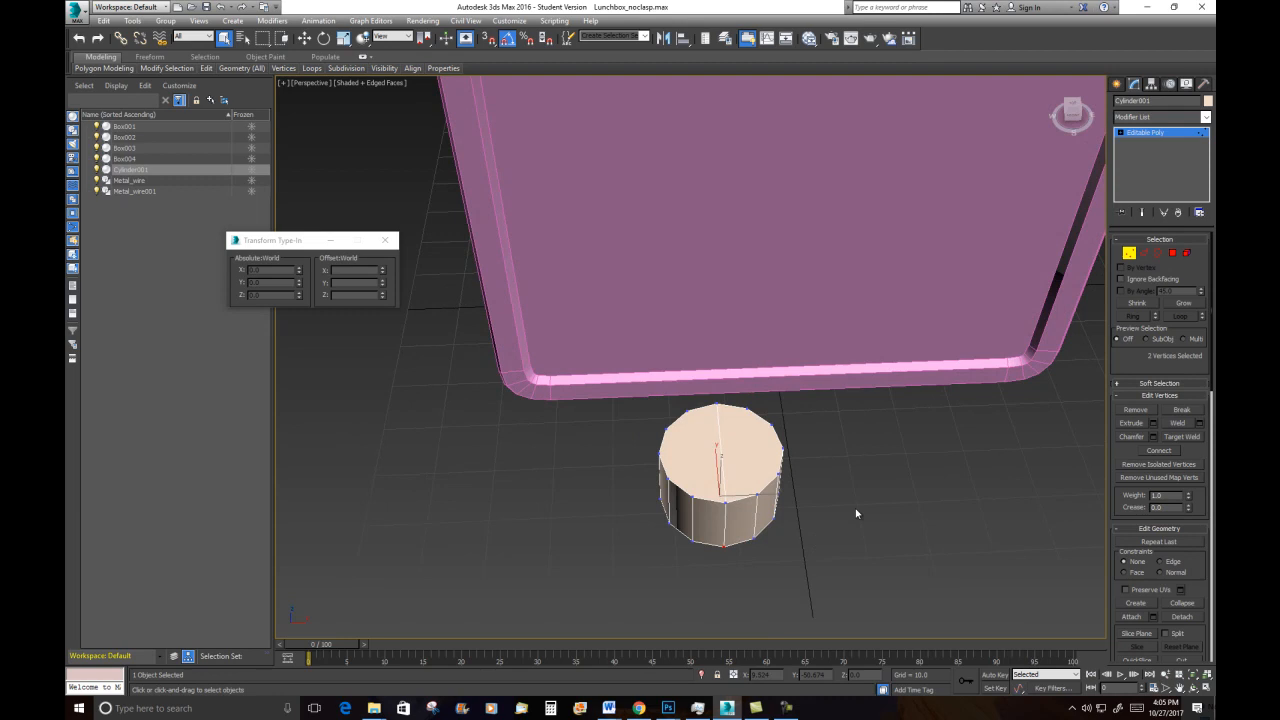
click(1173, 253)
mouse_move(826, 470)
alt+middle_down()
mouse_move(796, 482)
mouse_move(813, 486)
alt+middle_up()
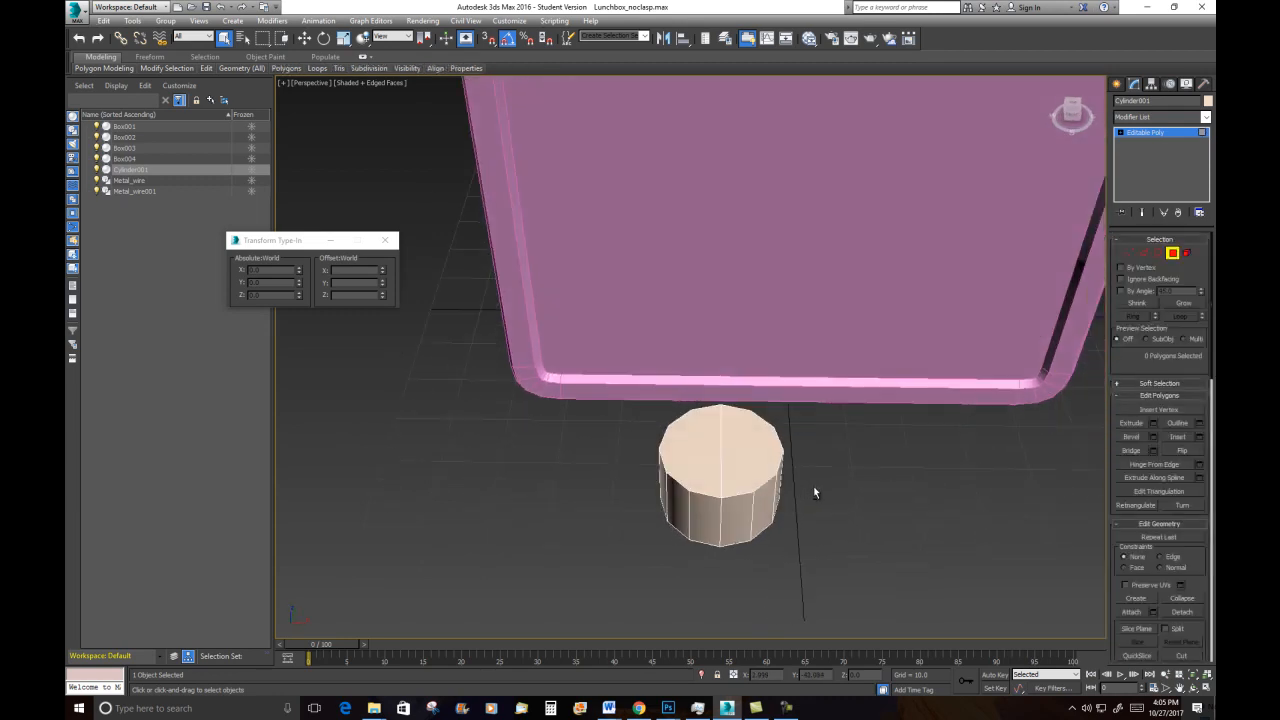
drag(738, 405, 880, 620)
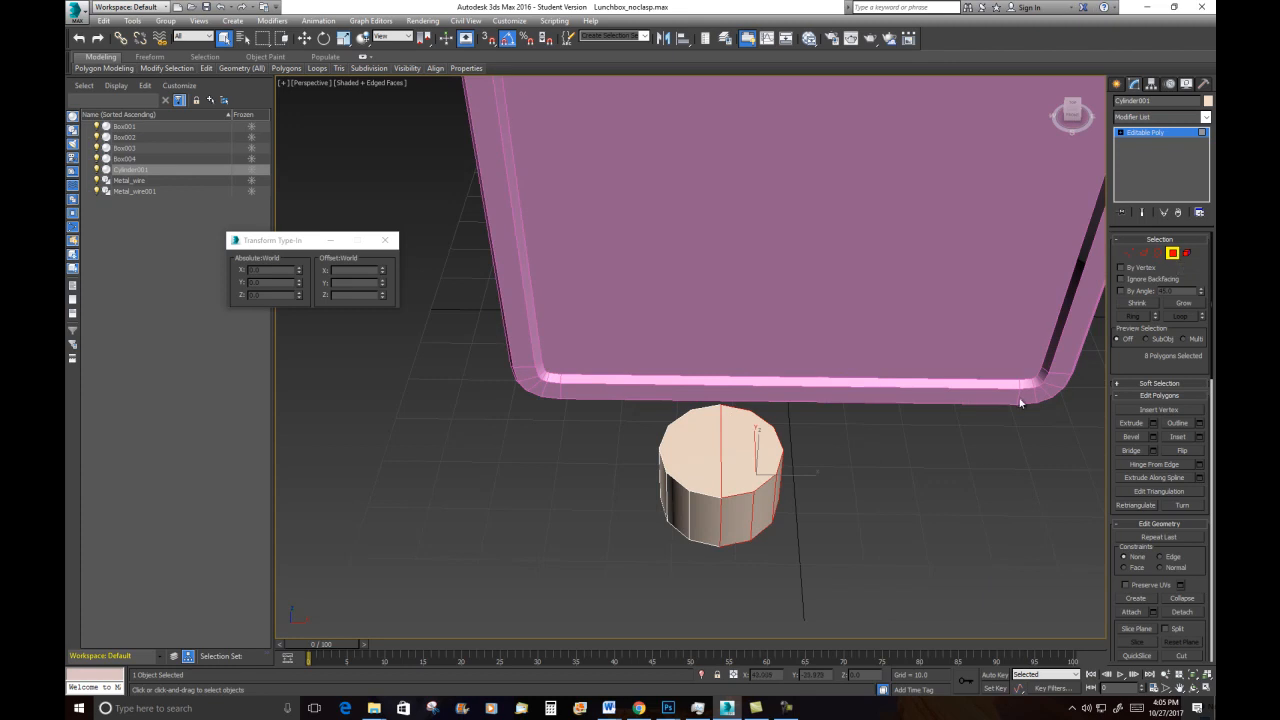
alt+middle_drag(866, 552, 850, 405)
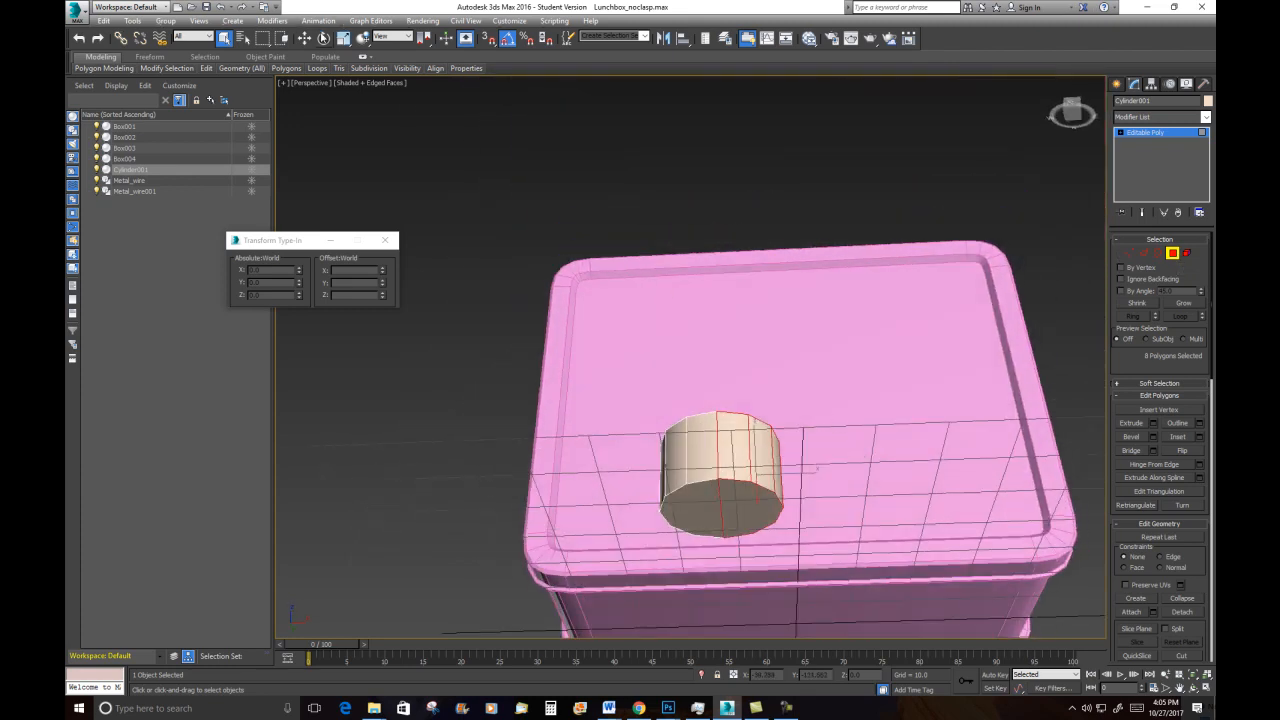
right_click(740, 470)
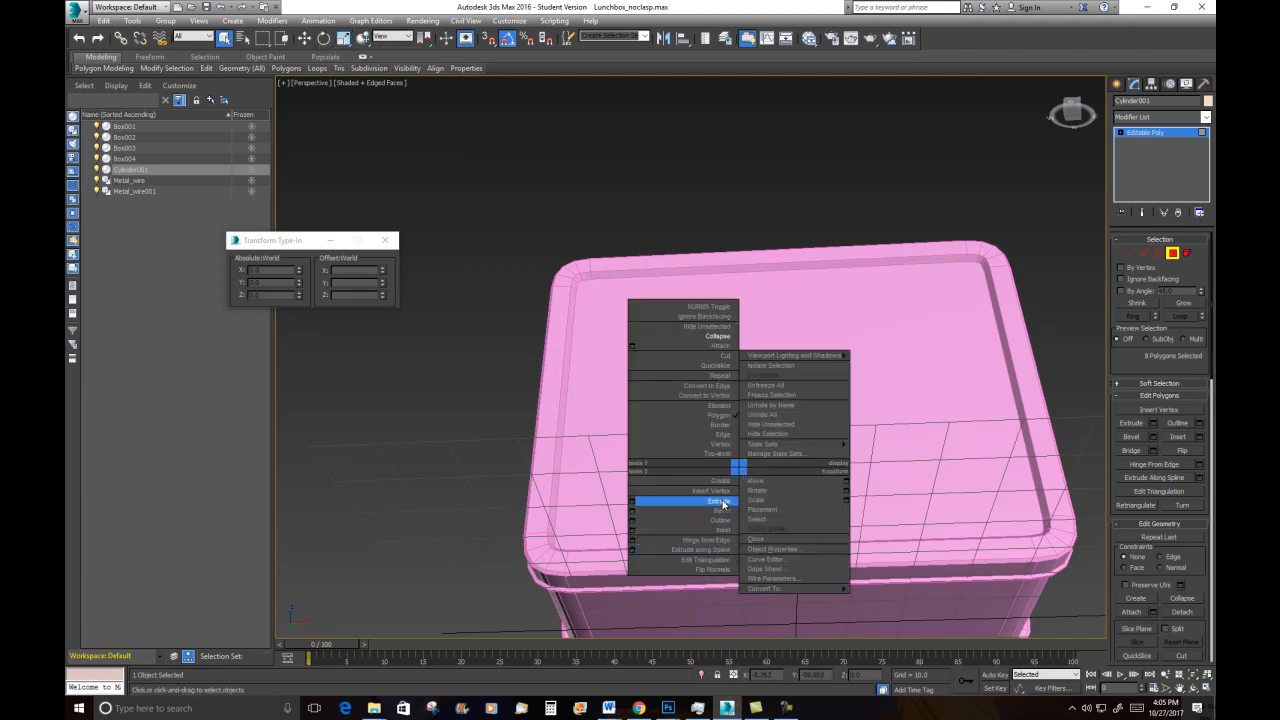
click(724, 503)
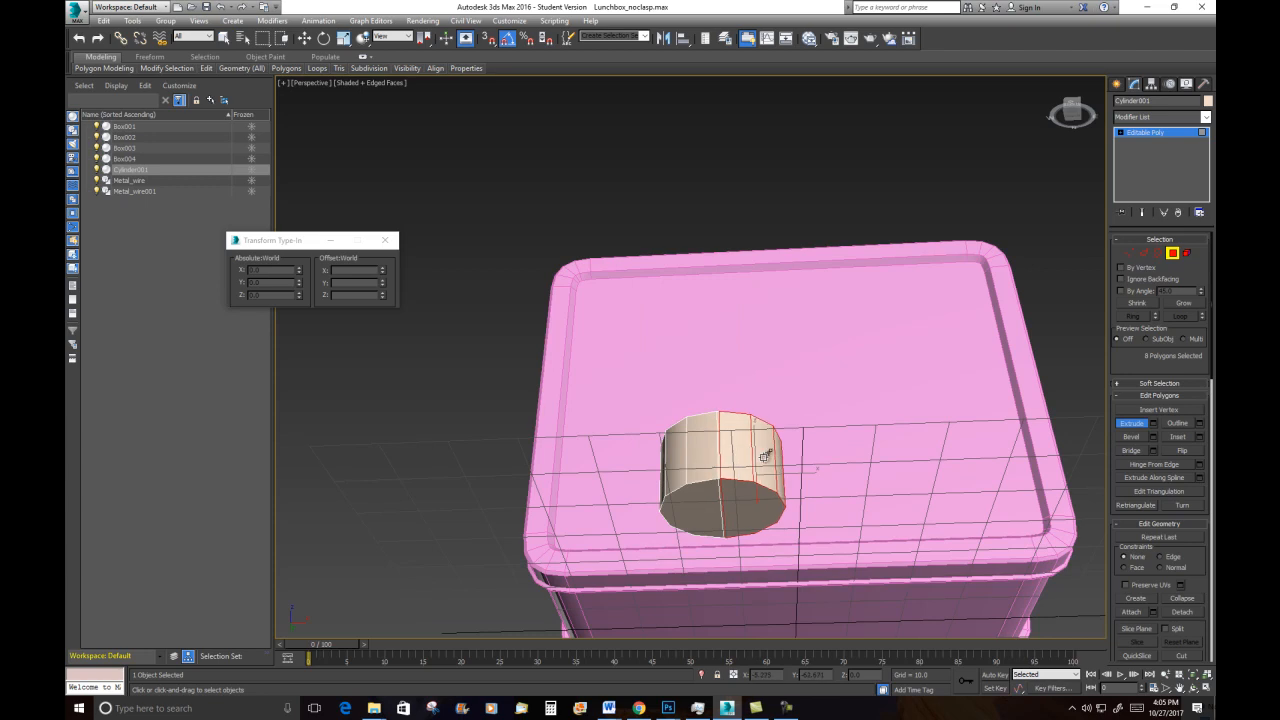
alt+middle_drag(971, 477, 953, 583)
click(305, 38)
drag(817, 473, 970, 510)
alt+middle_drag(970, 510, 1006, 429)
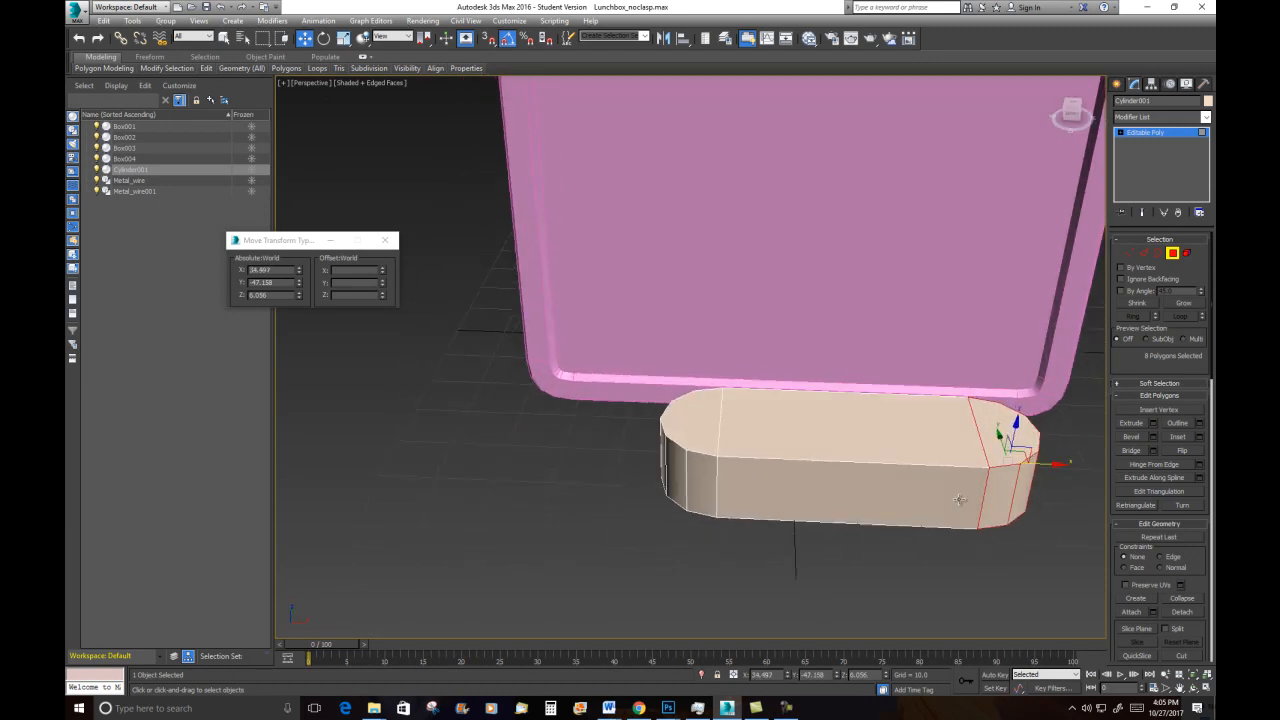
Connect the ring of long edges along the block's straight section to add an edge loop across its middle
click(1145, 255)
click(846, 468)
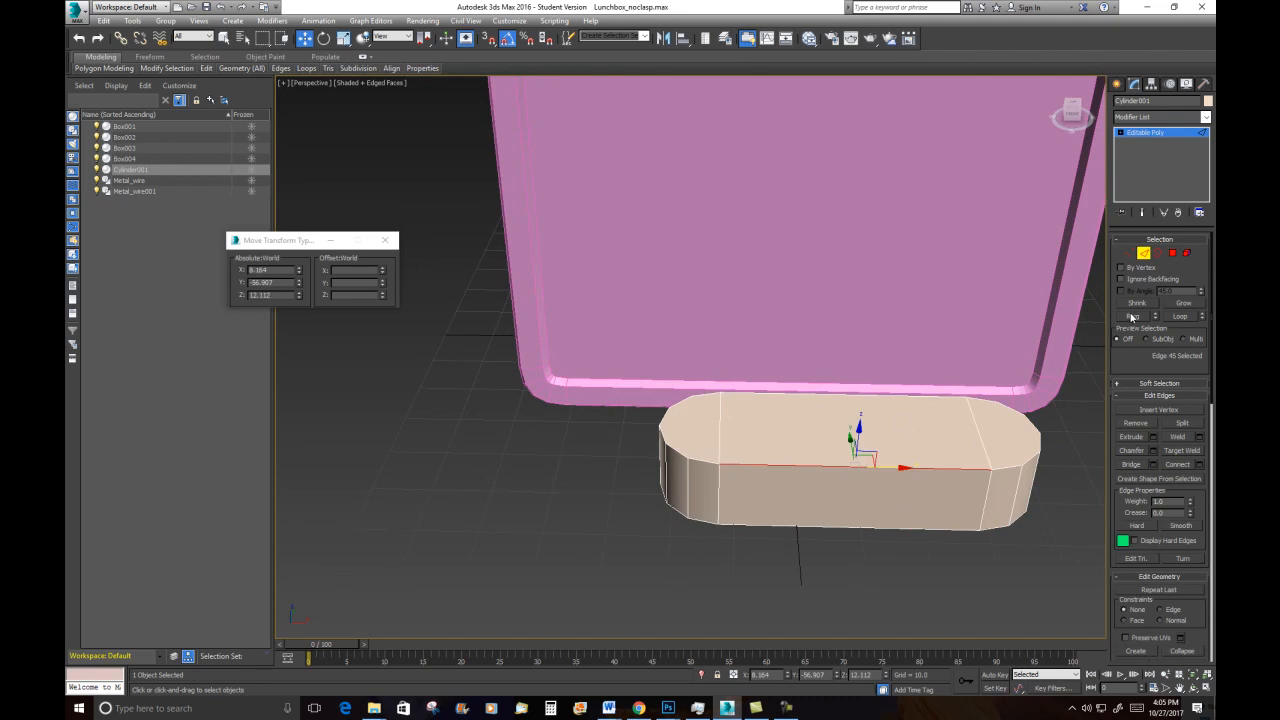
click(1132, 316)
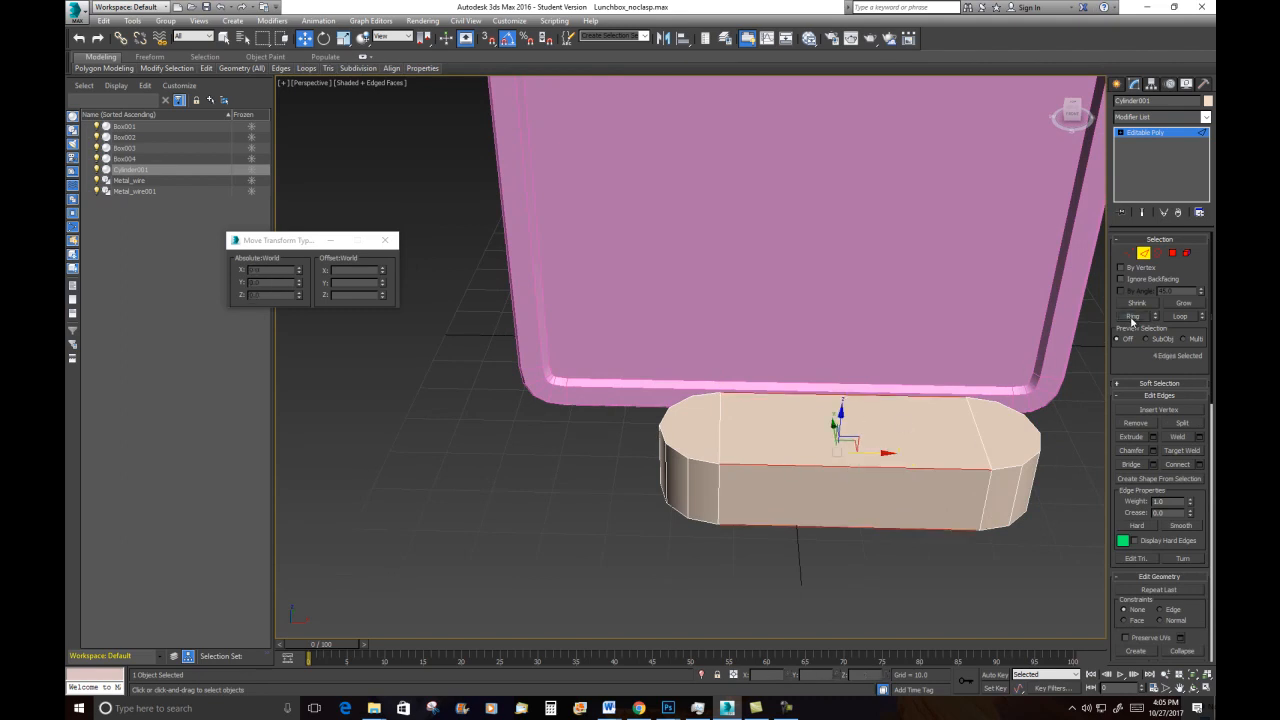
right_click(940, 418)
click(900, 454)
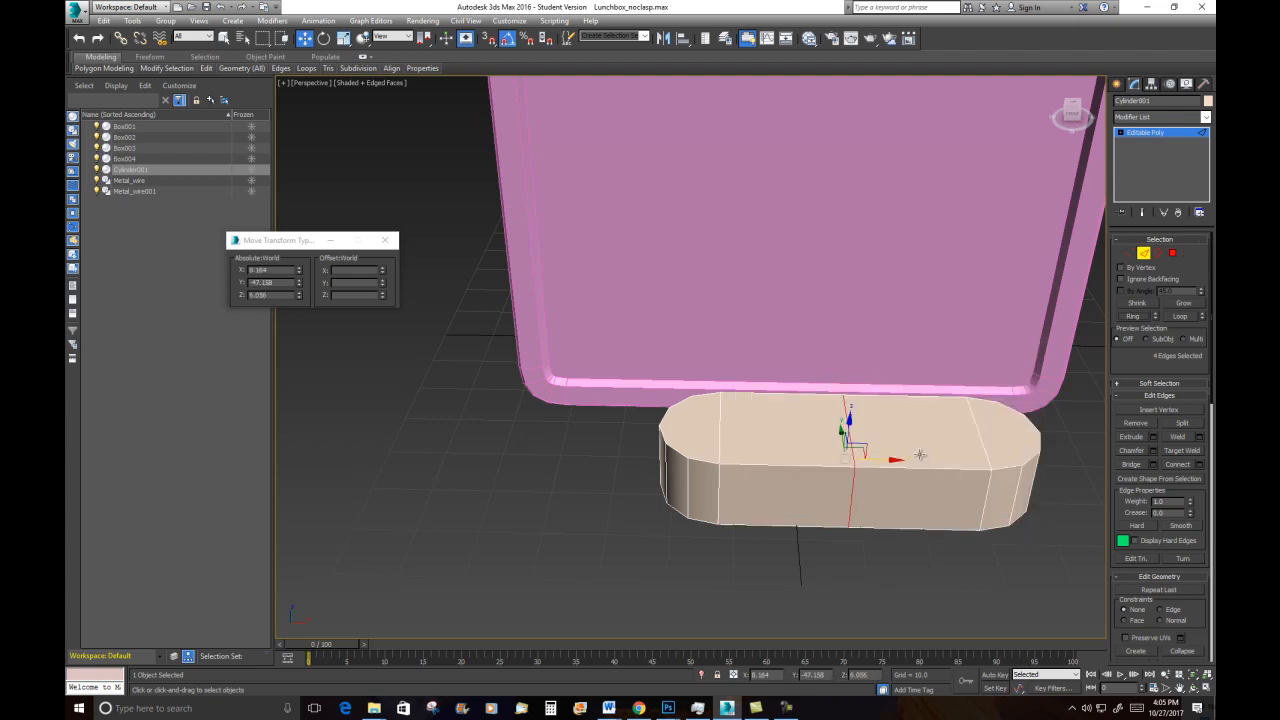
Connect the ring of edges left of the middle loop to add a second crosswise edge loop
click(840, 467)
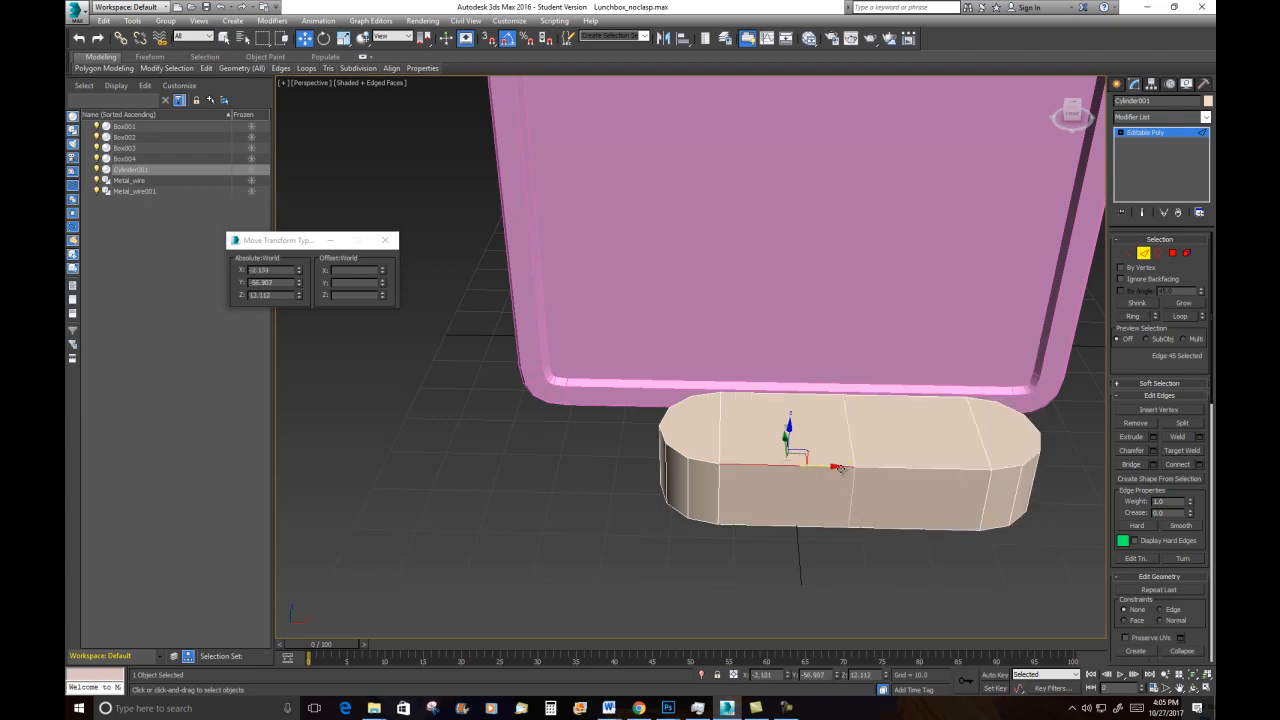
click(1133, 316)
right_click(977, 356)
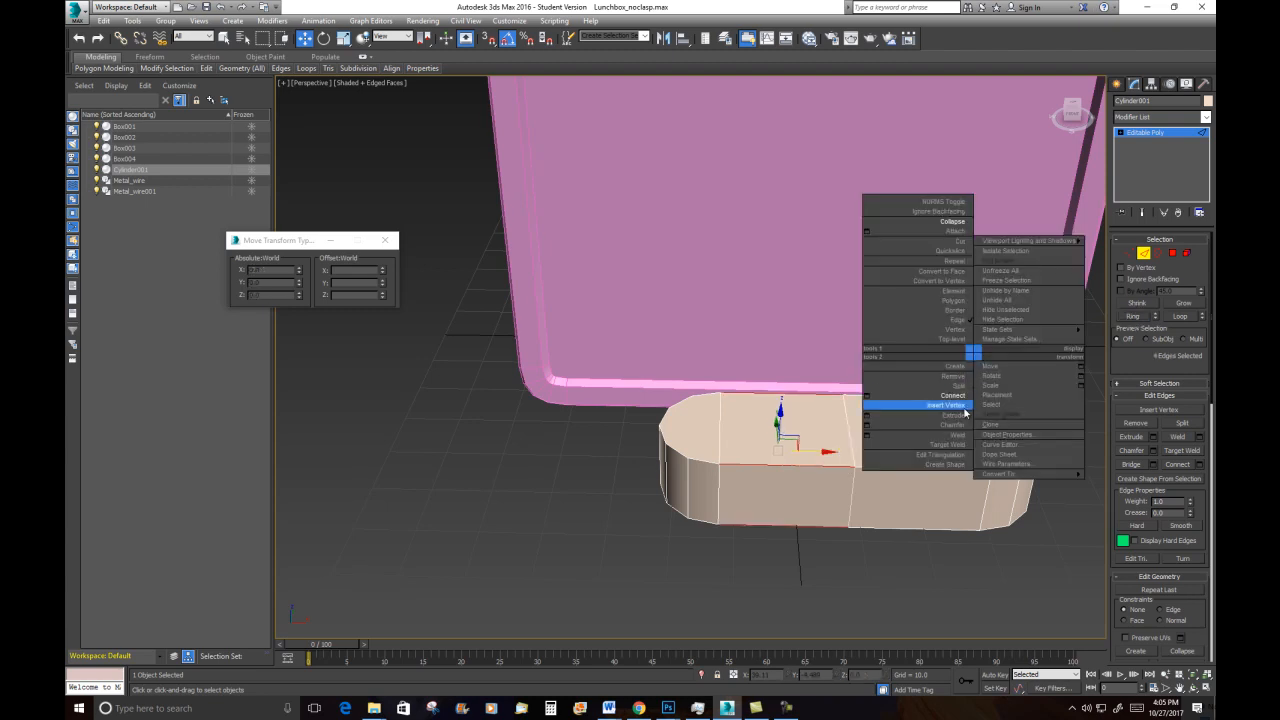
click(950, 405)
Delete the four polygons between the two new edge loops to split the block into two pieces
alt+middle_drag(955, 514, 852, 507)
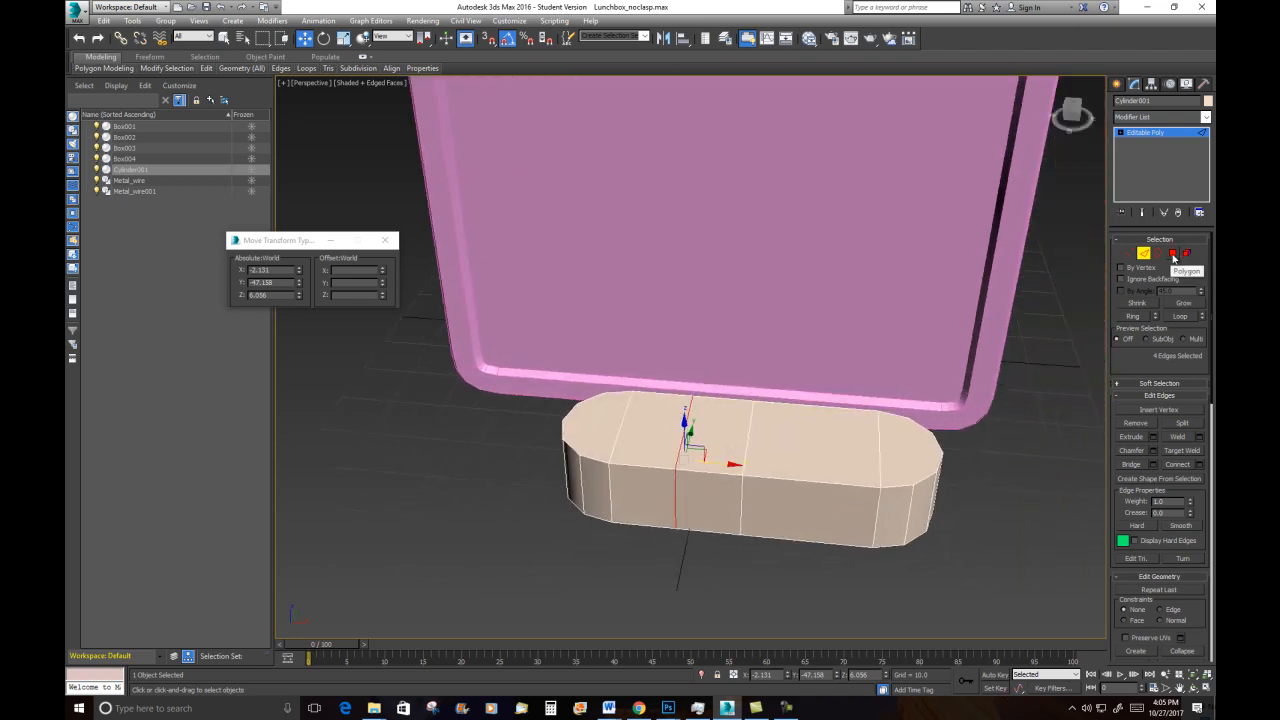
click(716, 474)
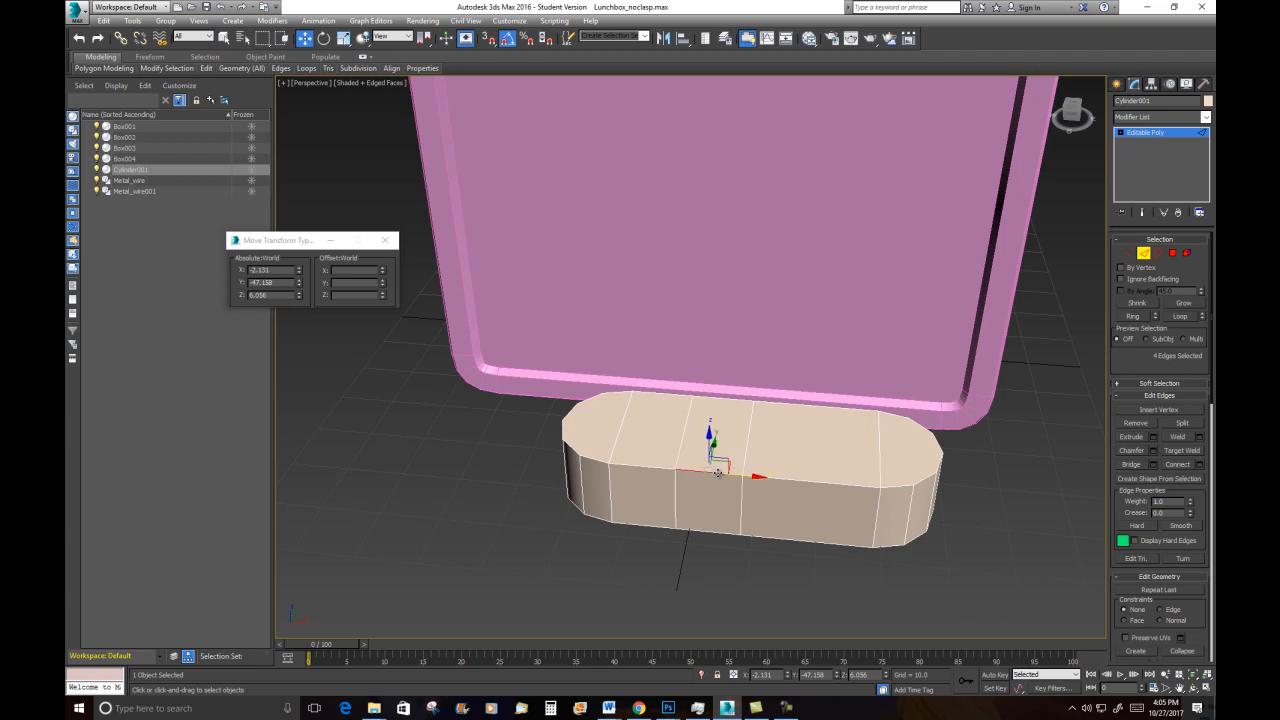
click(1134, 316)
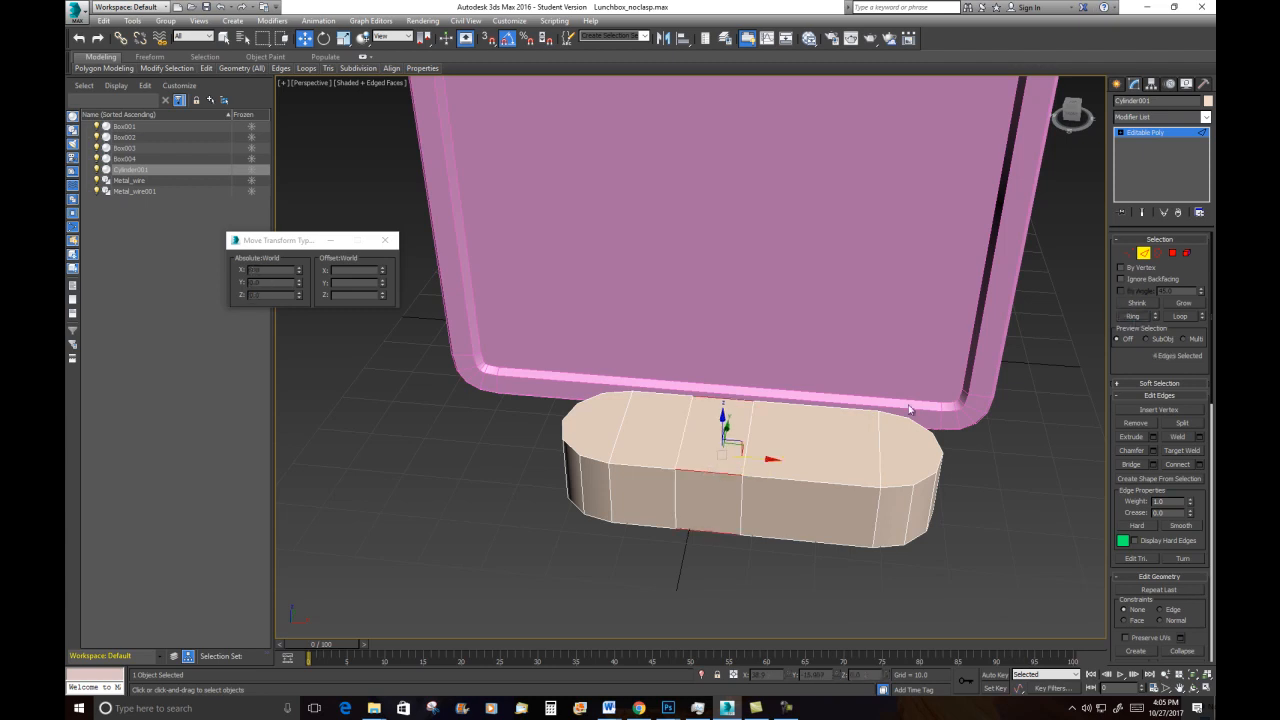
ctrl+click(1173, 254)
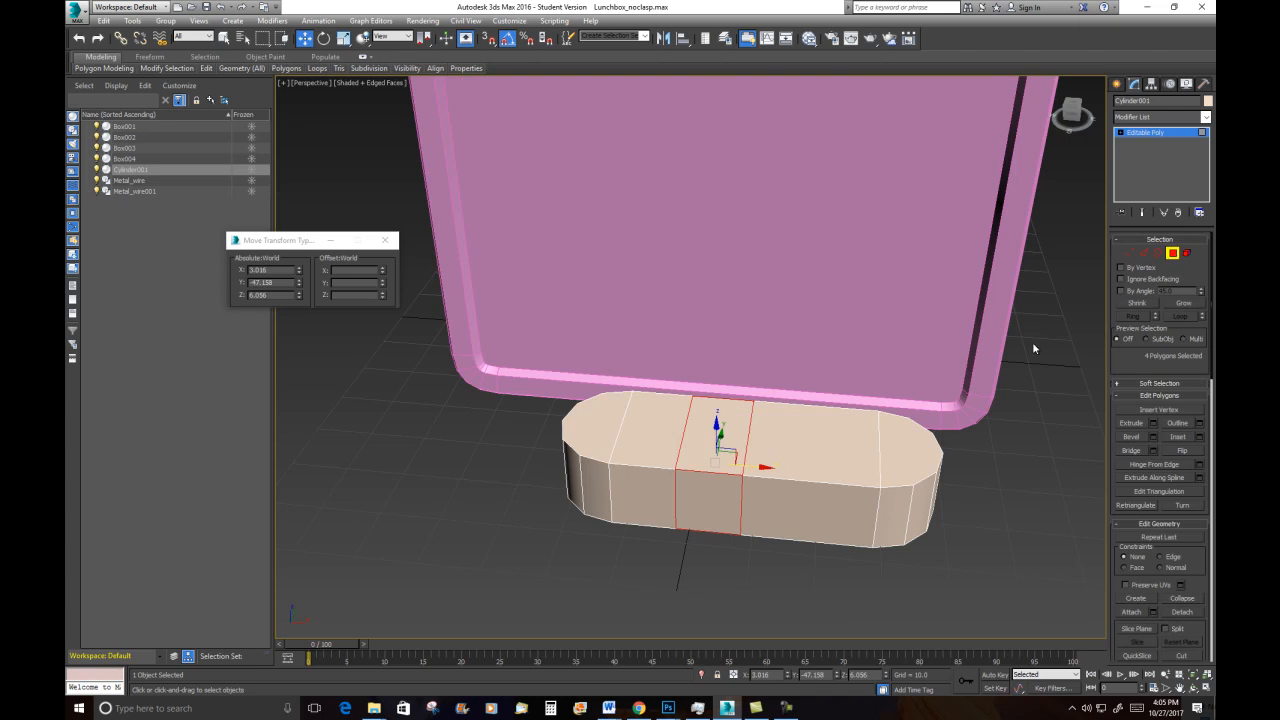
key(Delete)
Delete the eight polygons of the right piece's rounded end, leaving a square-ended section
mouse_move(1062, 364)
alt+middle_down()
mouse_move(1035, 352)
mouse_move(1069, 351)
alt+middle_up()
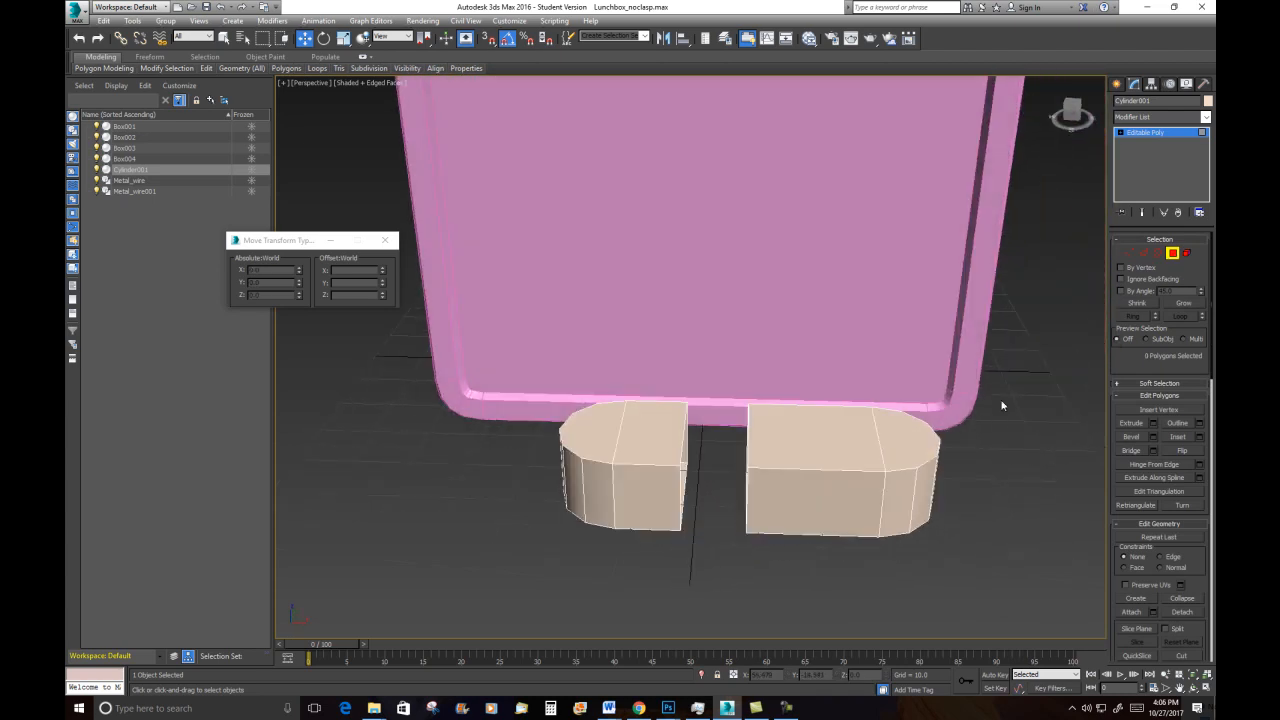
drag(900, 551, 890, 561)
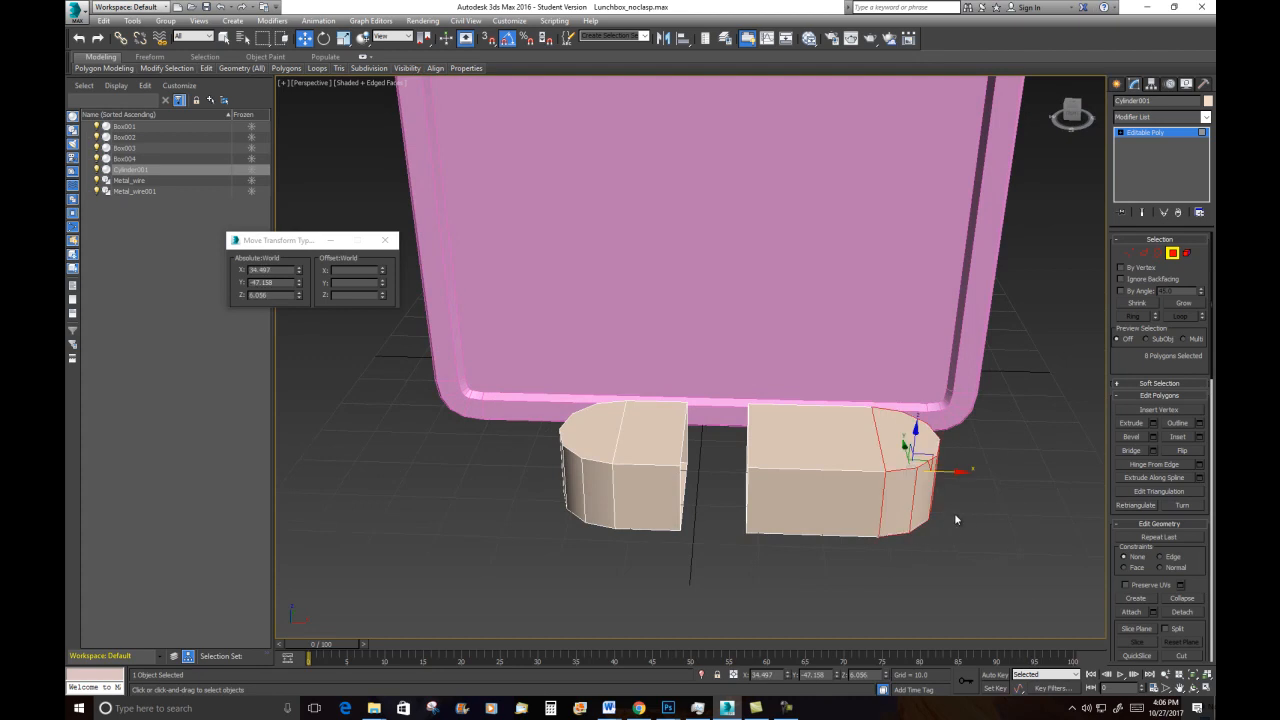
key(Delete)
Cap the open border on the rounded left piece's inner end
alt+middle_drag(934, 517, 953, 545)
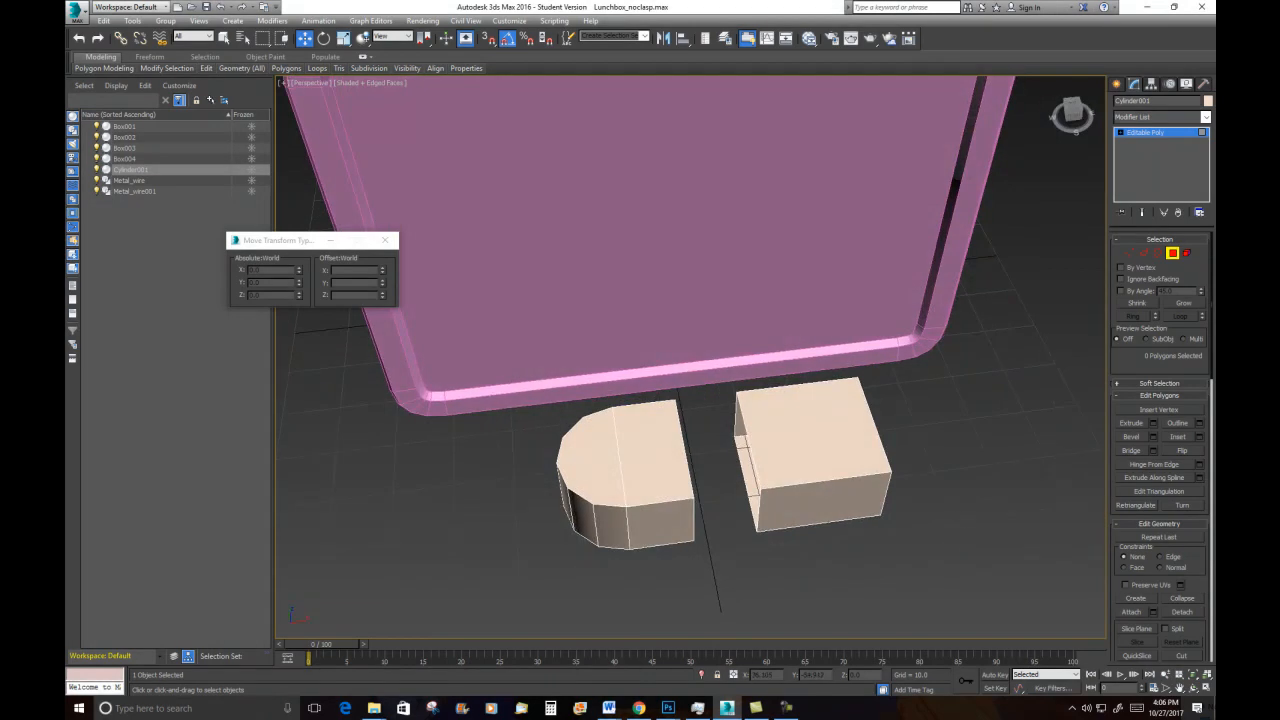
click(1158, 252)
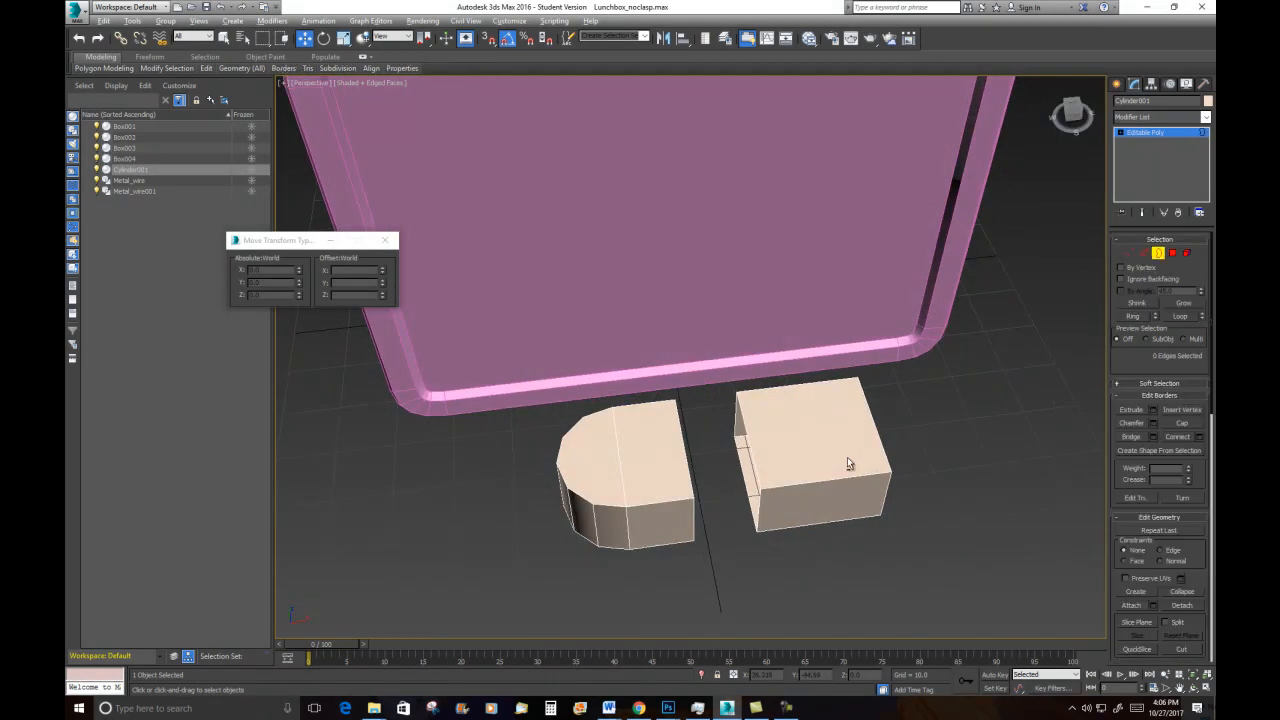
alt+middle_drag(851, 457, 785, 441)
click(683, 430)
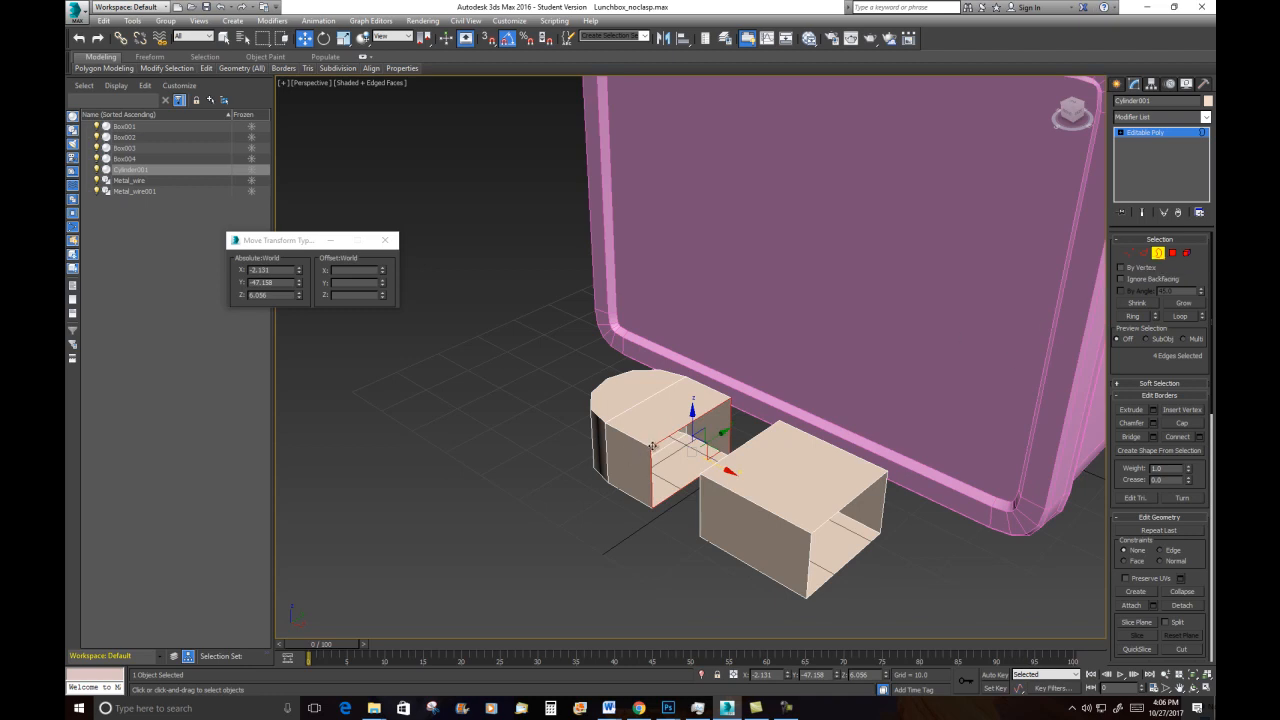
click(1182, 423)
Cap the open borders at both ends of the rectangular piece
alt+middle_drag(807, 478, 871, 474)
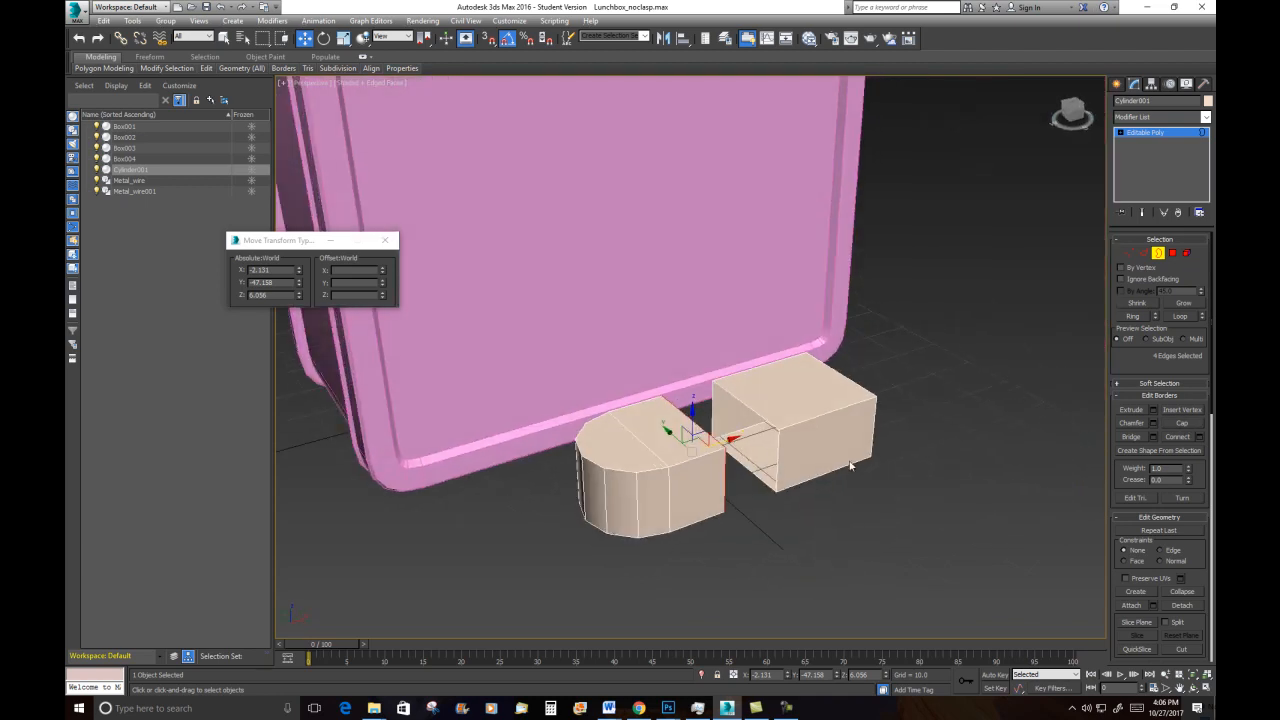
click(752, 410)
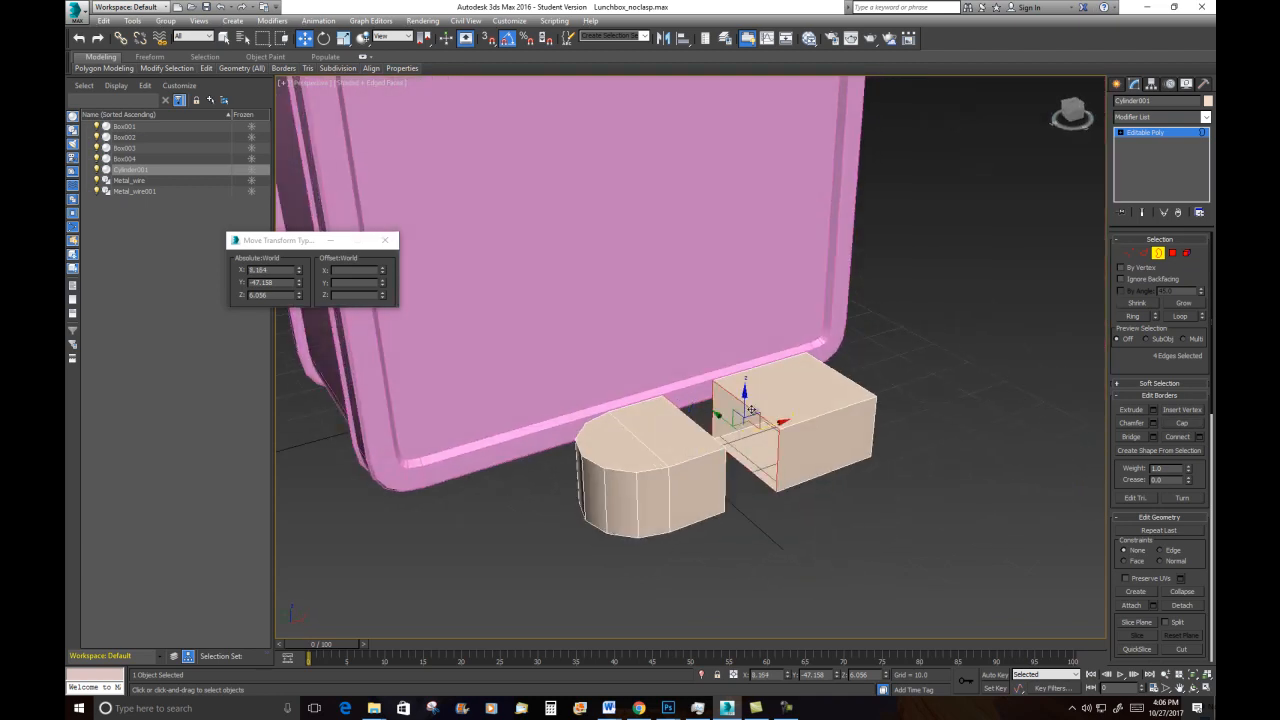
click(1175, 428)
alt+middle_drag(920, 443, 813, 432)
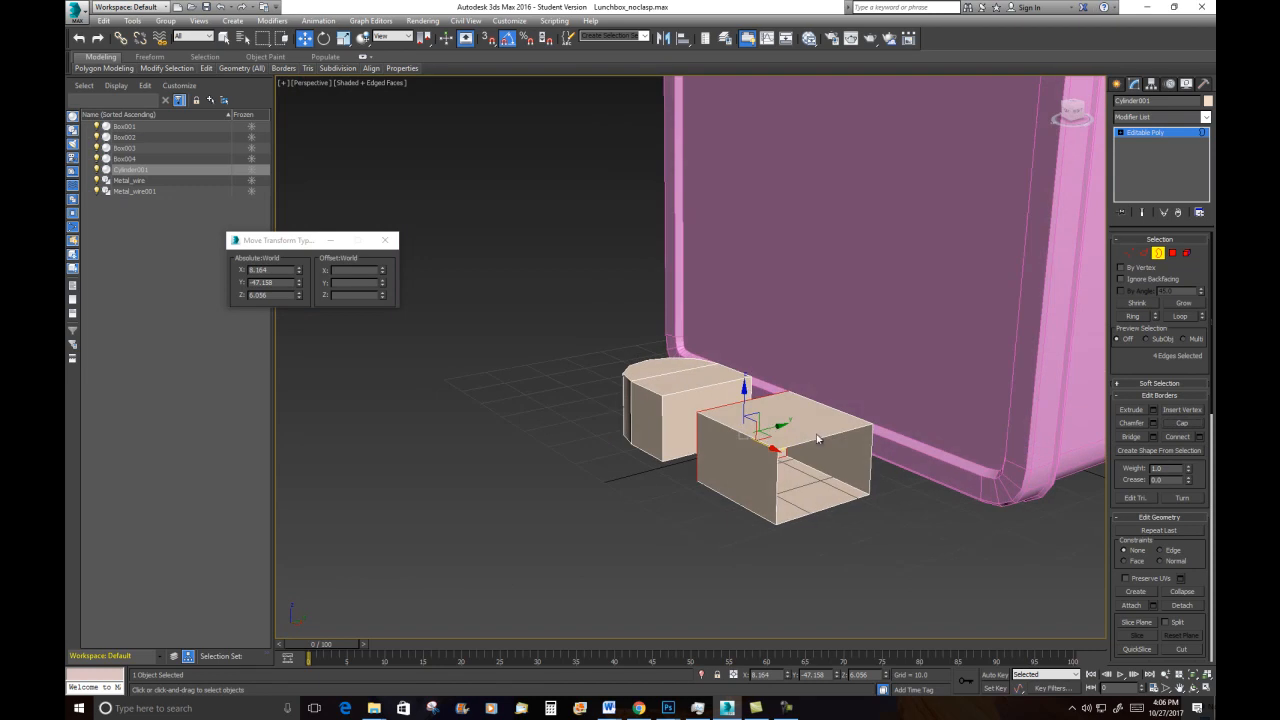
click(833, 430)
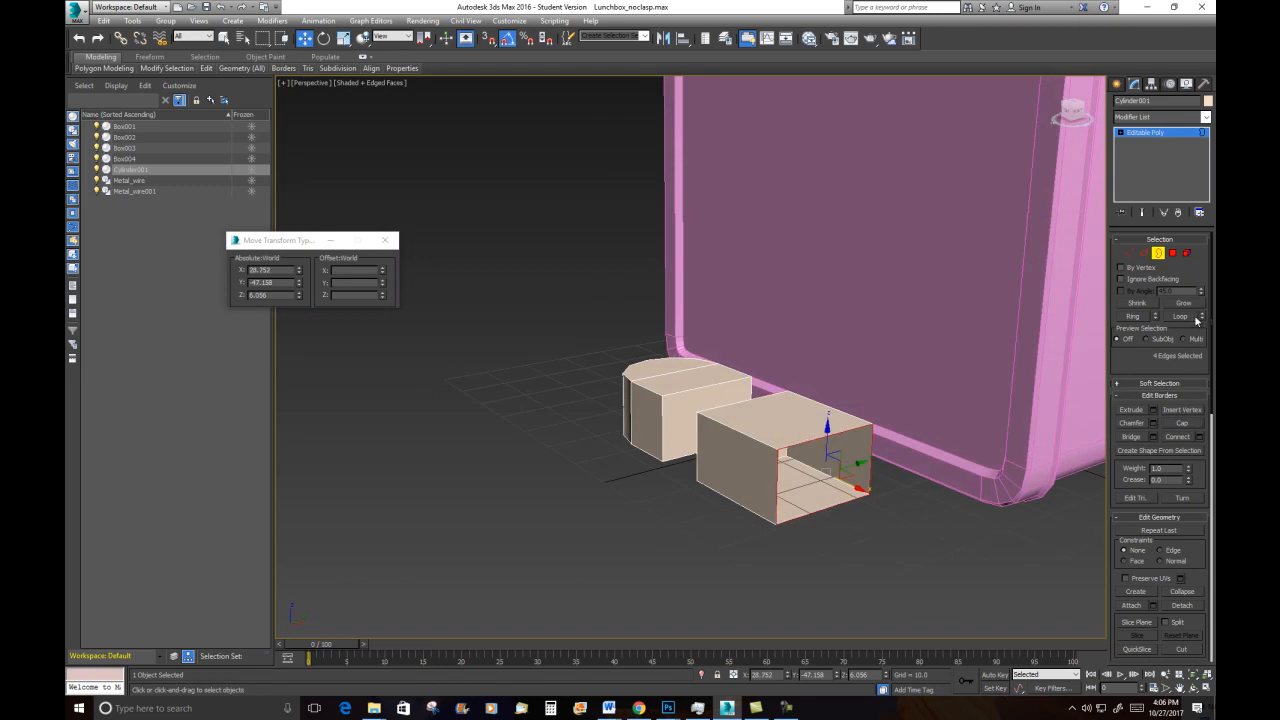
click(1182, 424)
Move the rectangular piece's inner end polygon along X toward the rounded piece, leaving only a narrow gap
alt+middle_drag(960, 430, 1000, 303)
click(1173, 253)
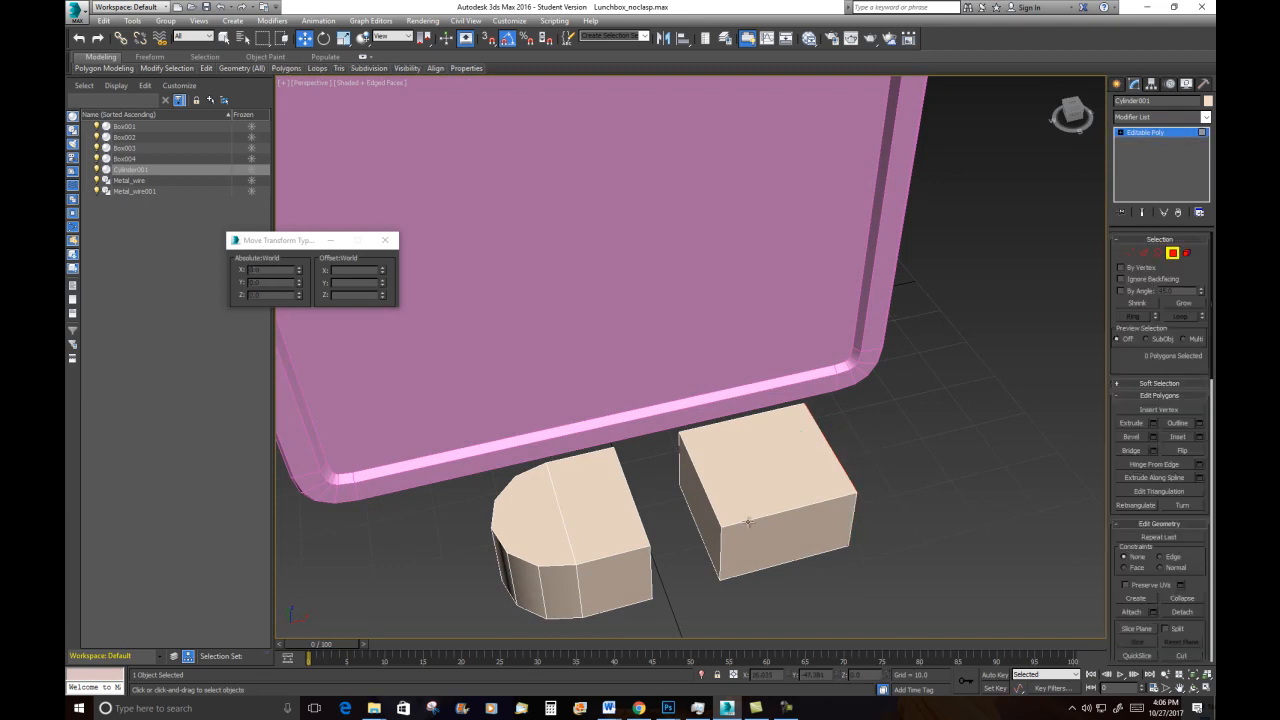
click(702, 508)
drag(730, 497, 674, 502)
Lengthen the rectangular piece by moving its outer end polygon along X to about 42.15
mouse_move(817, 527)
alt+middle_down()
mouse_move(790, 505)
mouse_move(818, 536)
alt+middle_up()
click(834, 558)
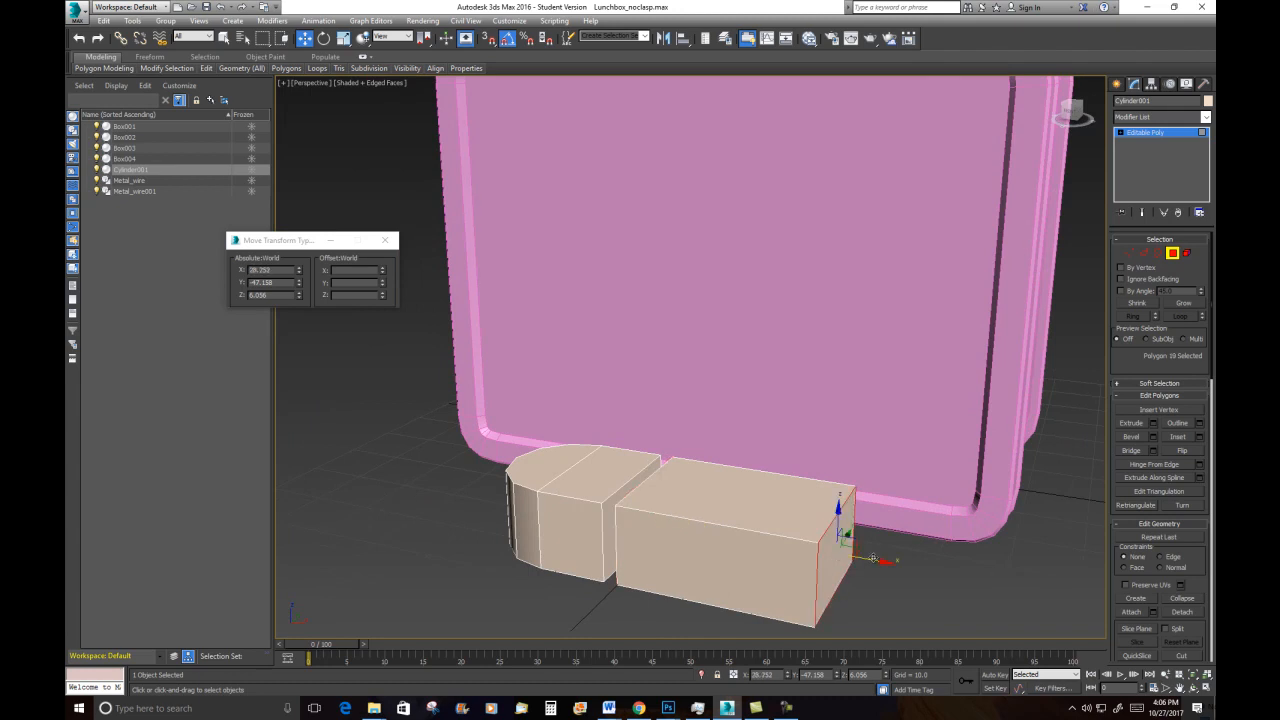
drag(874, 561, 962, 590)
scroll(634, 450, down, 5)
alt+middle_drag(634, 450, 644, 482)
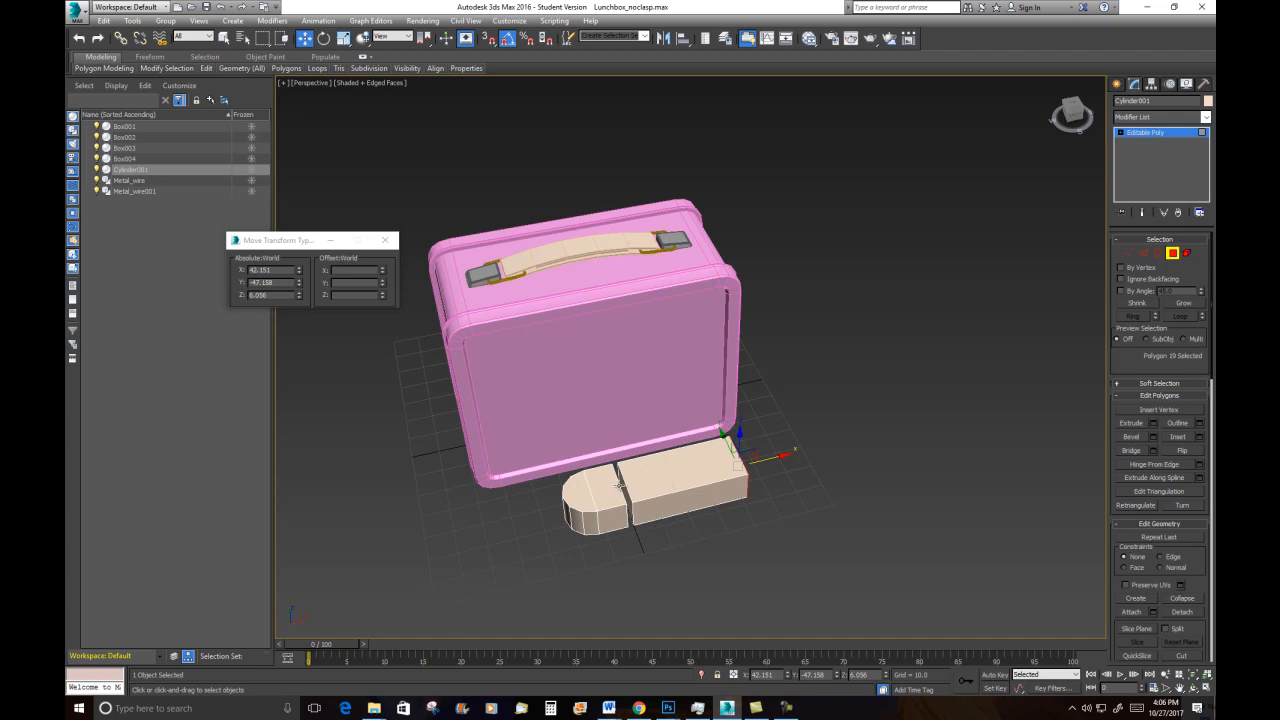
alt+middle_drag(705, 498, 688, 504)
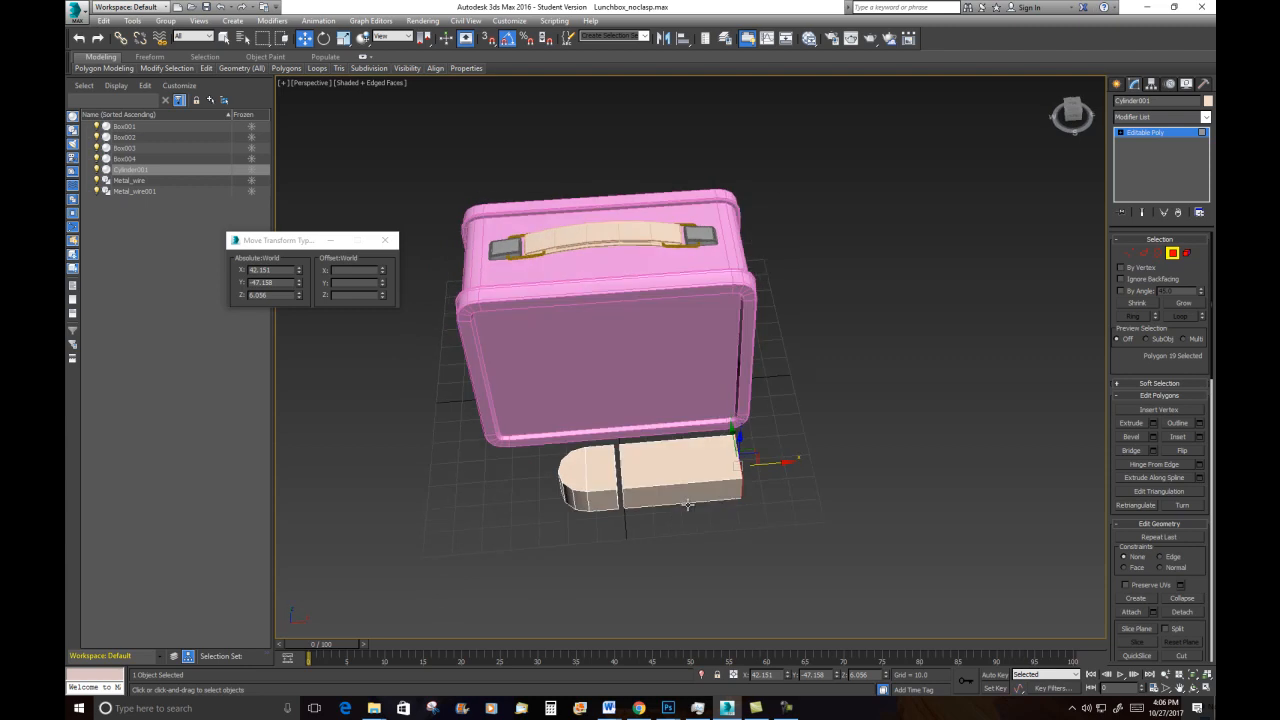
Clone the rectangular piece's element to a new object while scaling it down along Z into a thinner slab
click(1187, 253)
click(644, 469)
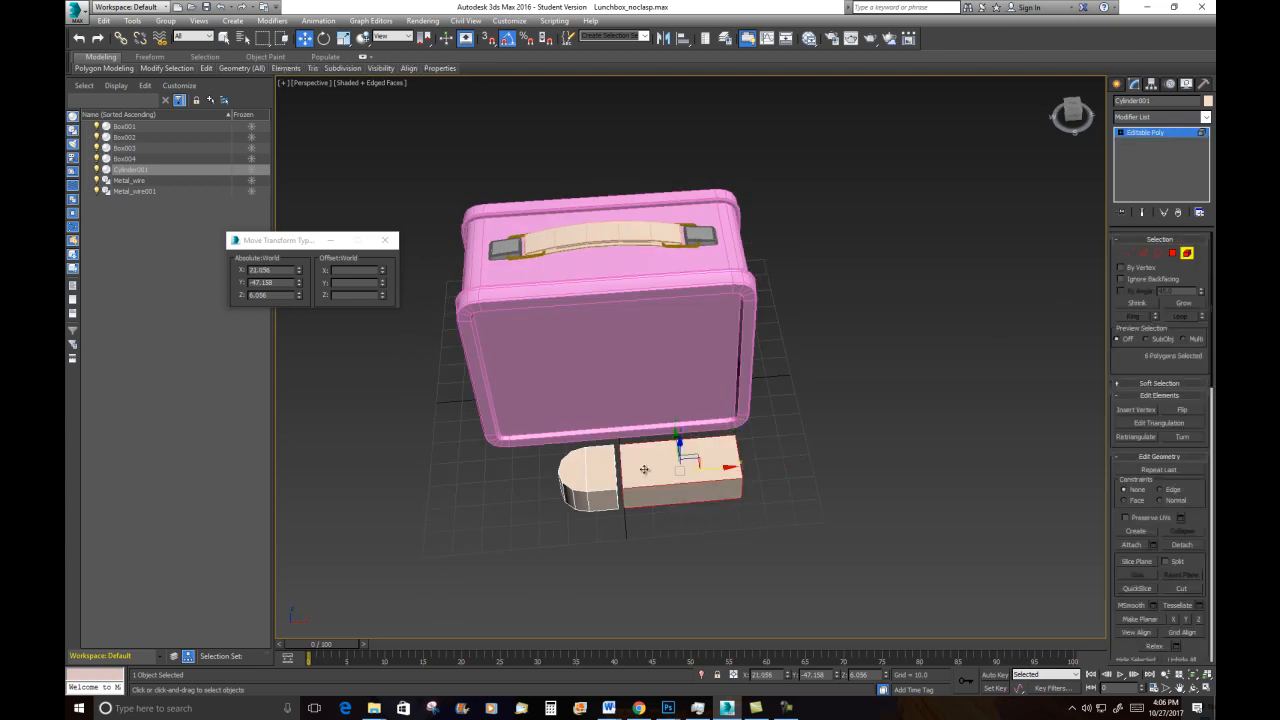
alt+middle_drag(801, 434, 727, 470)
scroll(727, 470, up, 3)
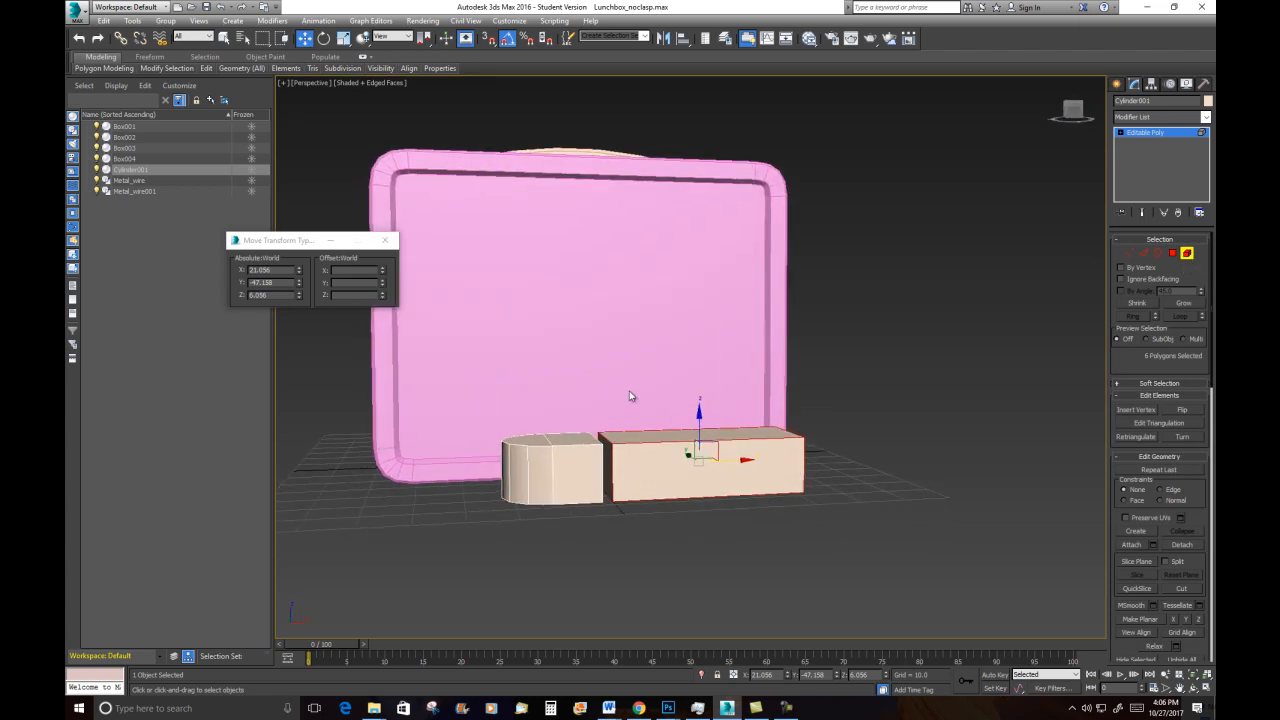
click(343, 38)
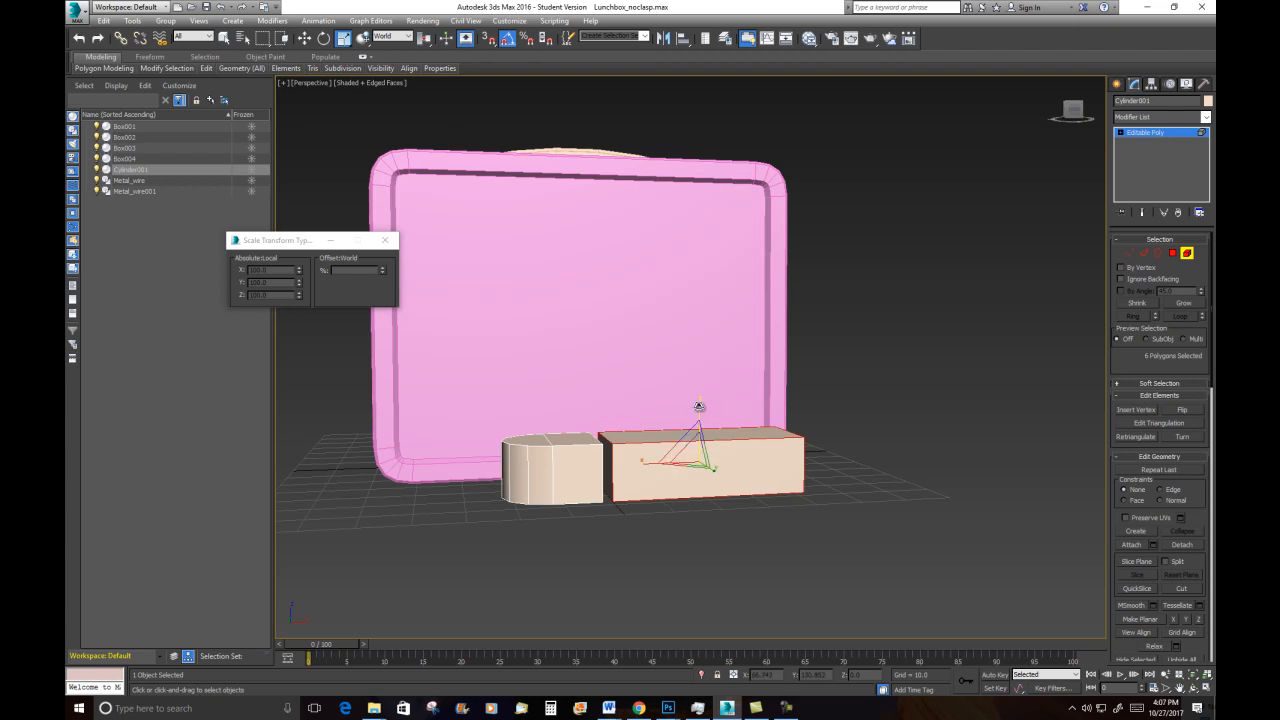
shift+drag(699, 406, 703, 477)
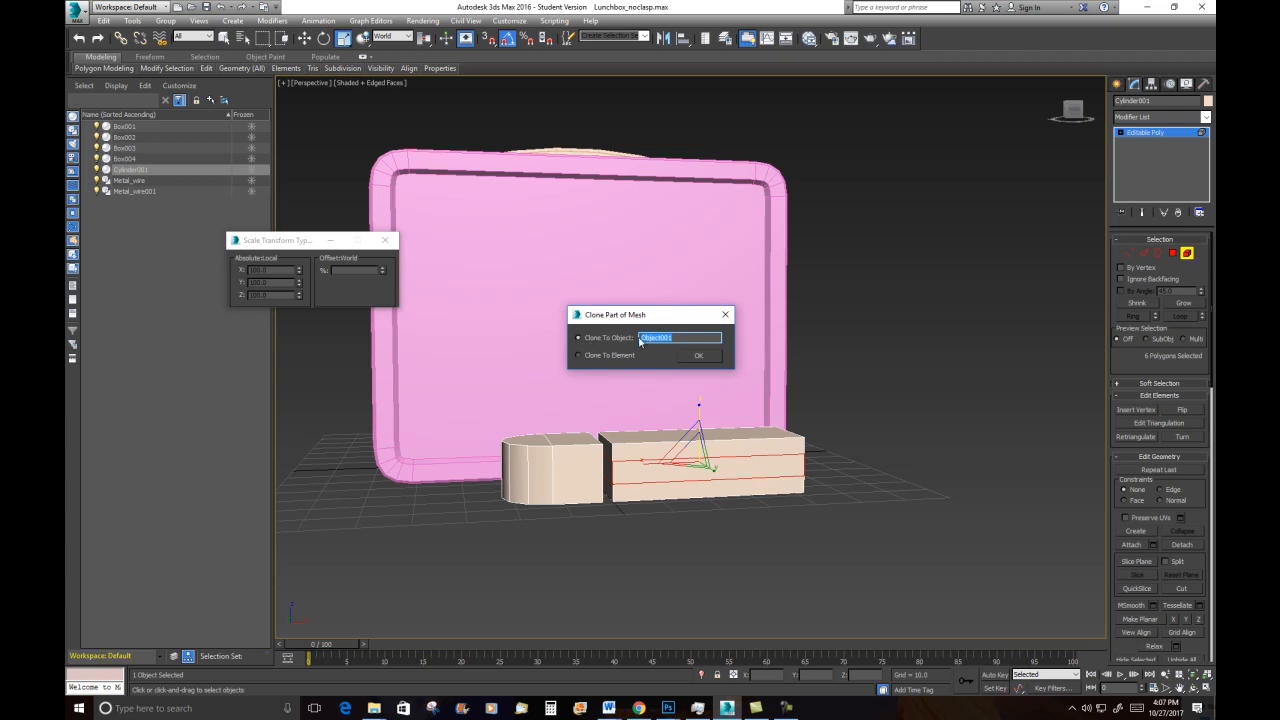
click(698, 357)
alt+middle_drag(790, 470, 791, 522)
click(1188, 253)
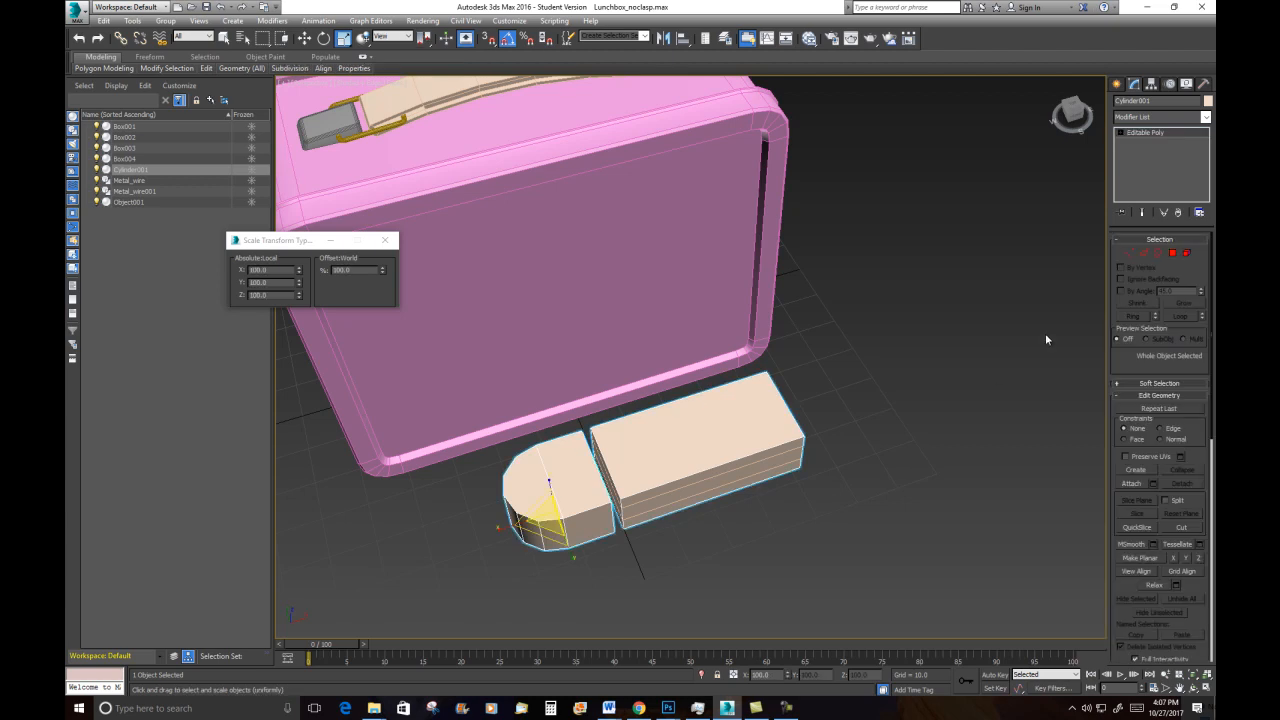
click(863, 446)
click(735, 477)
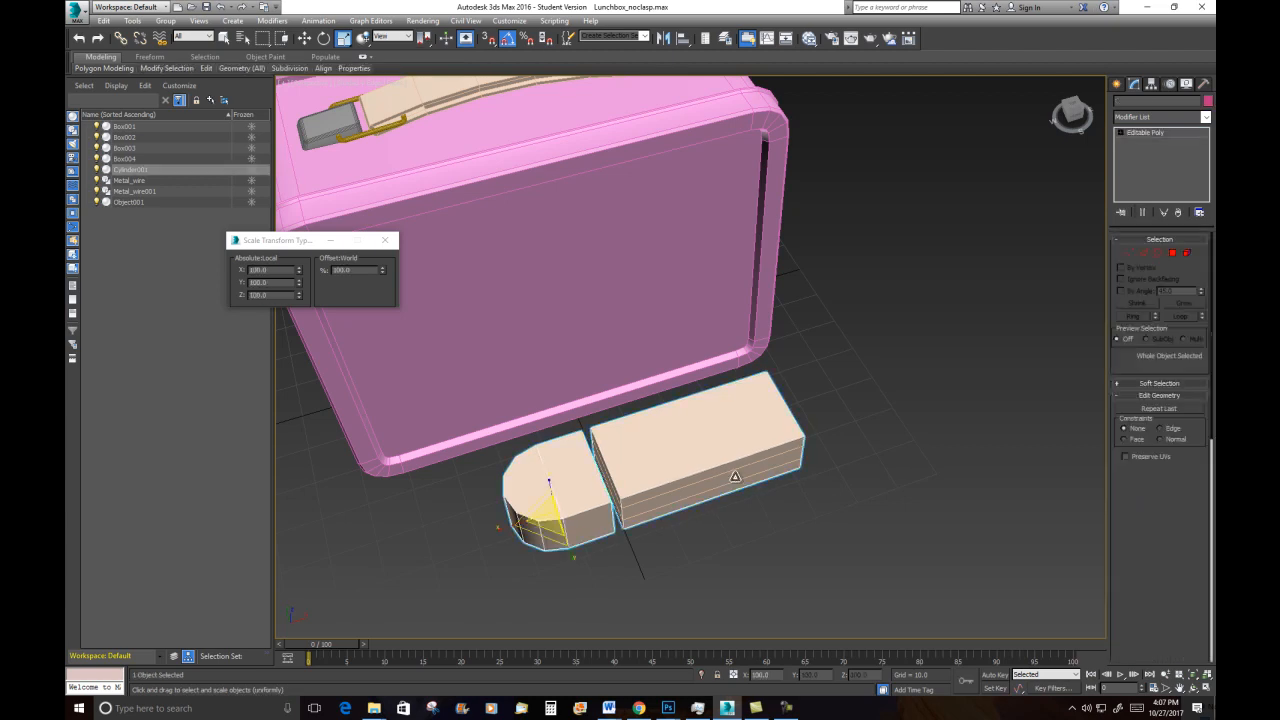
click(829, 394)
click(781, 443)
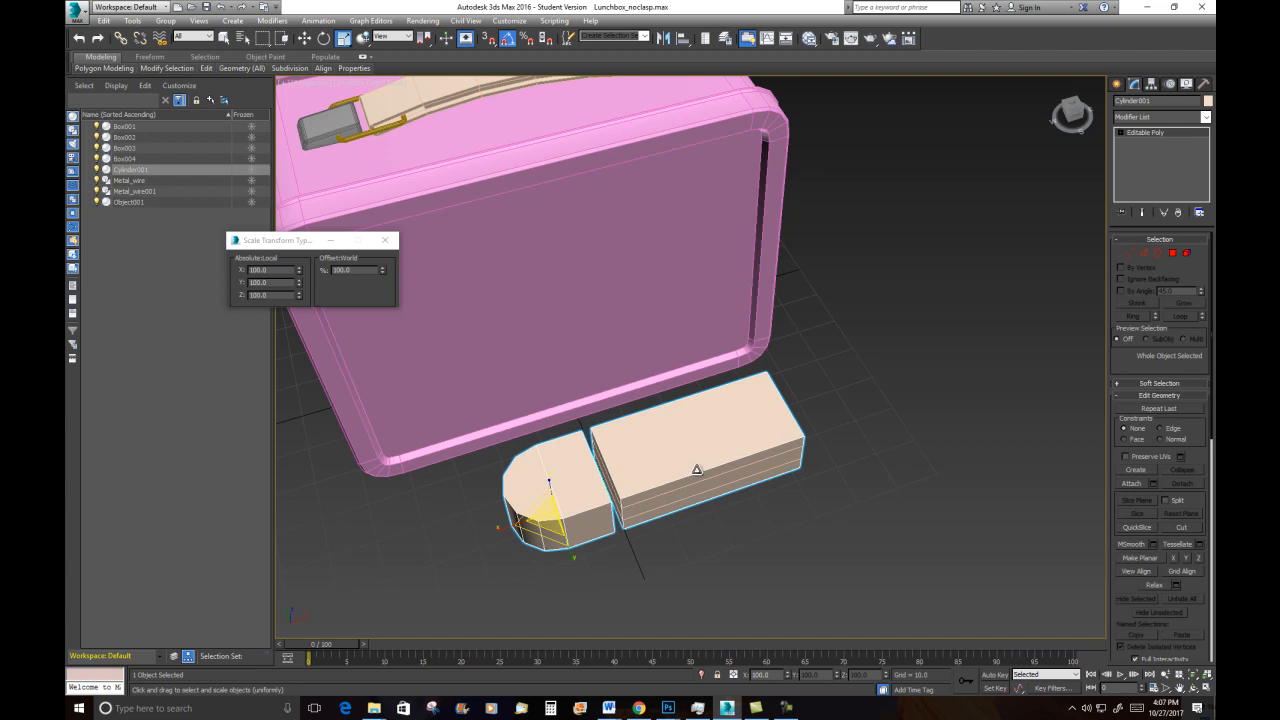
ctrl+drag(854, 384, 753, 508)
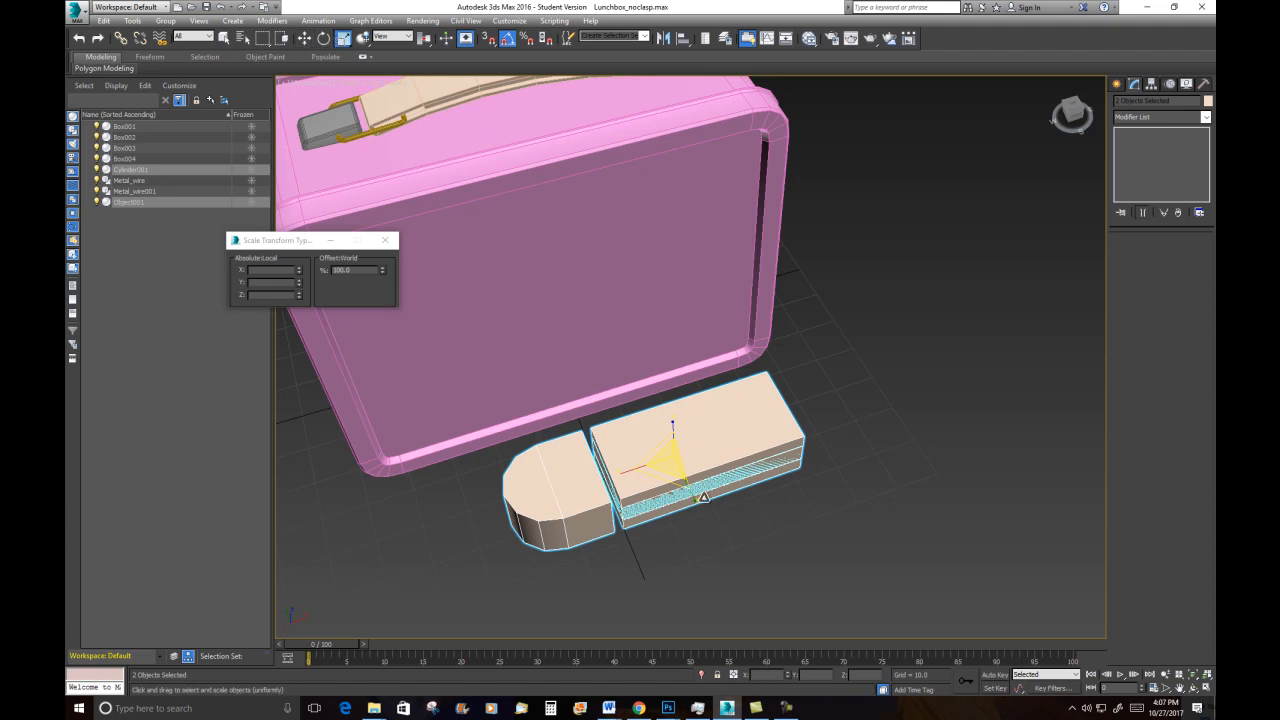
drag(694, 498, 710, 526)
key(ctrl+z)
alt+middle_drag(785, 496, 753, 449)
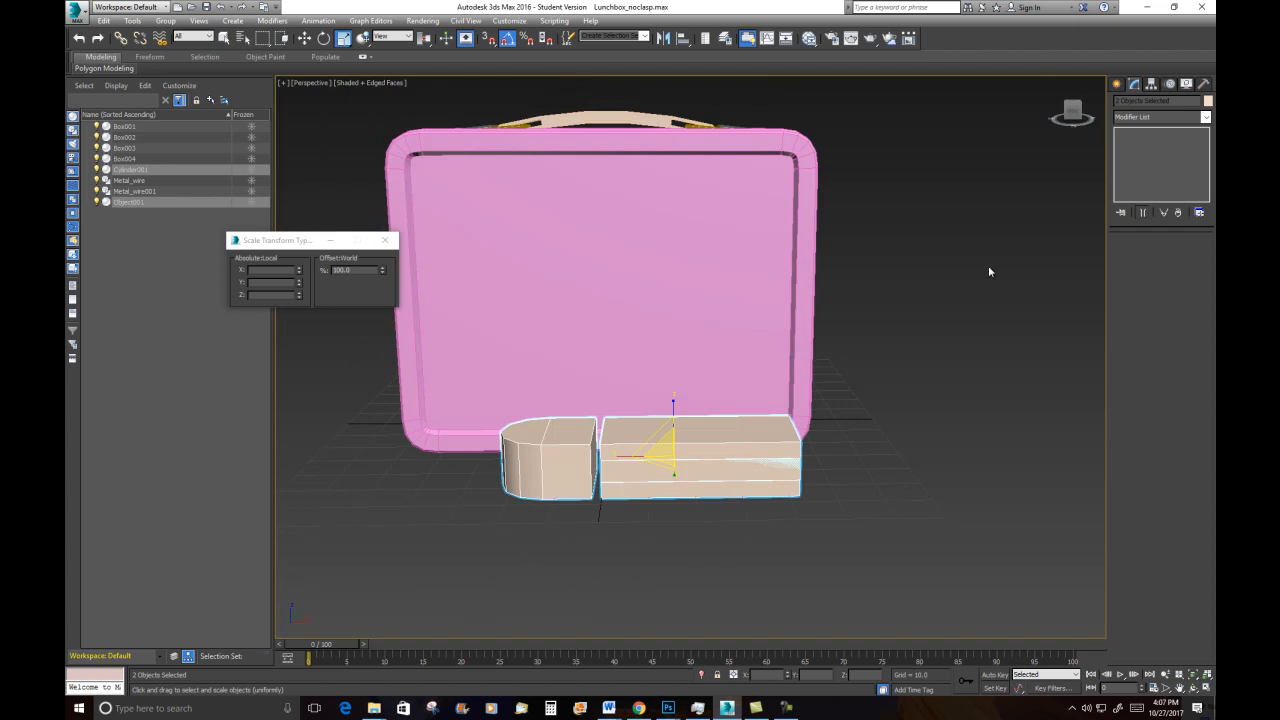
Move the rounded and rectangular elements of the original cylinder along negative X, away from the thin clone
click(1095, 174)
click(1118, 84)
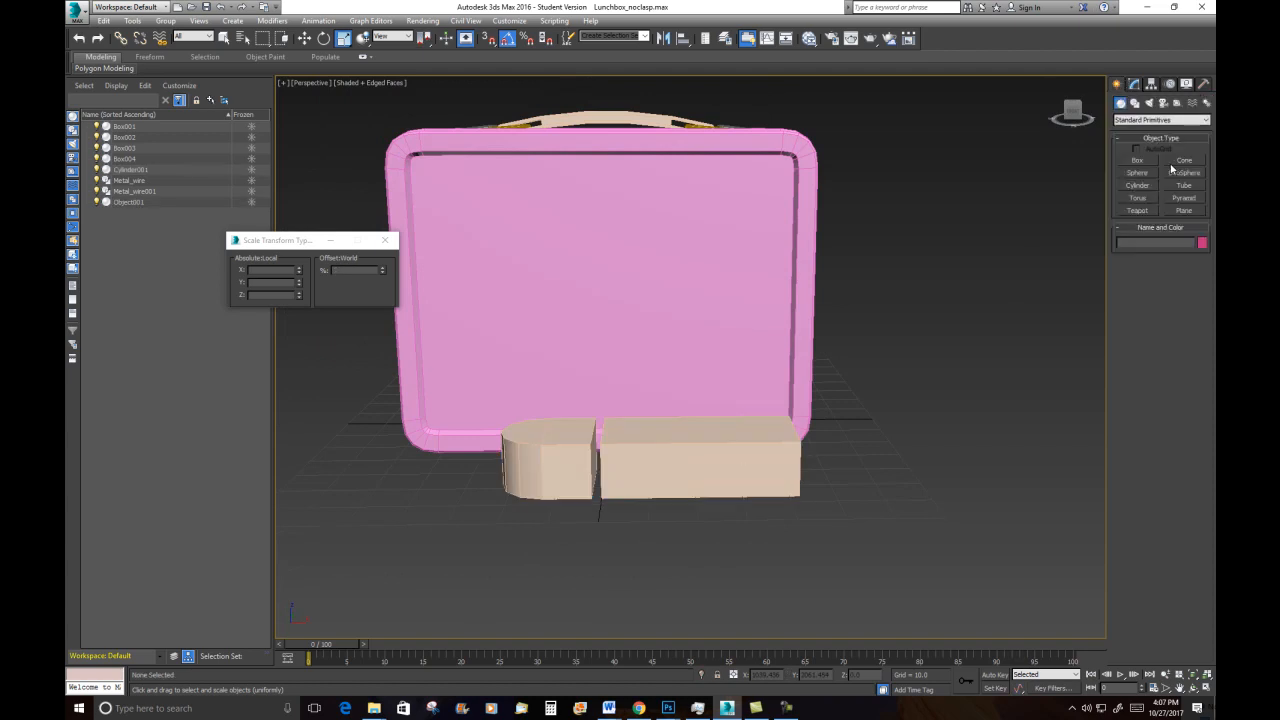
click(1135, 84)
click(560, 455)
click(1186, 253)
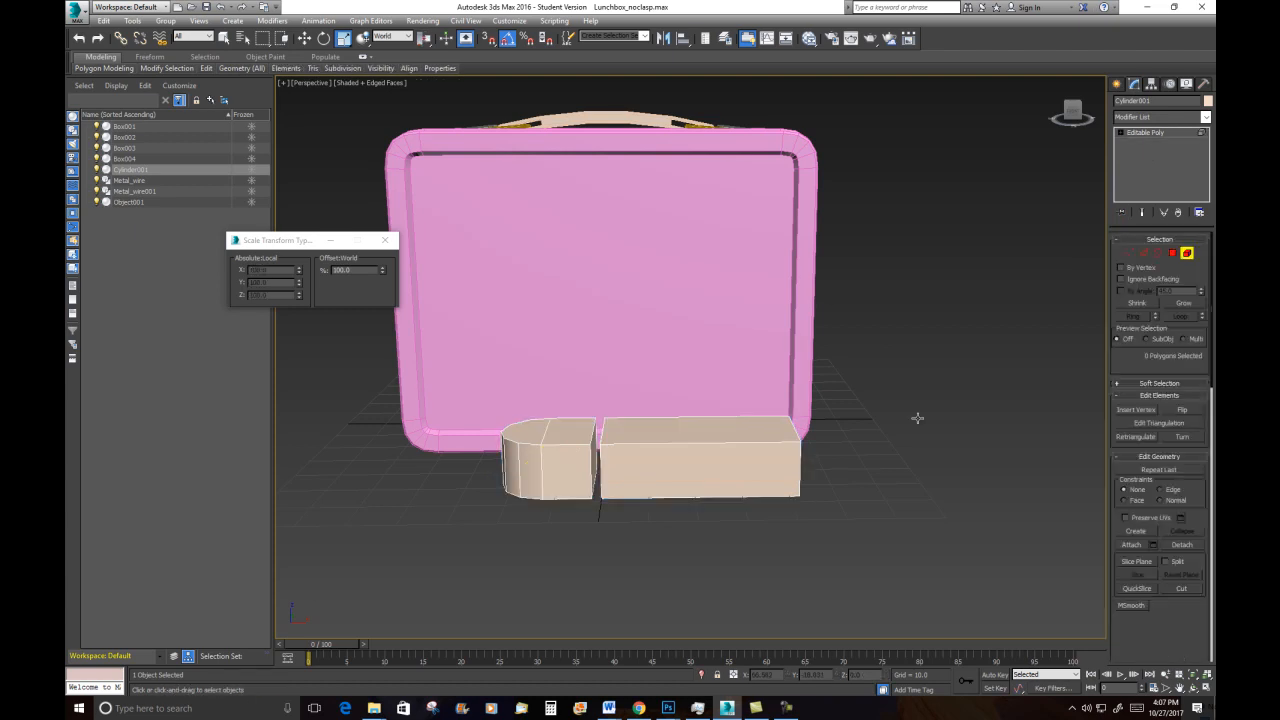
click(680, 455)
click(560, 442)
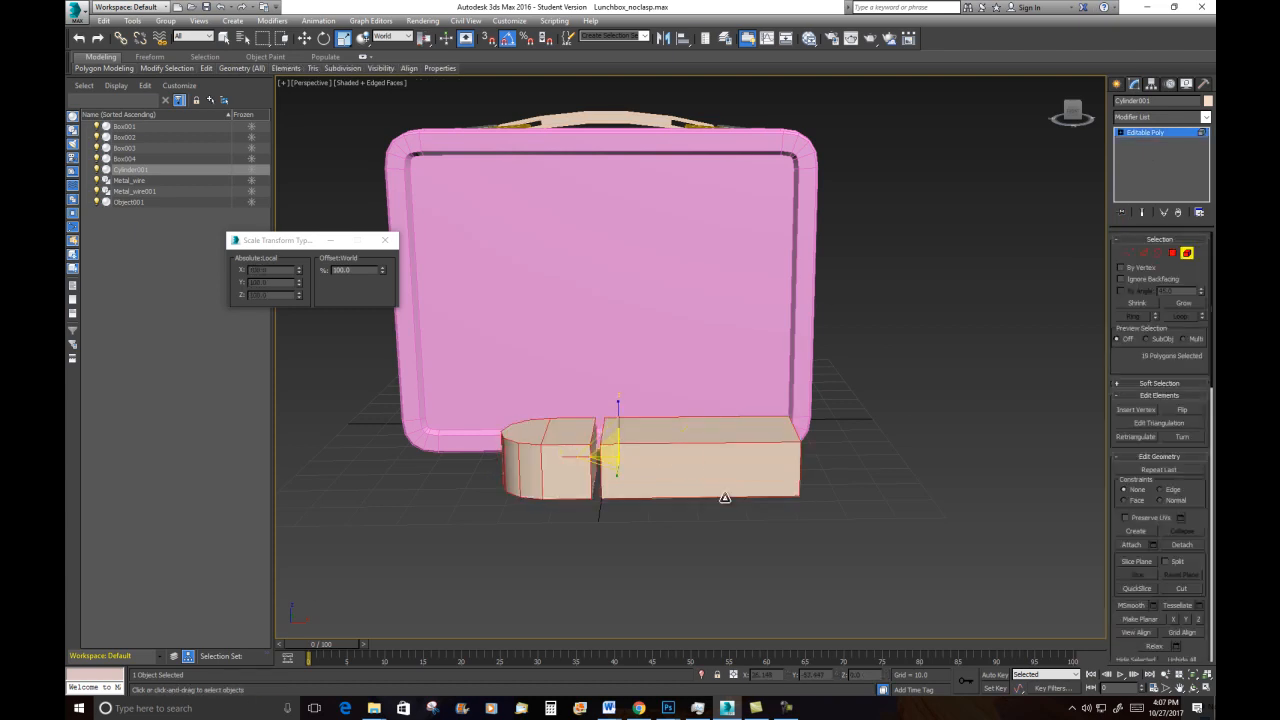
key(w)
drag(563, 459, 393, 459)
click(685, 454)
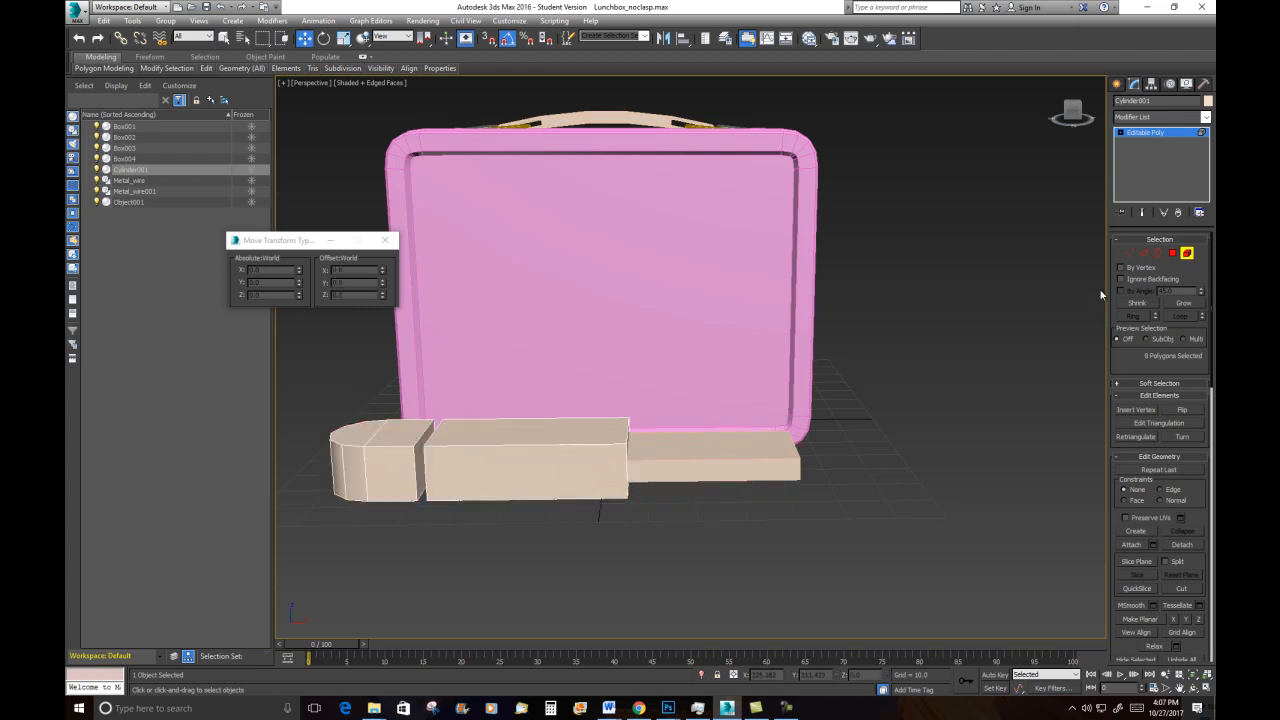
click(1187, 253)
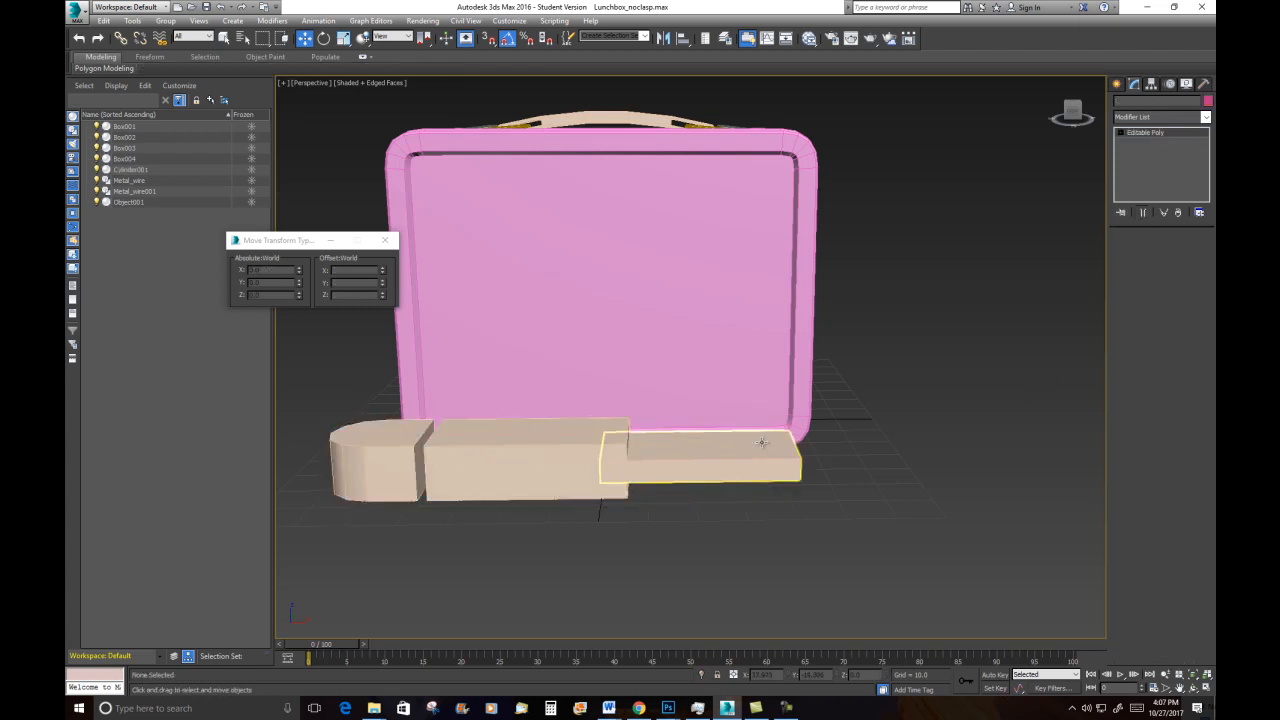
Widen the thin cloned slab along Y and move it along X to about -49.17, aligned with the rectangular piece
click(715, 462)
middle_drag(736, 510, 805, 491)
key(super)
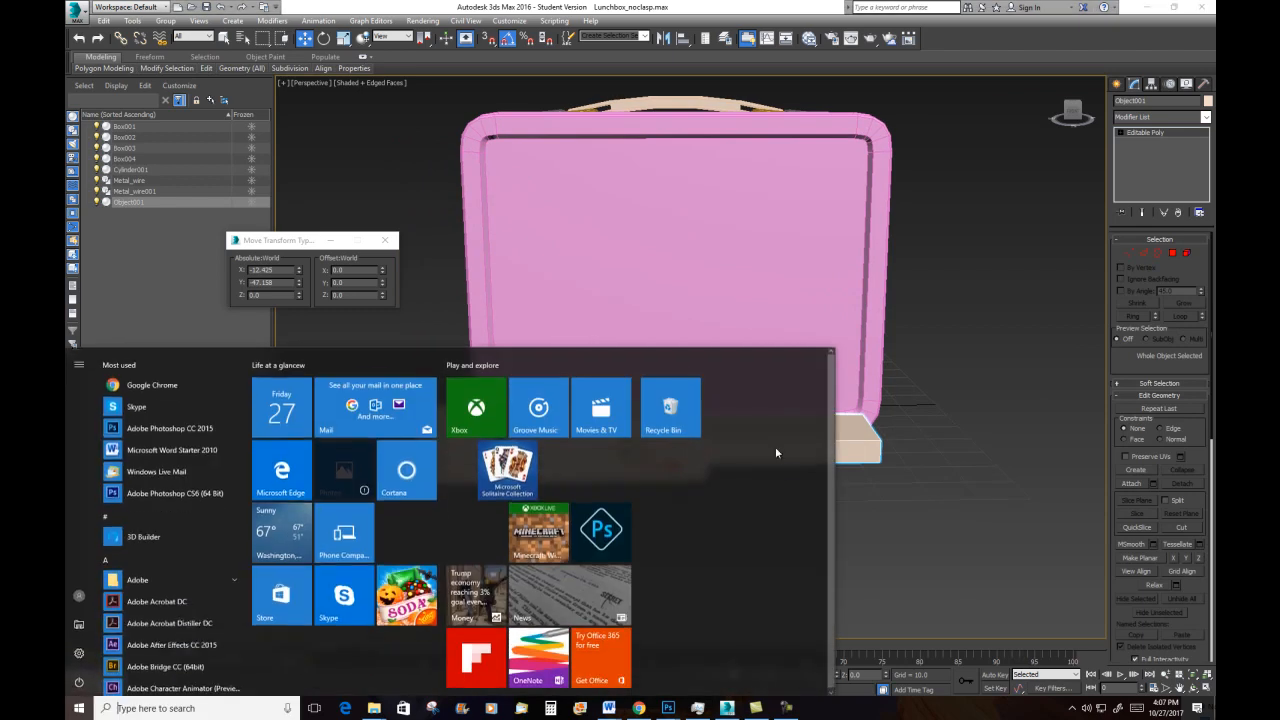
key(super)
alt+middle_drag(911, 441, 885, 520)
click(343, 38)
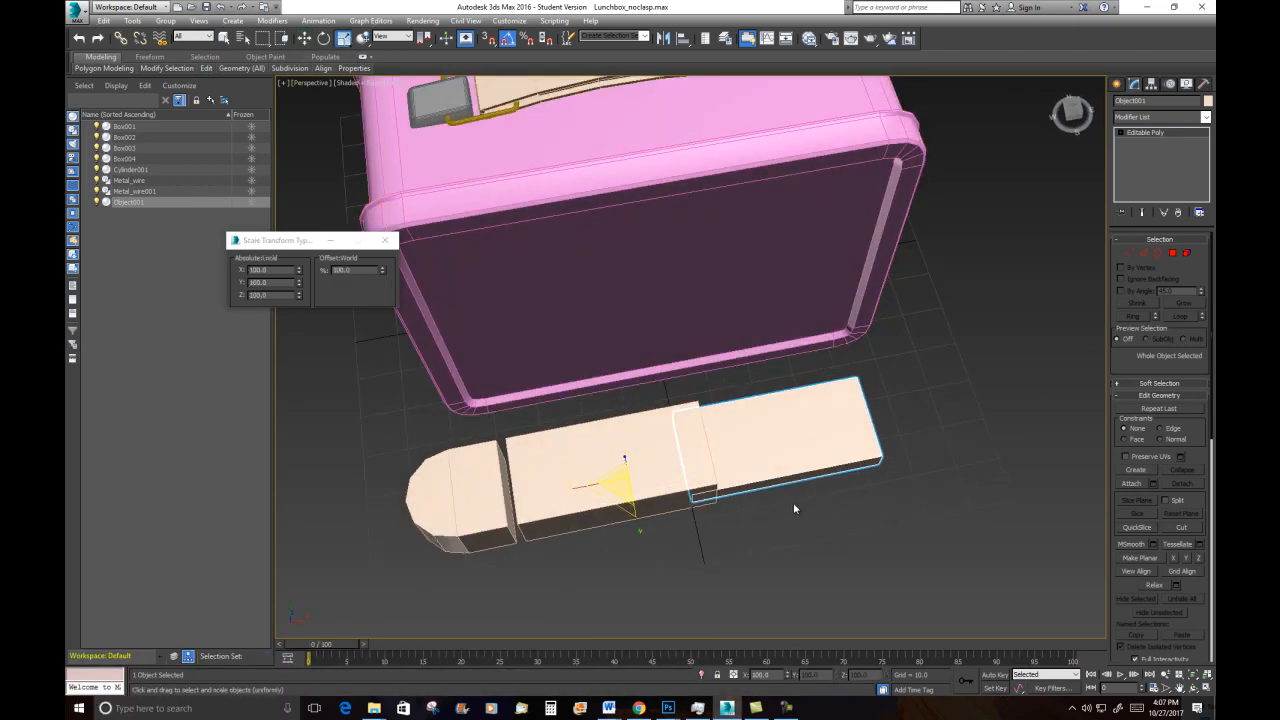
drag(639, 531, 646, 560)
key(w)
drag(669, 474, 500, 500)
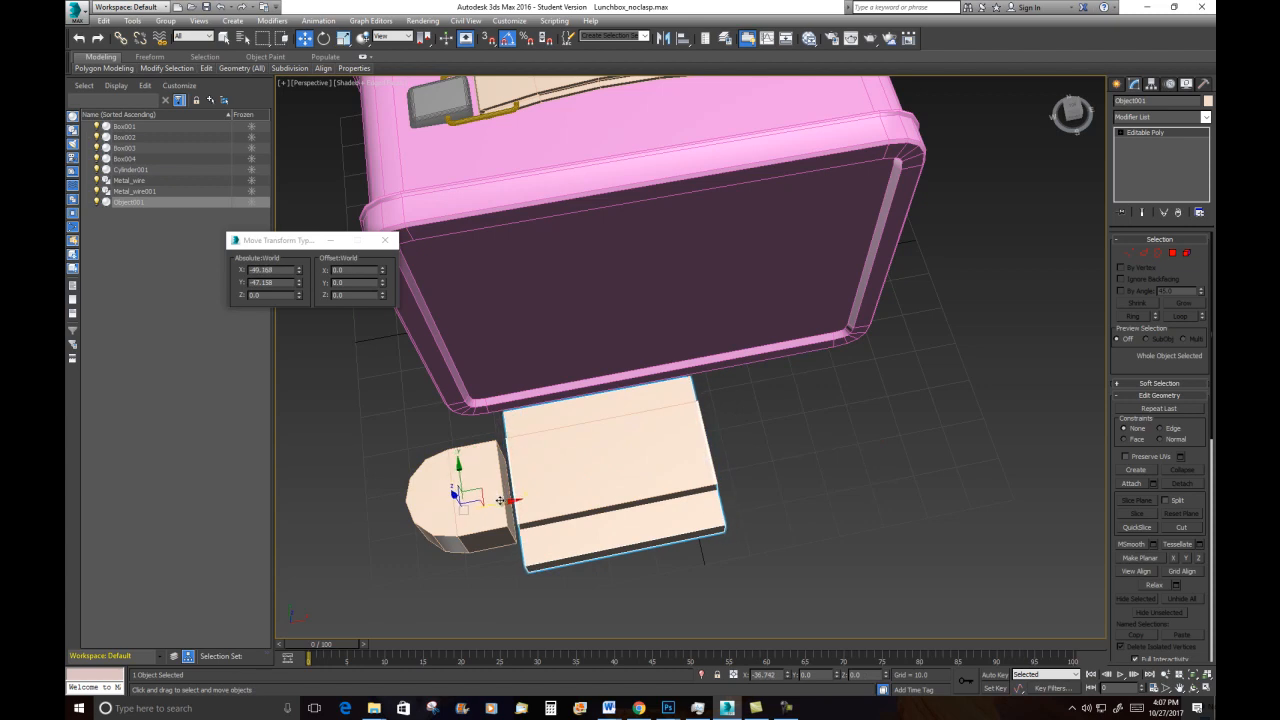
Extend the wide plate past the rectangular piece by moving its outer end vertices along X
click(1127, 251)
drag(874, 614, 874, 614)
drag(735, 443, 783, 437)
middle_drag(786, 502, 783, 419)
key(super)
scroll(834, 469, up, 3)
drag(799, 427, 806, 500)
key(ctrl+z)
Lower the whole plate element along Z to about -2.15 so it sits beneath the rectangular piece
click(1187, 254)
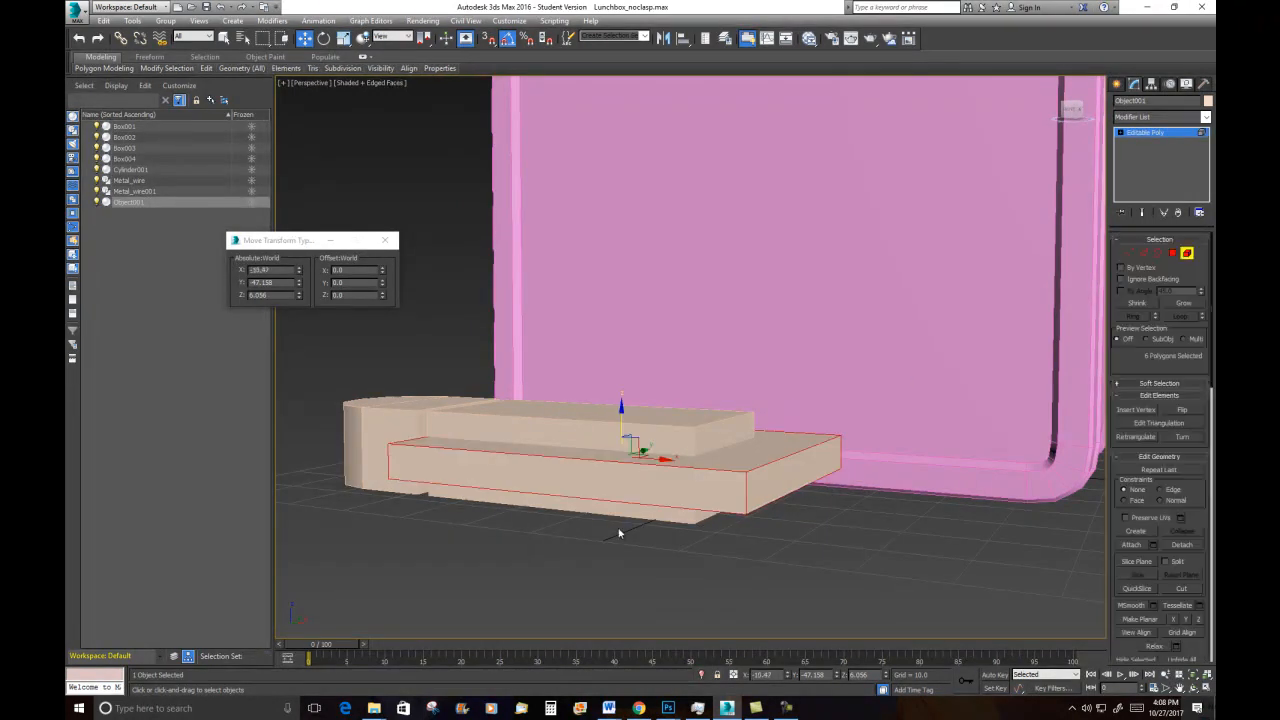
drag(621, 422, 623, 479)
alt+middle_drag(714, 553, 738, 618)
middle_drag(794, 562, 774, 438)
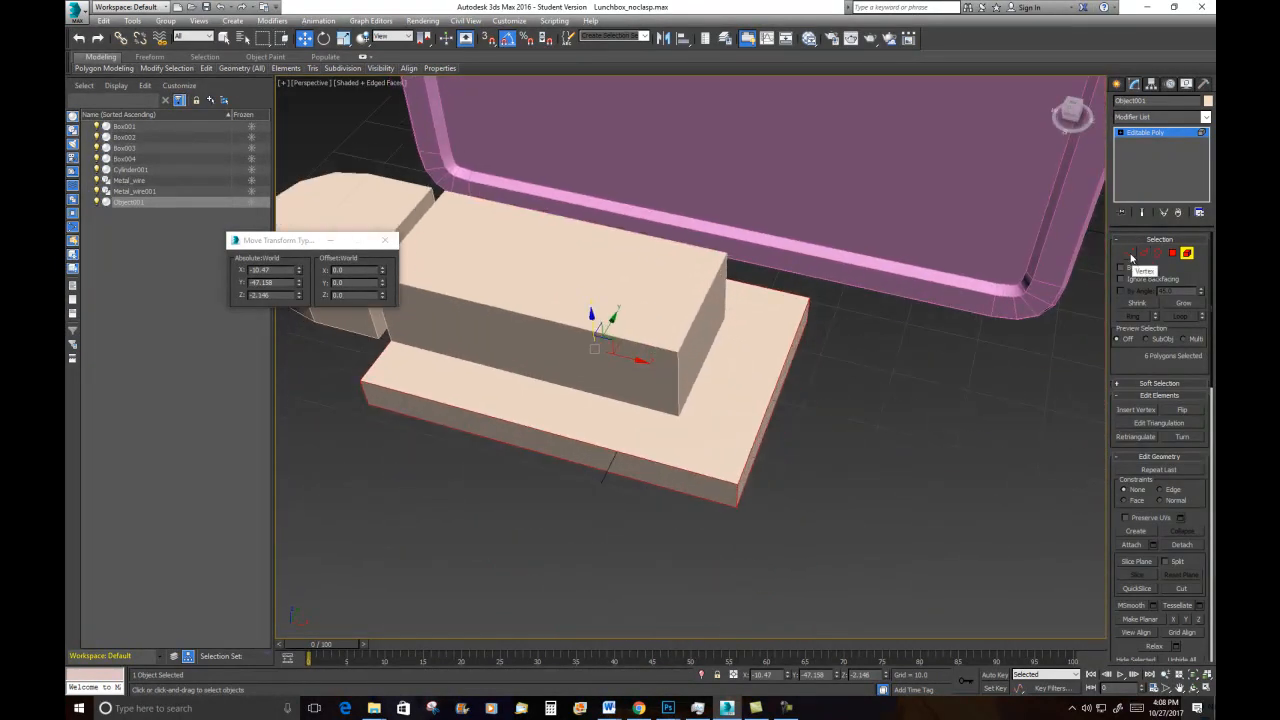
Chamfer the two vertical corner edges at the plate's outer end to cut the corners diagonally
click(1143, 253)
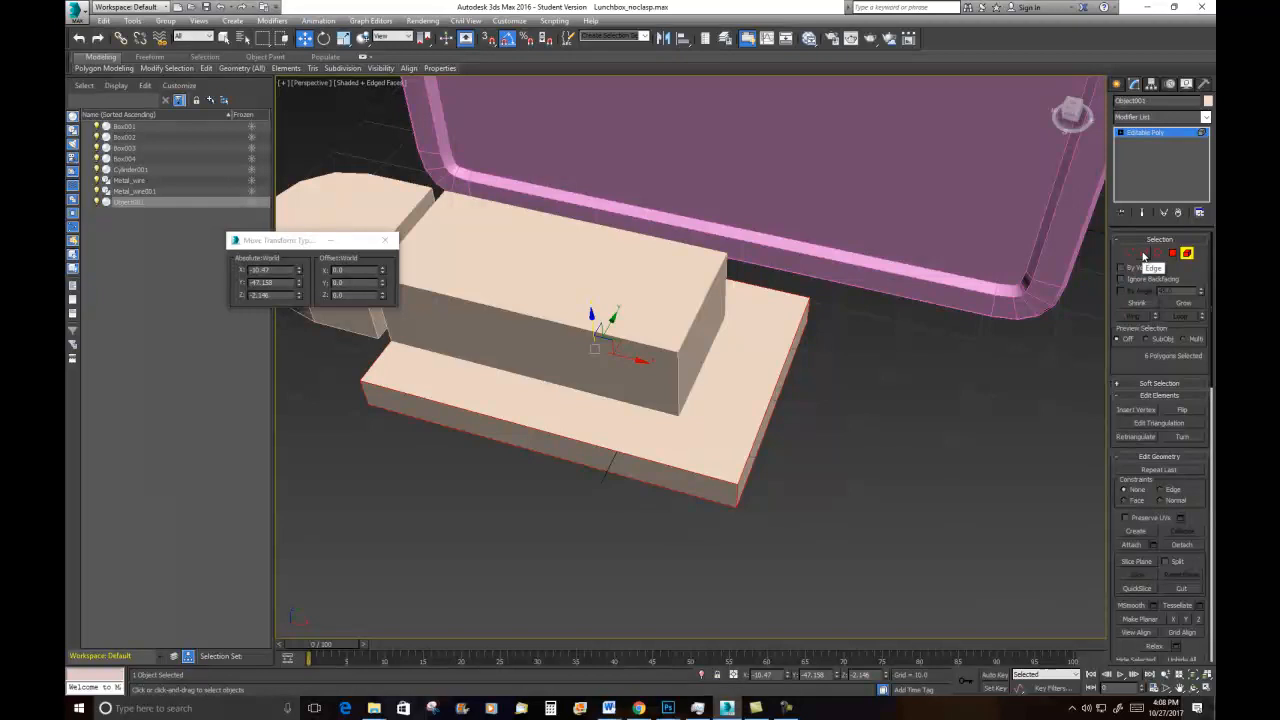
click(737, 492)
alt+middle_drag(837, 538, 929, 509)
ctrl+click(910, 397)
scroll(837, 501, down, 3)
scroll(837, 501, up, 4)
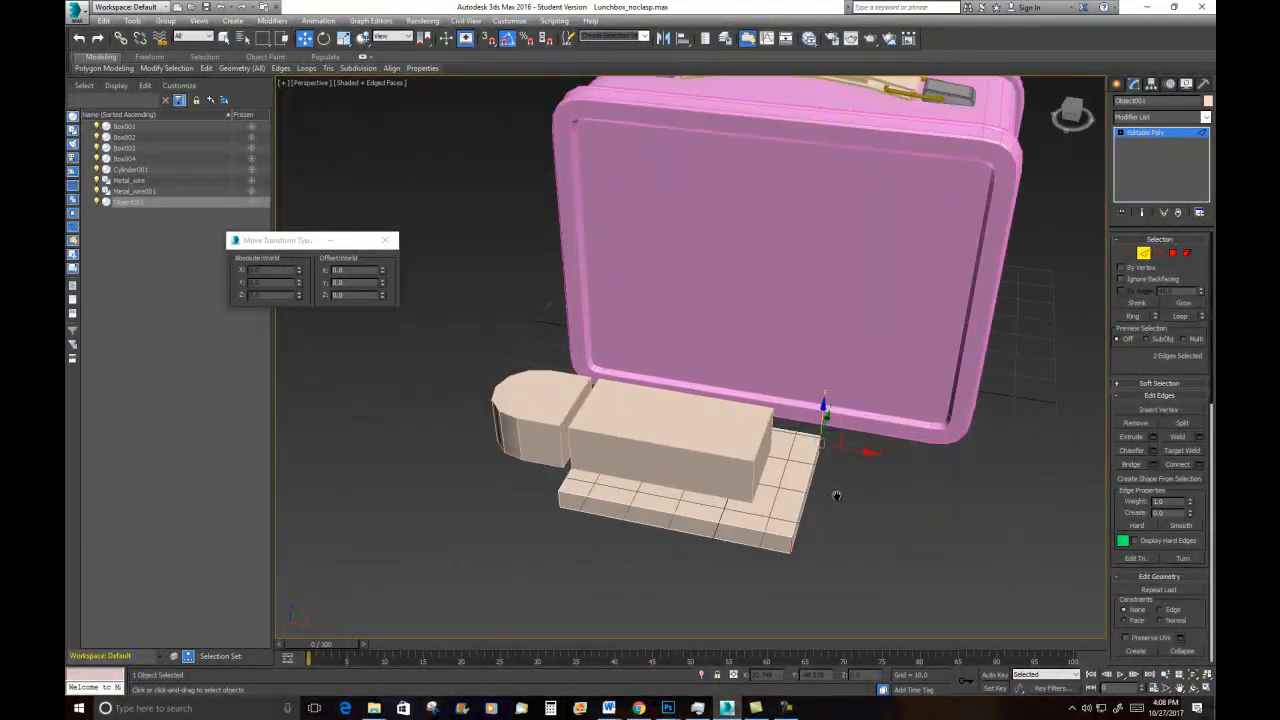
alt+middle_drag(840, 514, 806, 490)
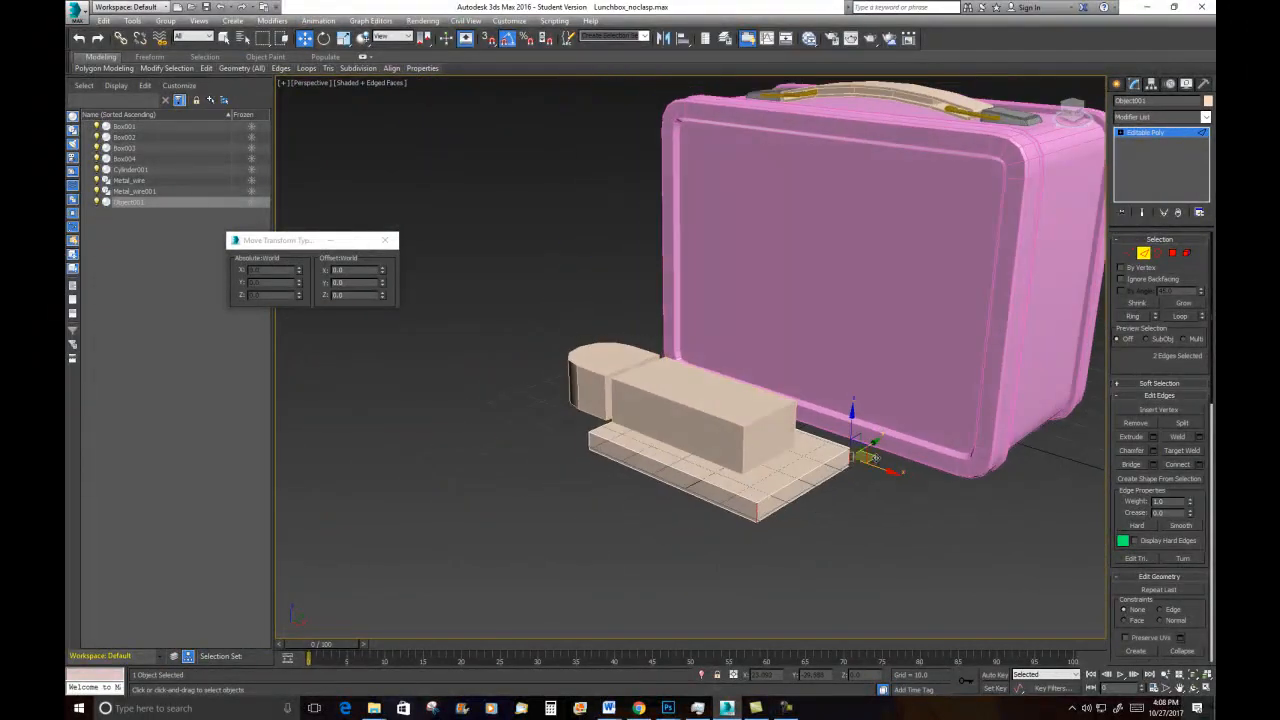
scroll(810, 470, up, 3)
right_click(817, 429)
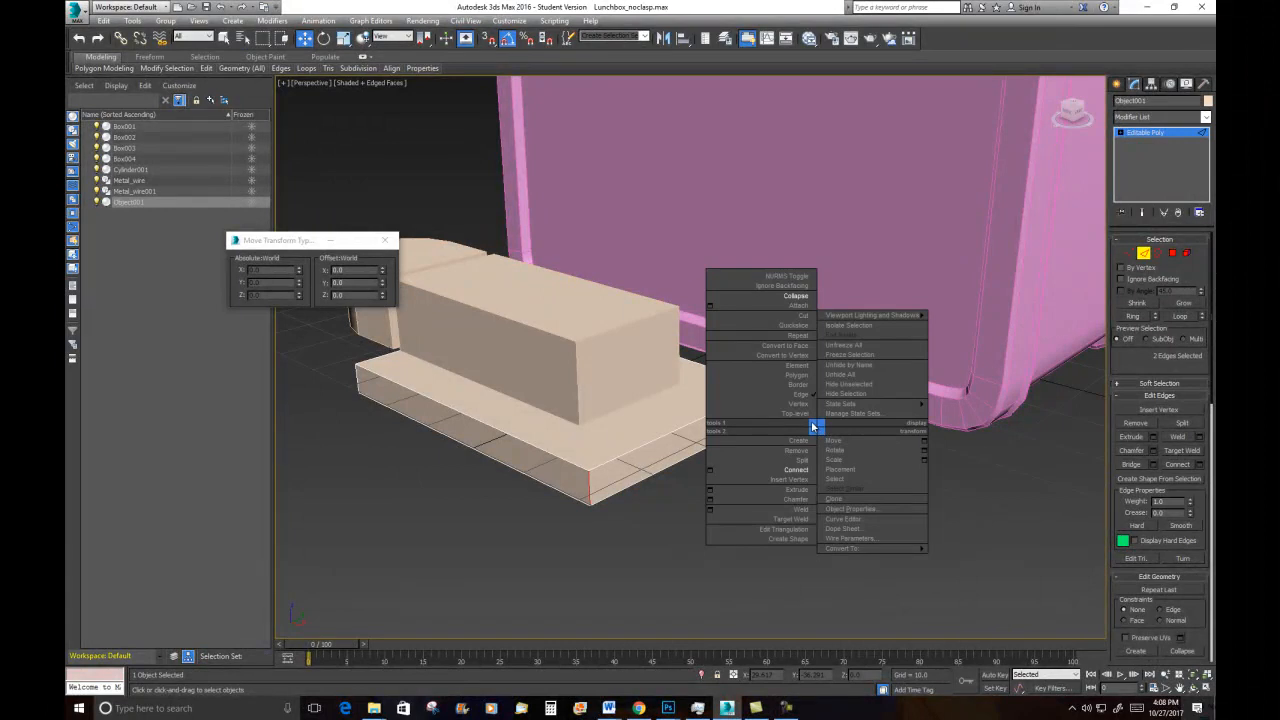
click(710, 500)
drag(703, 384, 710, 351)
alt+middle_drag(672, 477, 634, 571)
click(697, 467)
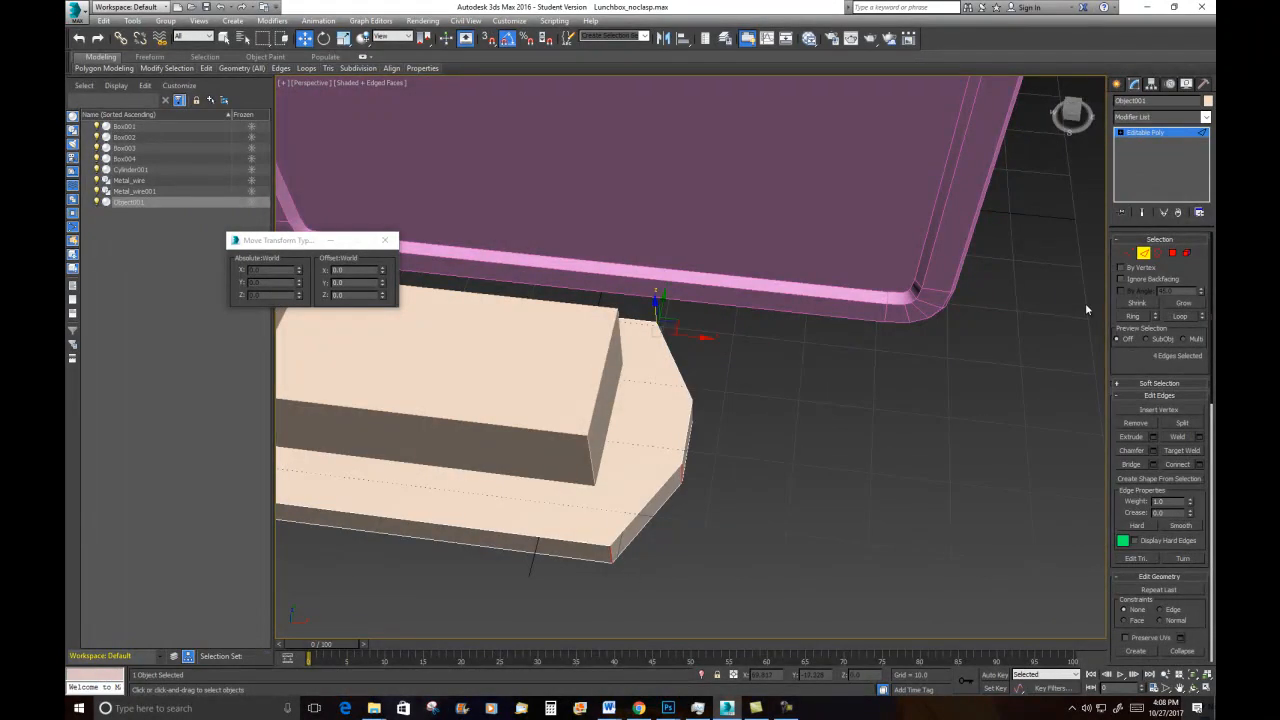
Move the four end vertices between the plate's chamfered corners along X to about 21.96
click(1129, 253)
drag(743, 361, 662, 516)
drag(721, 446, 762, 459)
alt+middle_drag(876, 532, 815, 505)
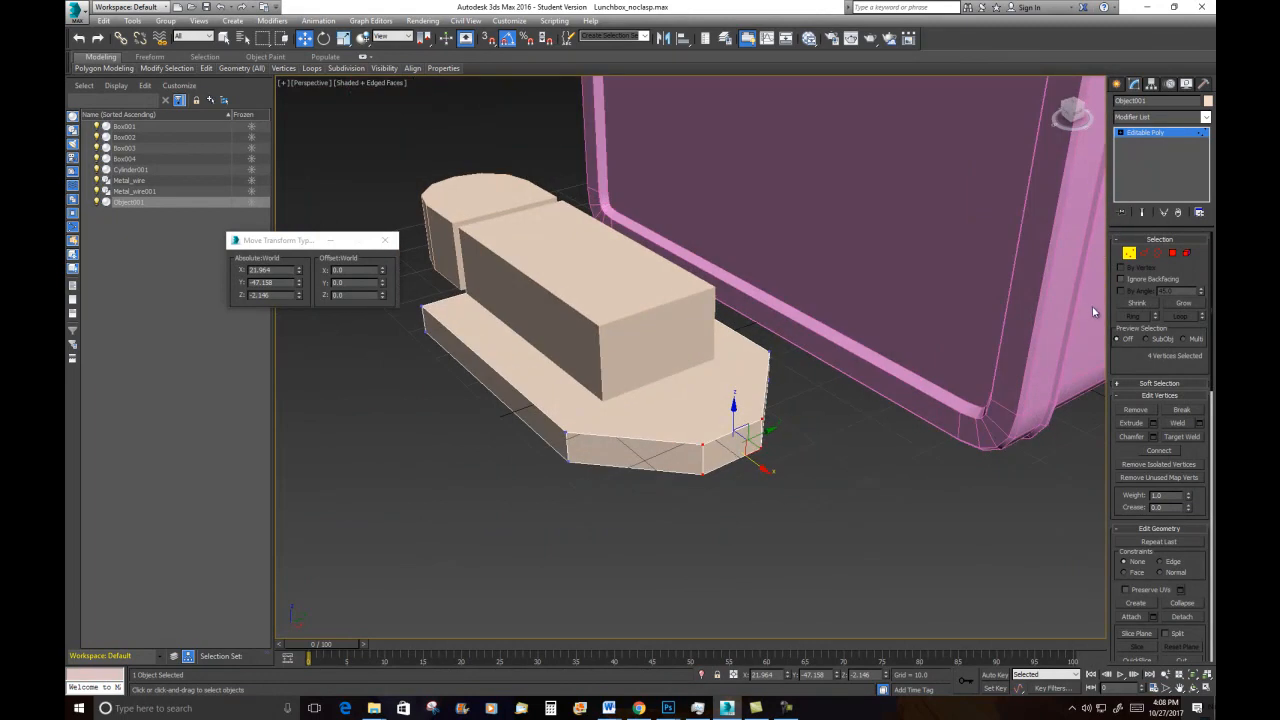
Chamfer the four vertical edges at the plate's outer end by about 1.8 to round it further
click(1143, 253)
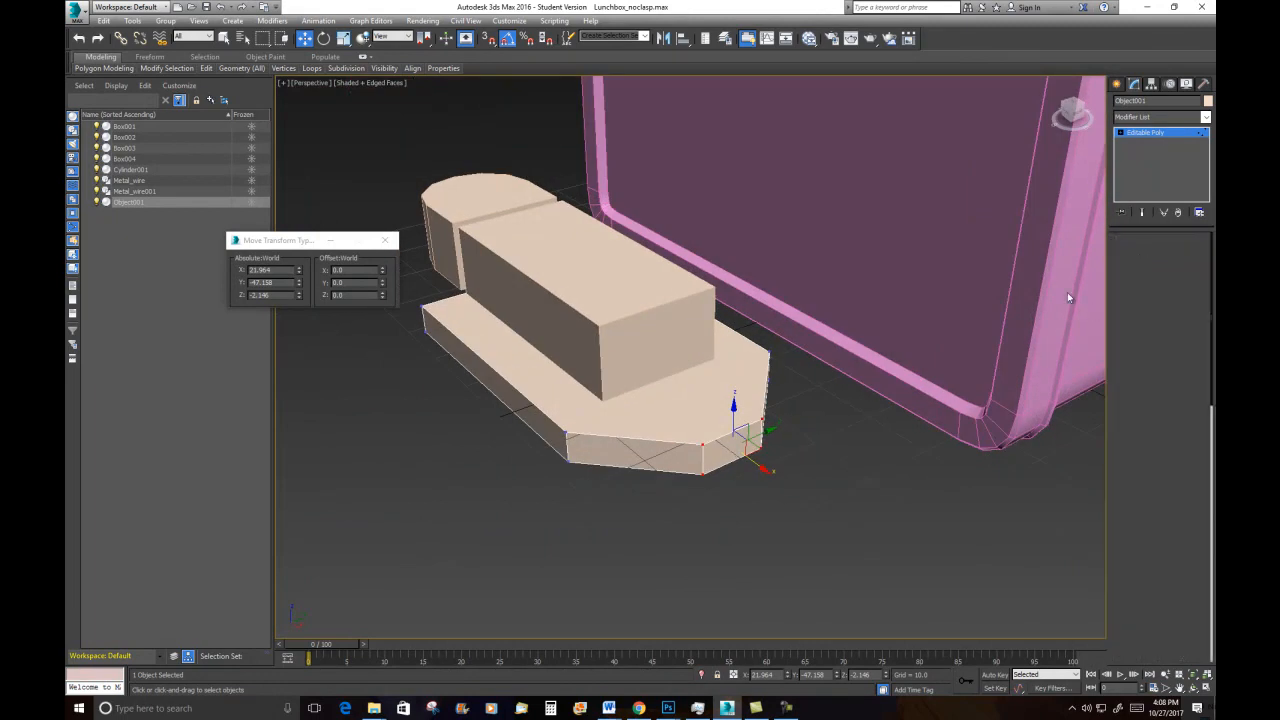
right_click(799, 456)
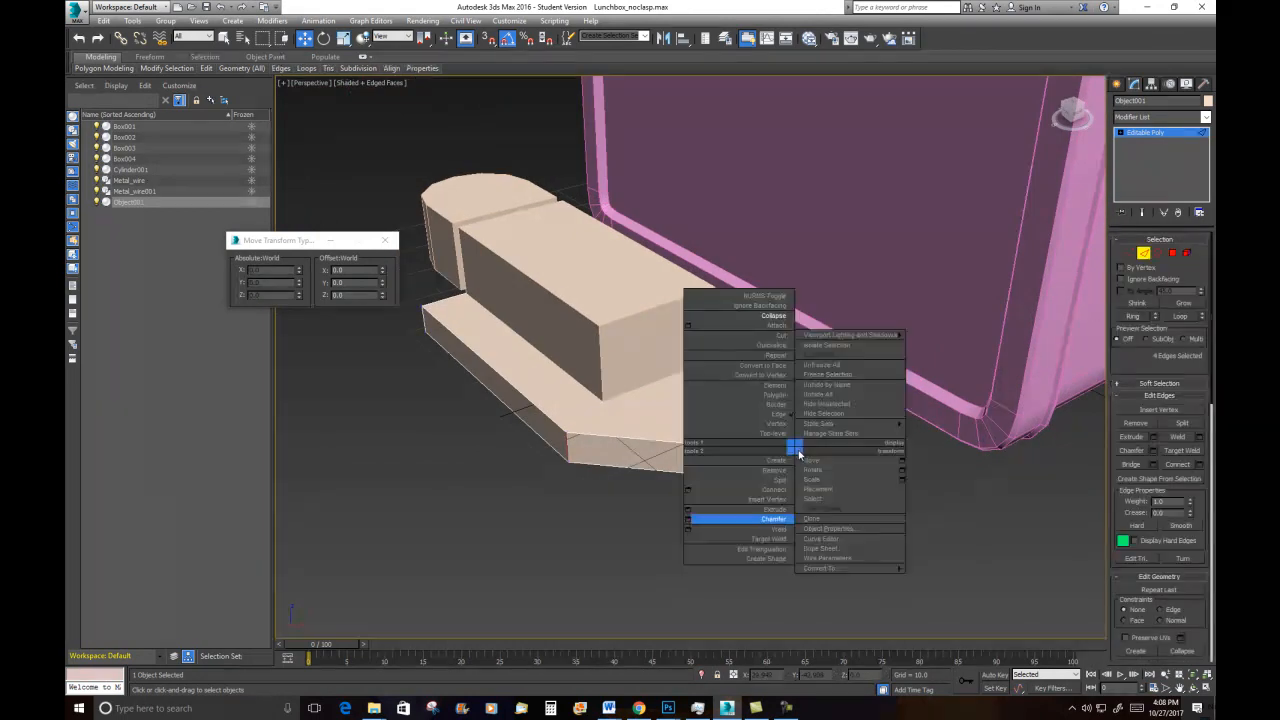
click(688, 525)
mouse_move(689, 525)
alt+middle_down()
mouse_move(666, 537)
mouse_move(674, 560)
mouse_move(703, 510)
alt+middle_up()
drag(702, 381, 705, 398)
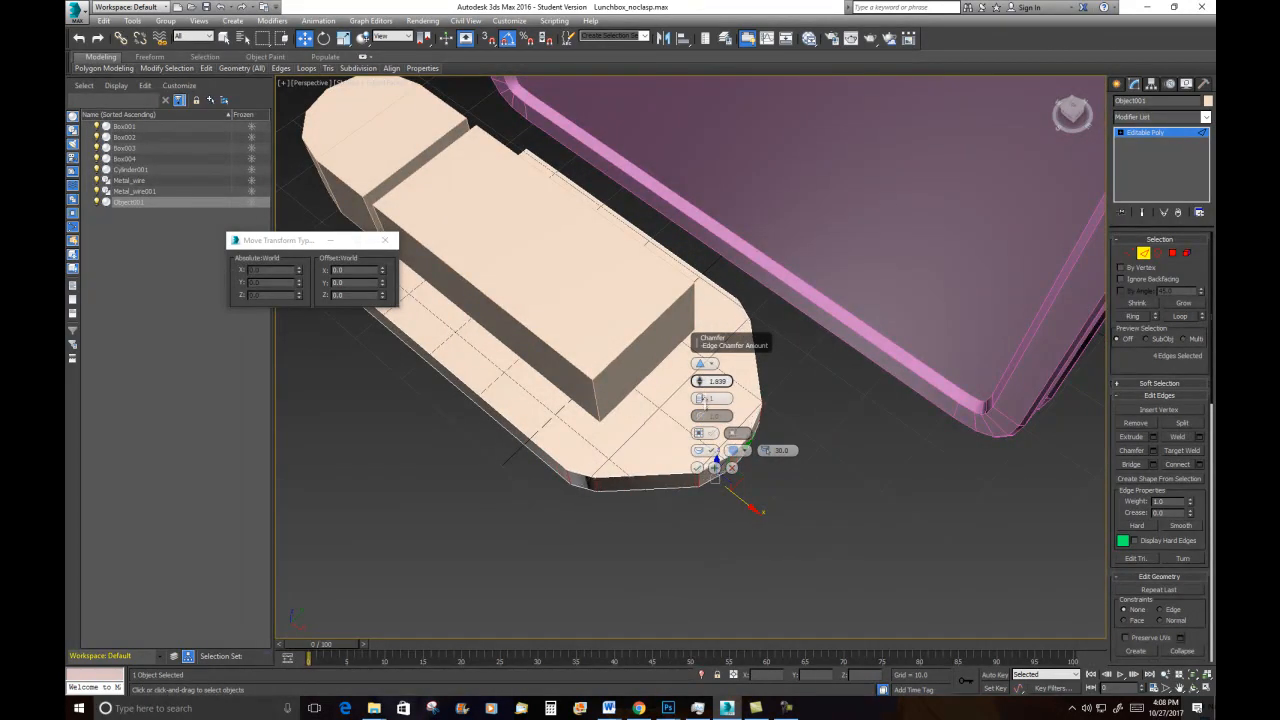
alt+middle_drag(654, 572, 602, 544)
click(697, 467)
mouse_move(726, 517)
alt+middle_down()
mouse_move(723, 533)
mouse_move(714, 508)
mouse_move(717, 551)
mouse_move(730, 540)
alt+middle_up()
Spread the eight vertices at the plate's tip apart by scaling them along Y
click(1129, 253)
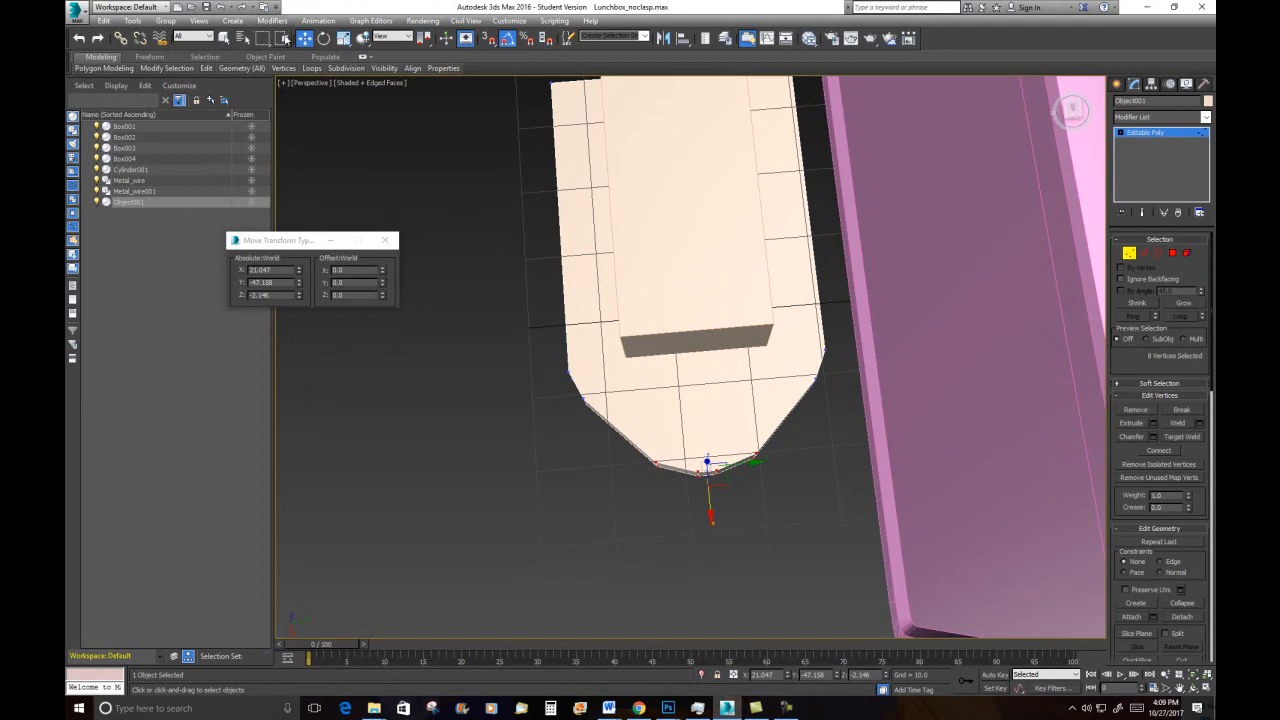
key(r)
drag(651, 470, 704, 614)
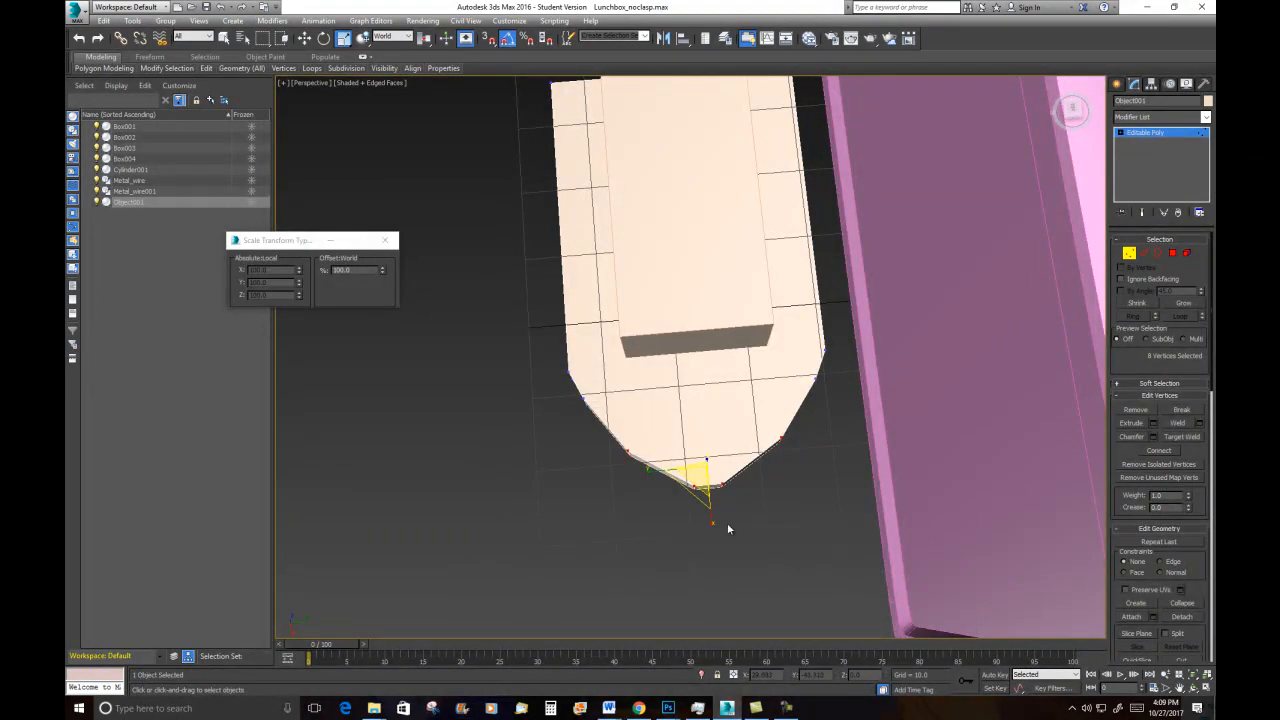
Reposition the plate's four outermost tip vertices along X and adjust their spacing to smooth the rounded end
click(305, 38)
drag(709, 500, 709, 473)
mouse_move(631, 384)
alt+middle_down()
mouse_move(666, 385)
mouse_move(671, 363)
mouse_move(651, 391)
alt+middle_up()
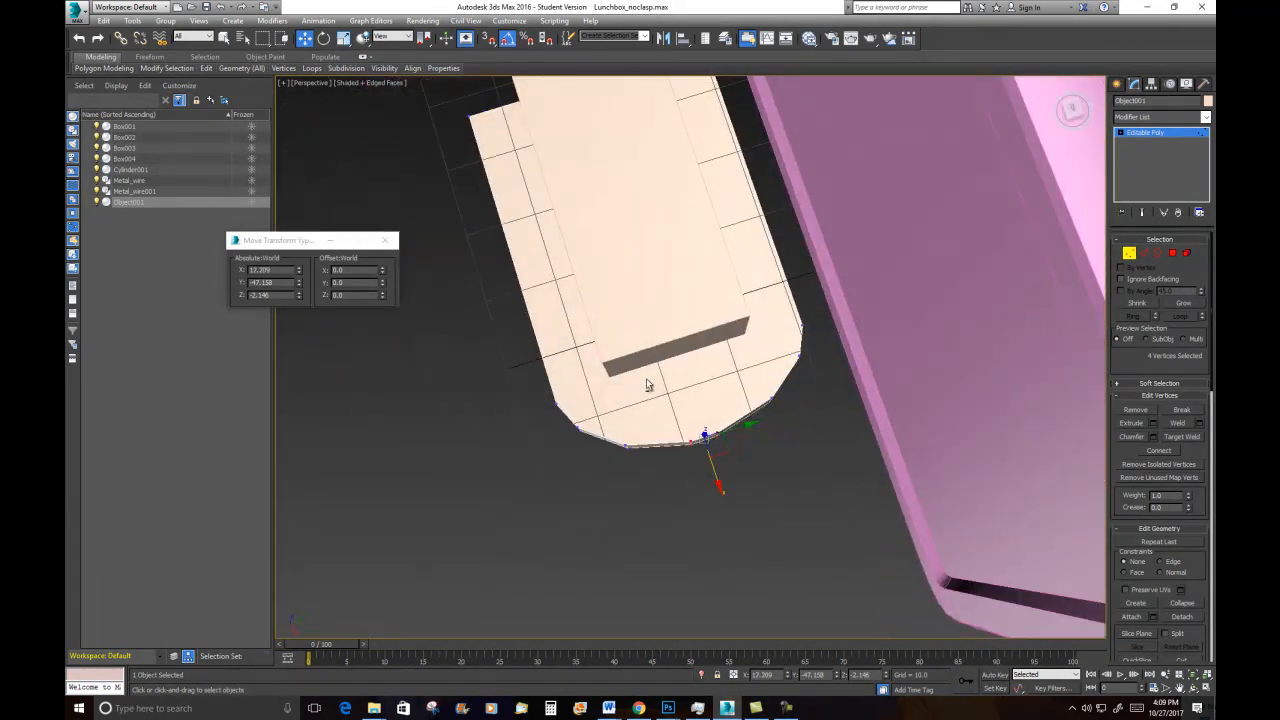
click(343, 38)
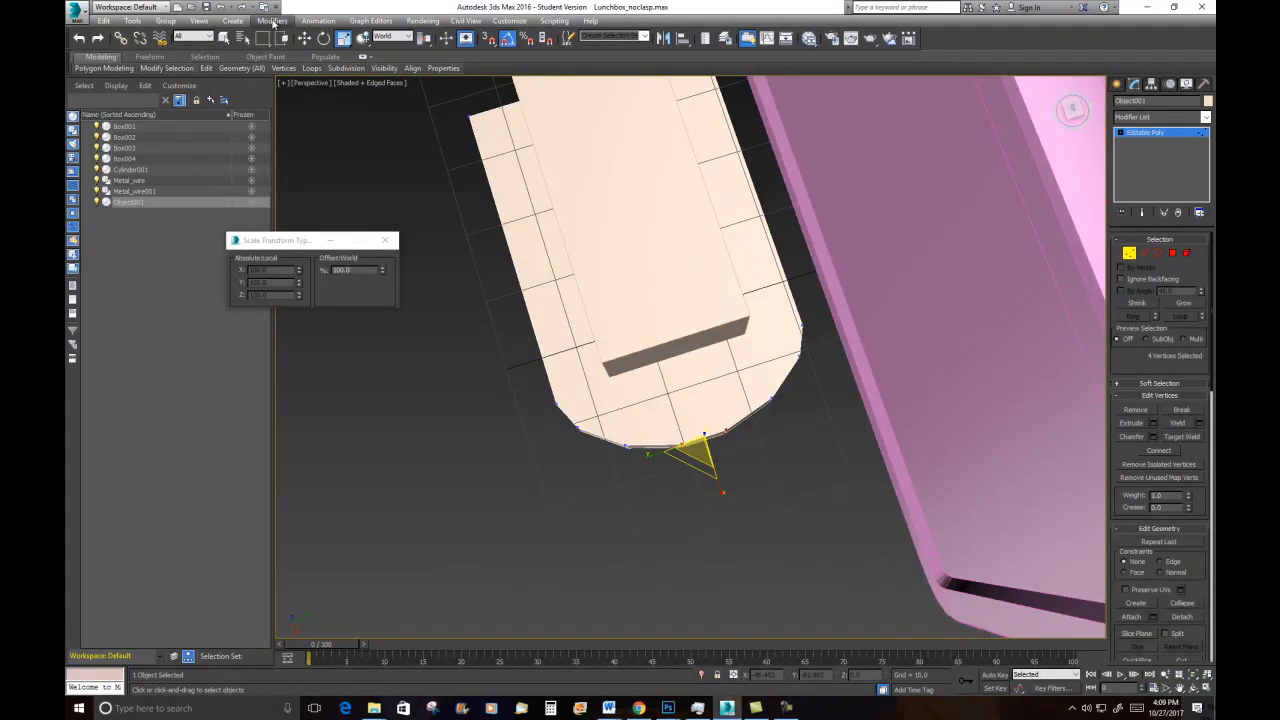
click(304, 38)
drag(716, 480, 719, 485)
alt+middle_drag(623, 454, 539, 329)
Stretch the plate's rounded end by scaling all 16 of its vertices along X
drag(917, 531, 918, 531)
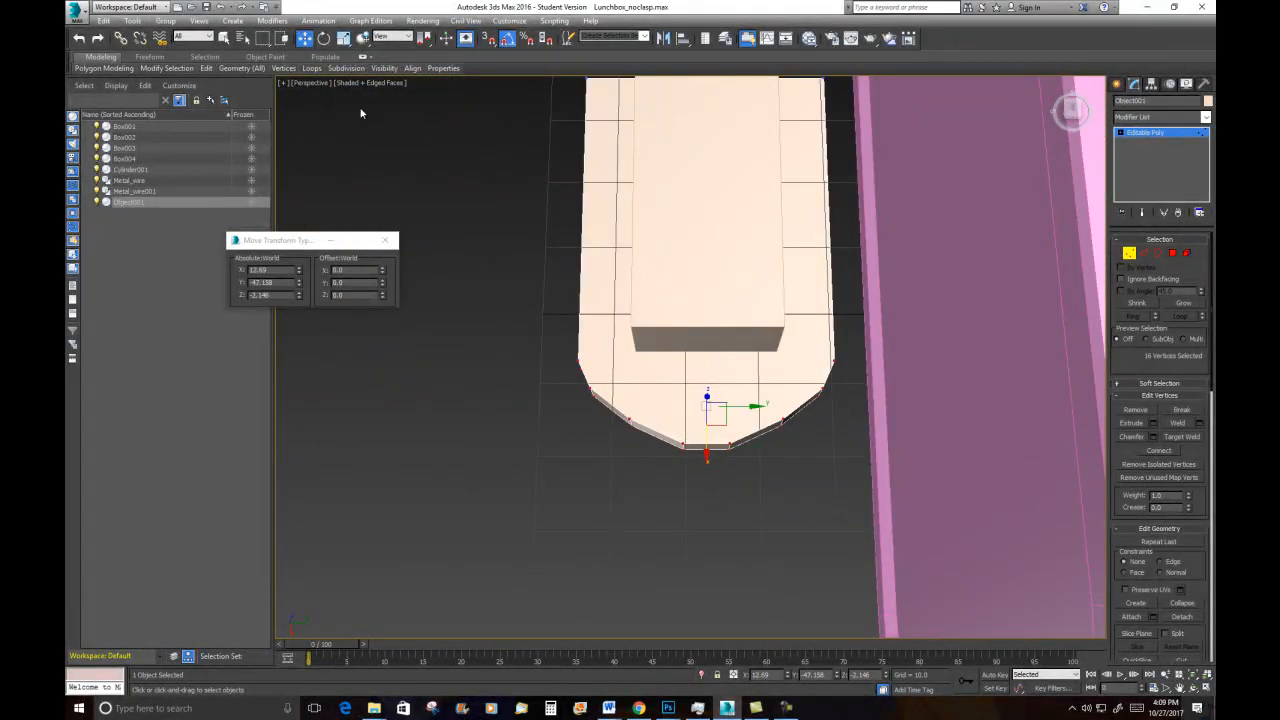
click(343, 38)
drag(709, 450, 706, 469)
alt+middle_drag(726, 525, 789, 494)
alt+middle_drag(535, 437, 548, 411)
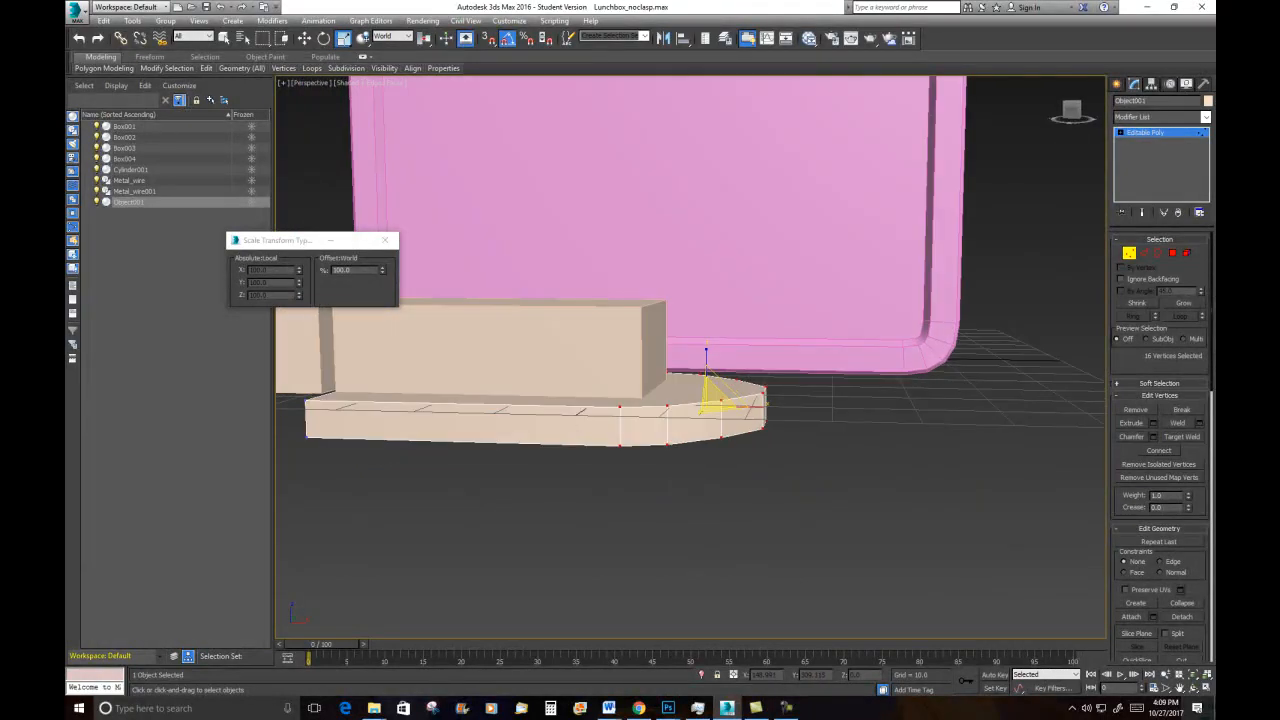
Flatten the whole base plate by scaling its element along Z, and raise it about 0.95 toward the underside of the clasp piece
click(1185, 255)
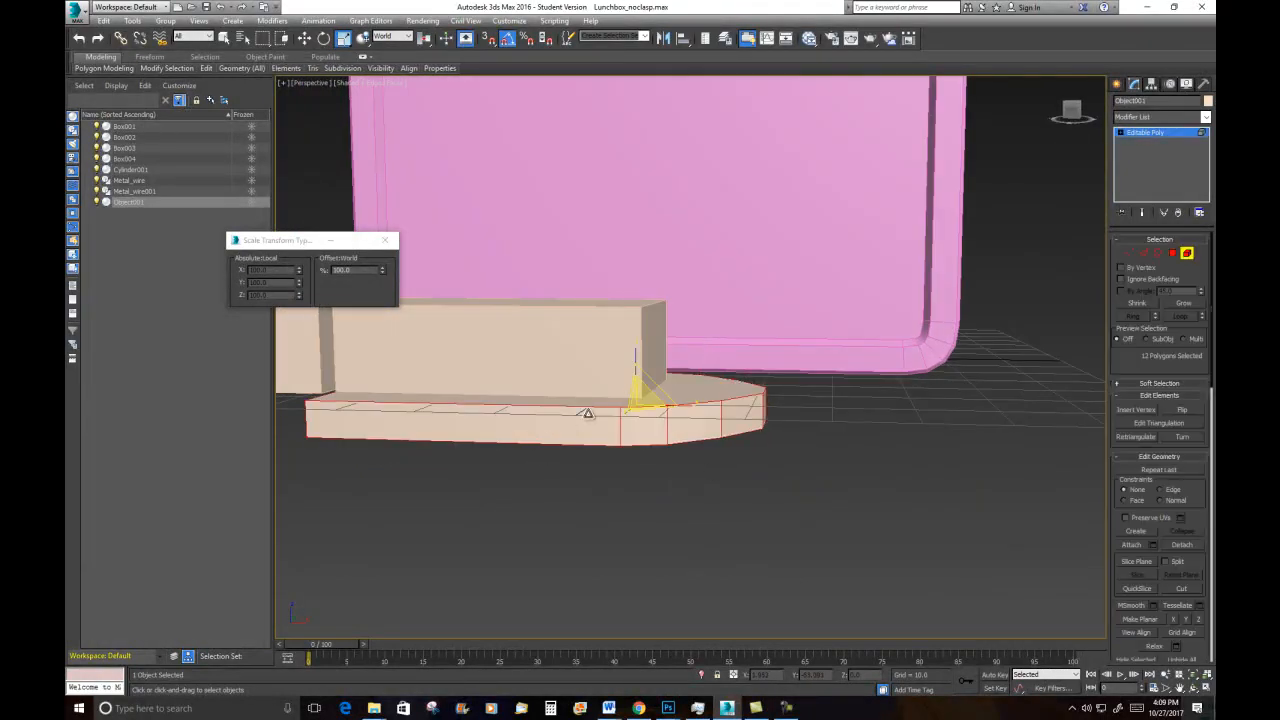
drag(637, 352, 638, 380)
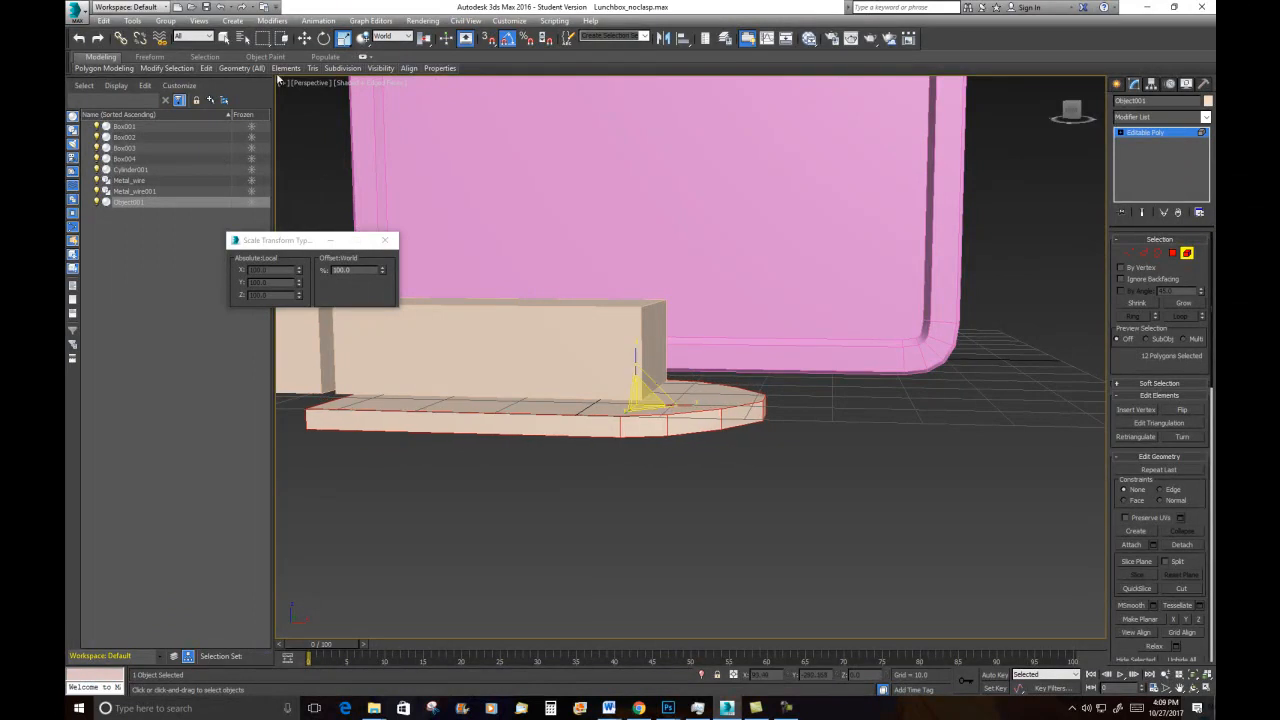
click(304, 38)
drag(635, 365, 635, 357)
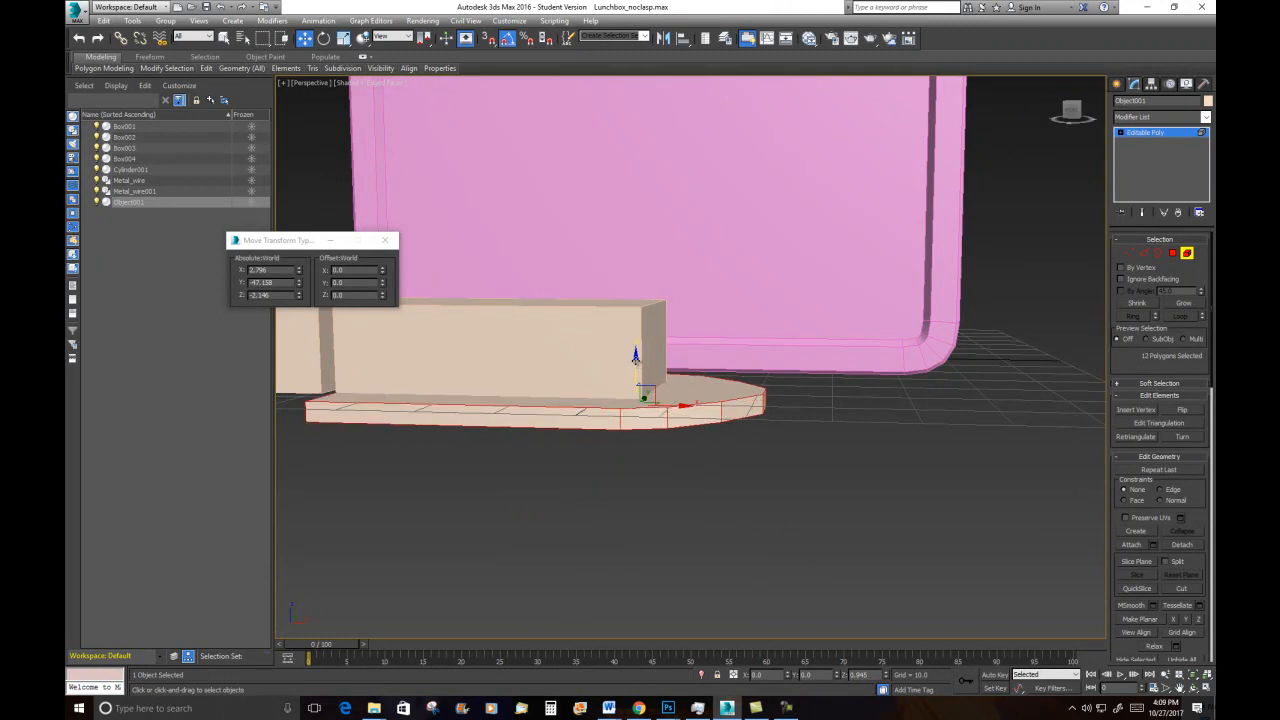
alt+middle_drag(644, 436, 594, 513)
click(908, 498)
click(1188, 252)
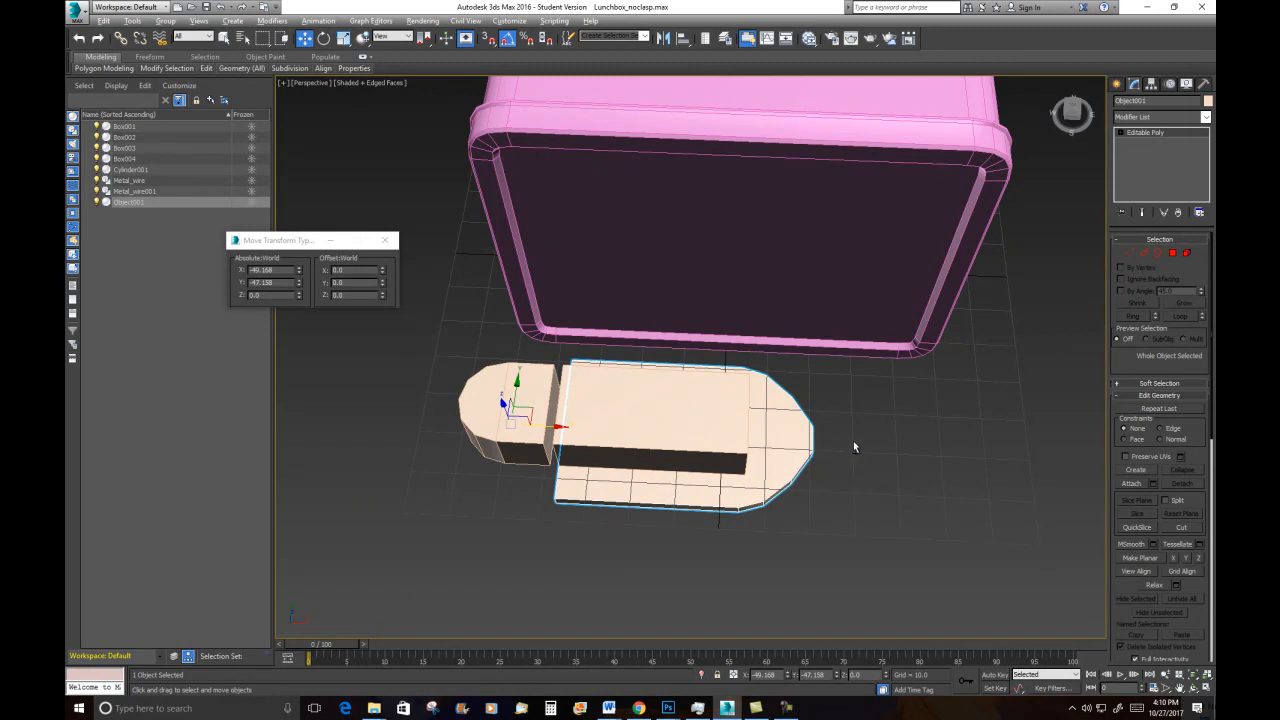
alt+middle_drag(848, 461, 860, 430)
click(1152, 84)
click(1158, 160)
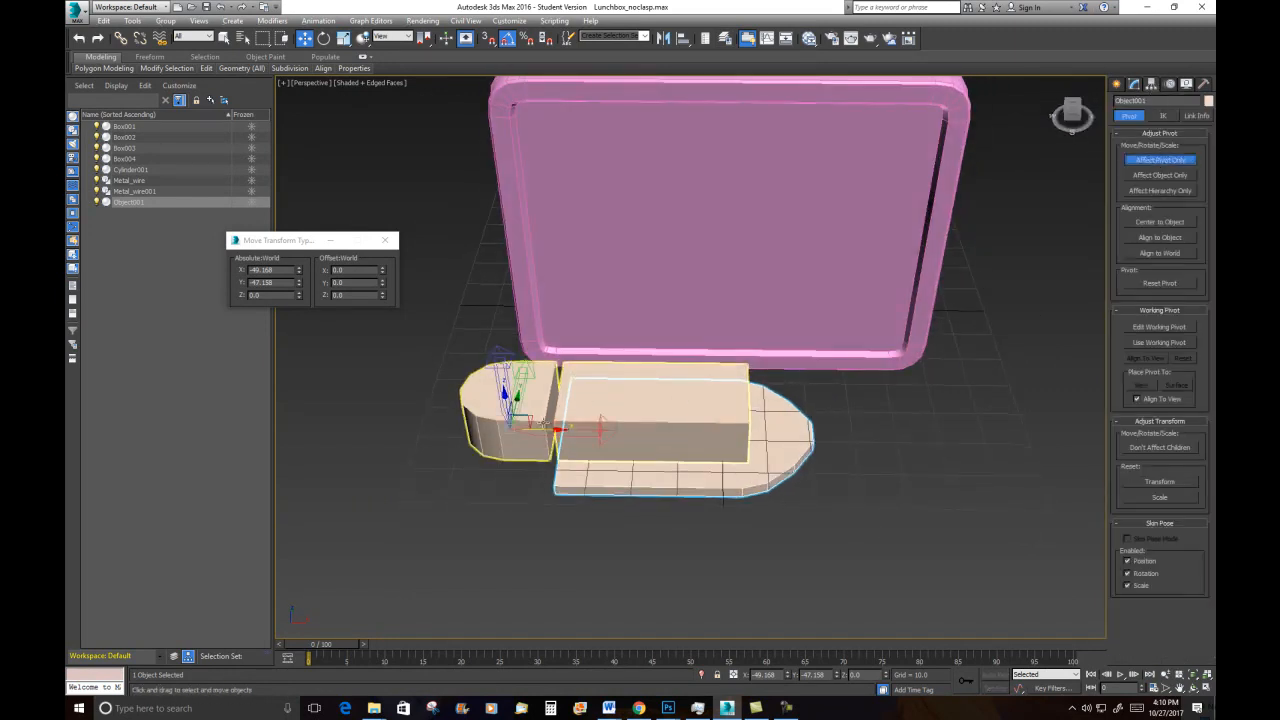
click(1152, 162)
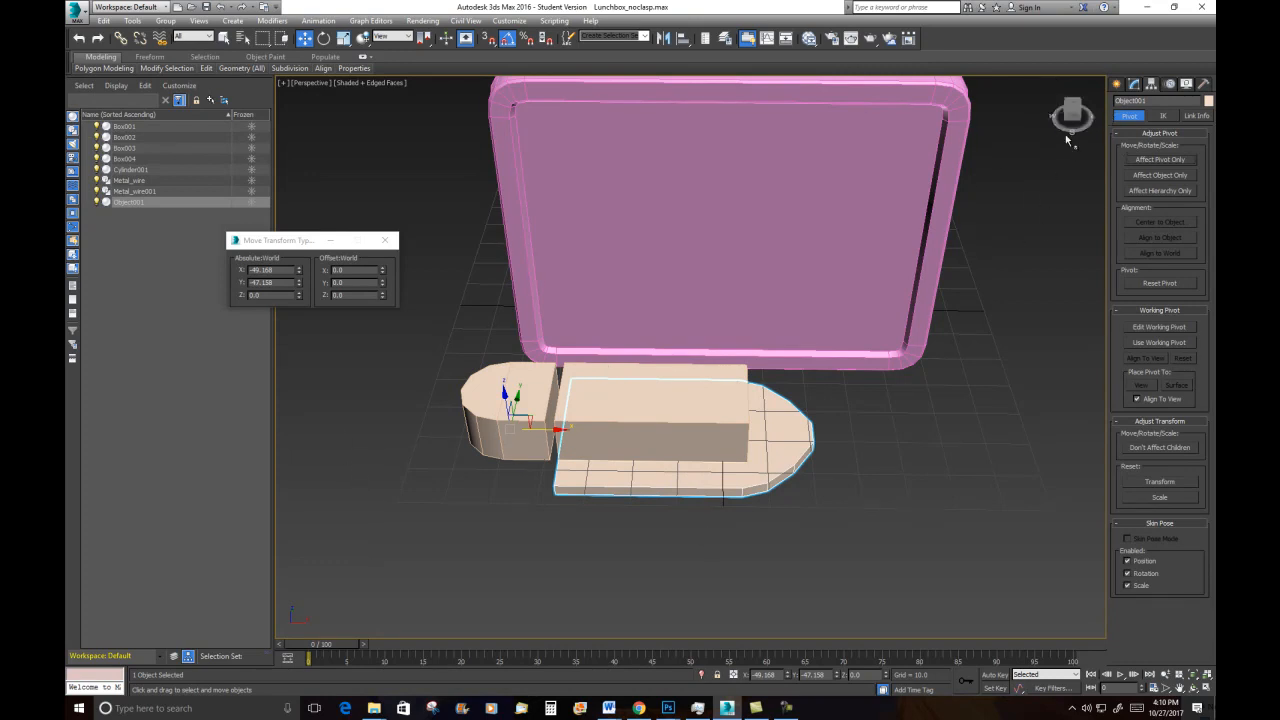
click(1134, 84)
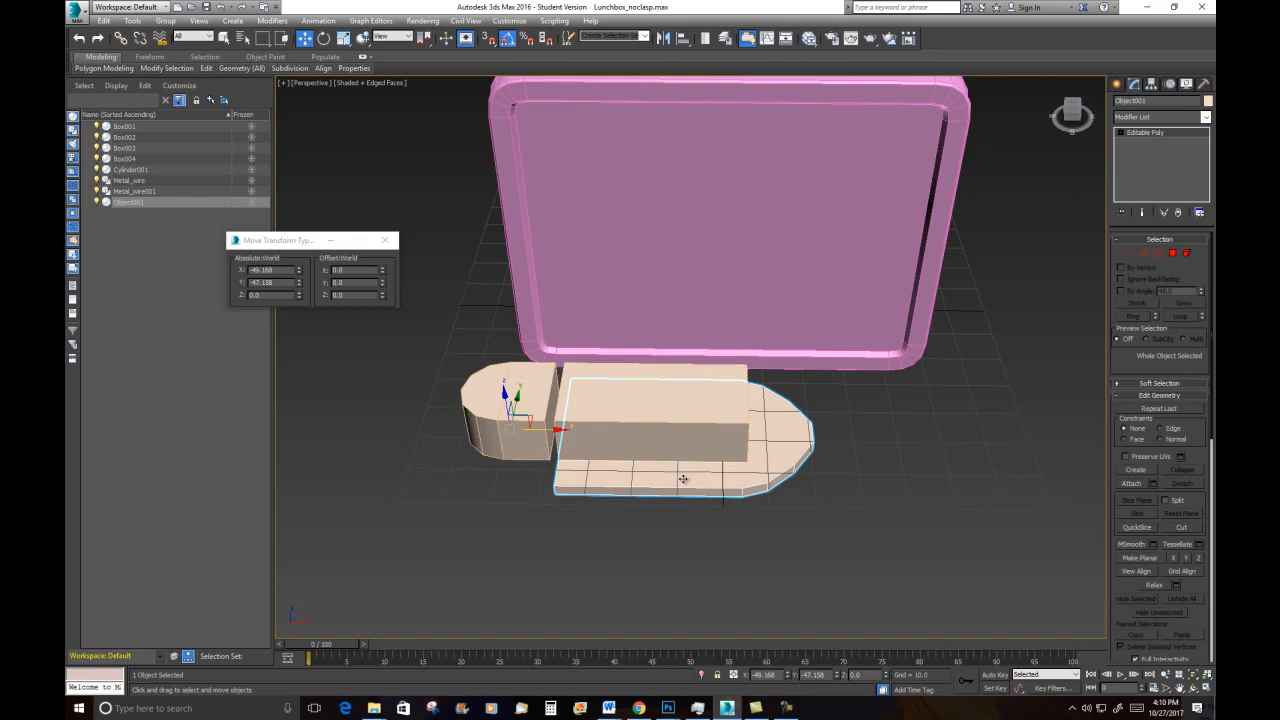
Mirror the base plate along X as a copy and slide it along X to about -26.8, beneath the rounded clasp piece
click(877, 473)
click(771, 458)
click(665, 38)
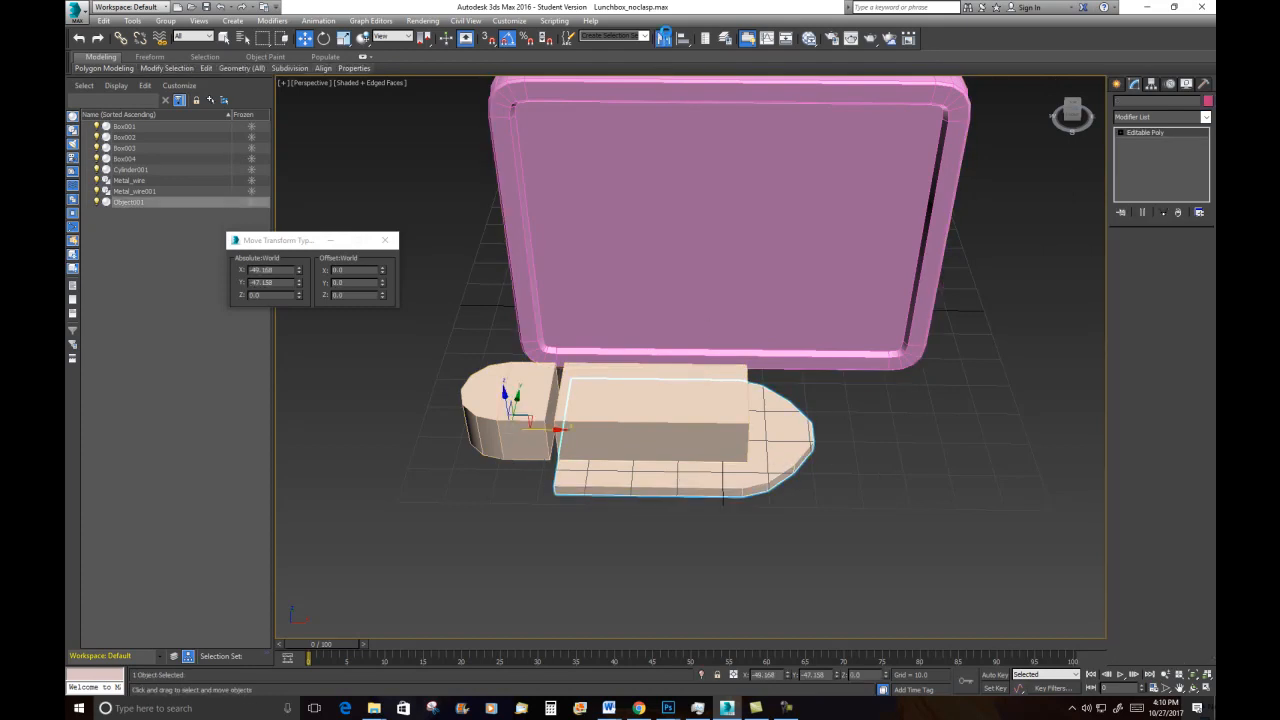
drag(630, 242, 924, 157)
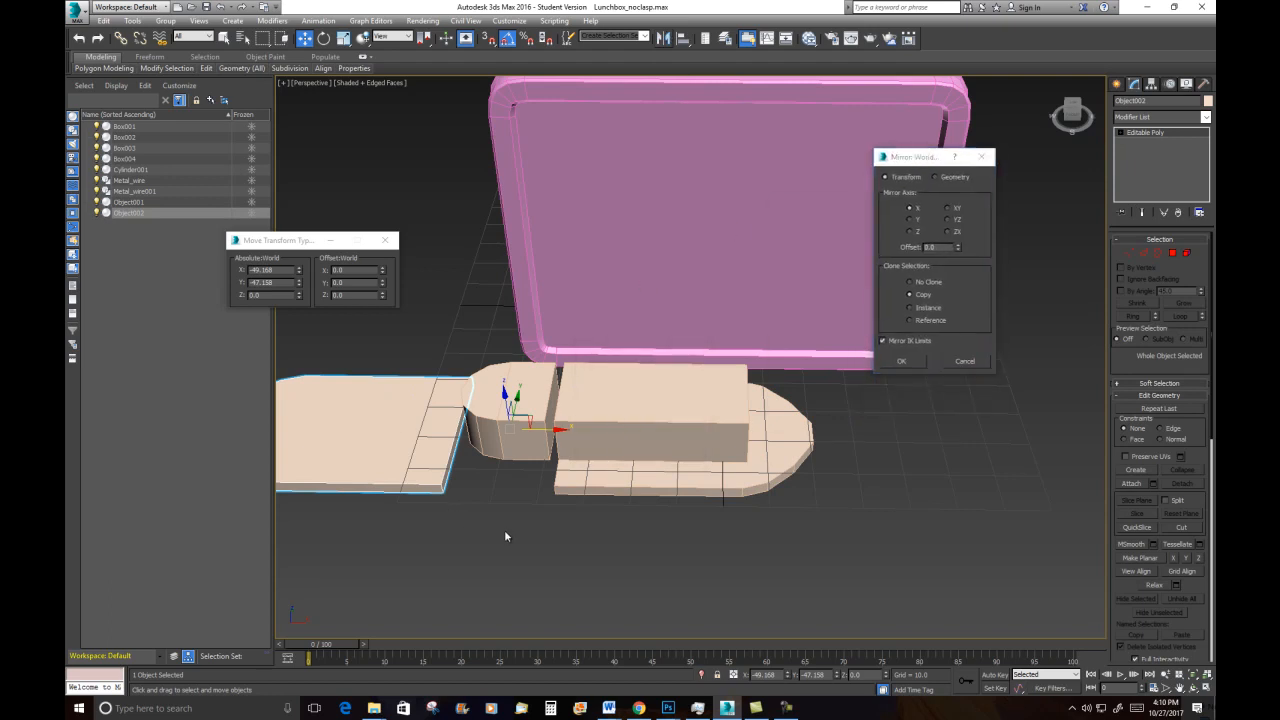
click(900, 364)
alt+middle_drag(692, 461, 854, 456)
drag(777, 424, 872, 432)
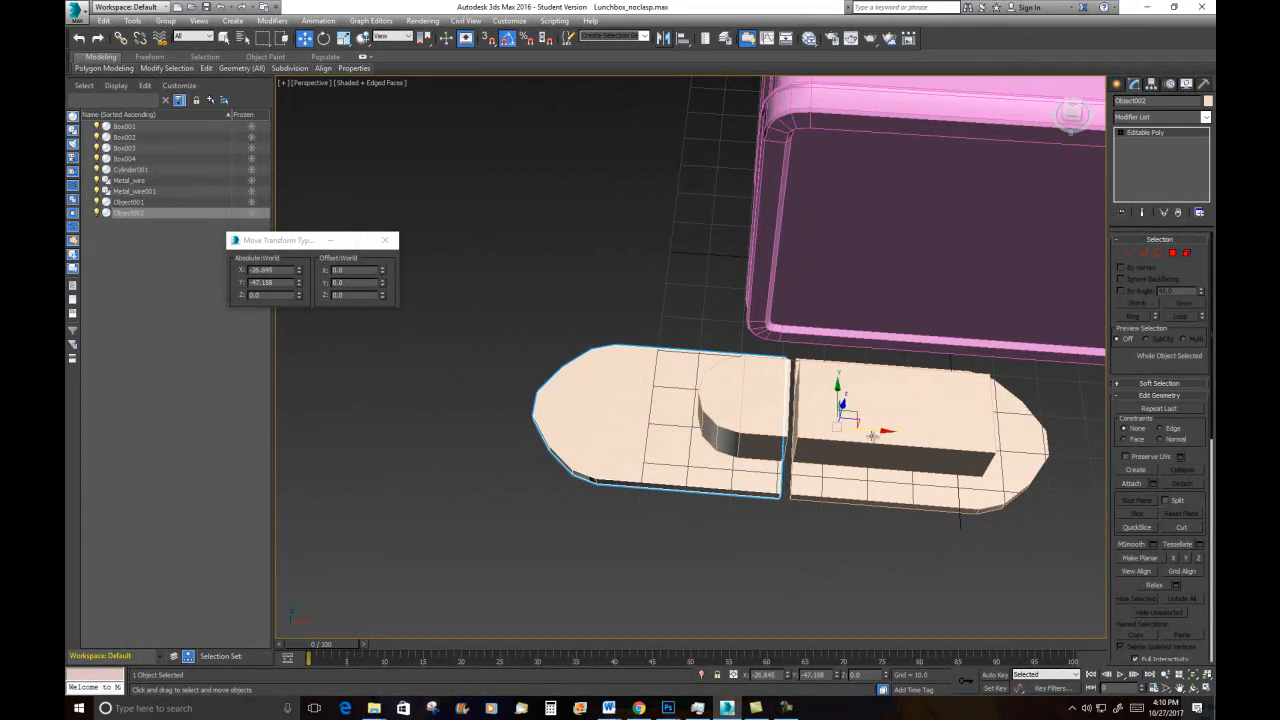
Shorten the mirrored plate by moving the 16 vertices of its rounded end along X to about -61.8
click(1130, 254)
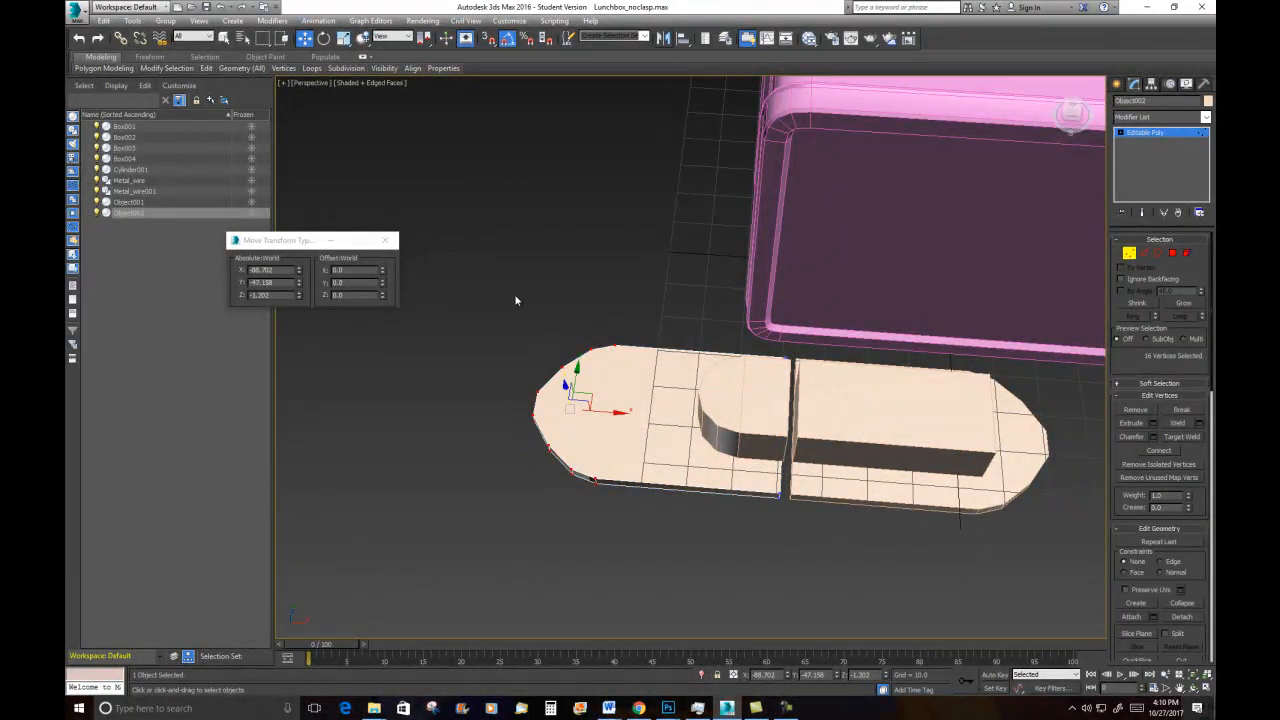
drag(607, 413, 722, 436)
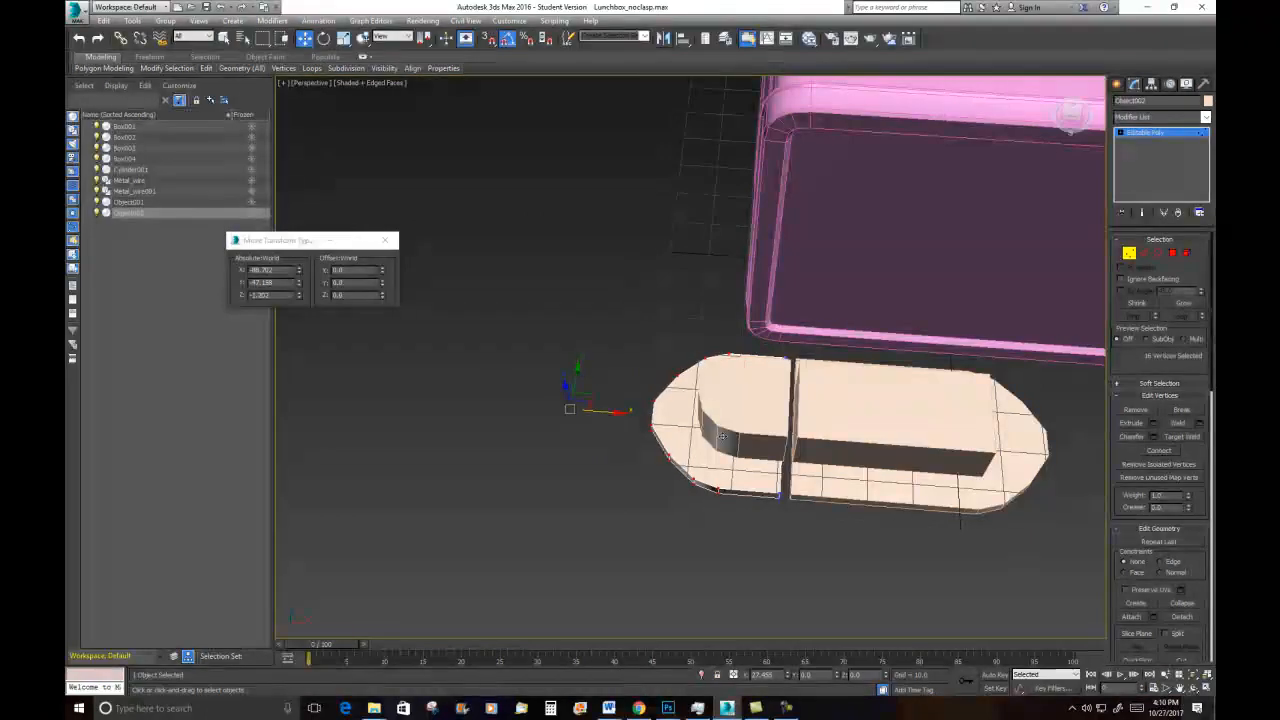
alt+middle_drag(757, 517, 748, 455)
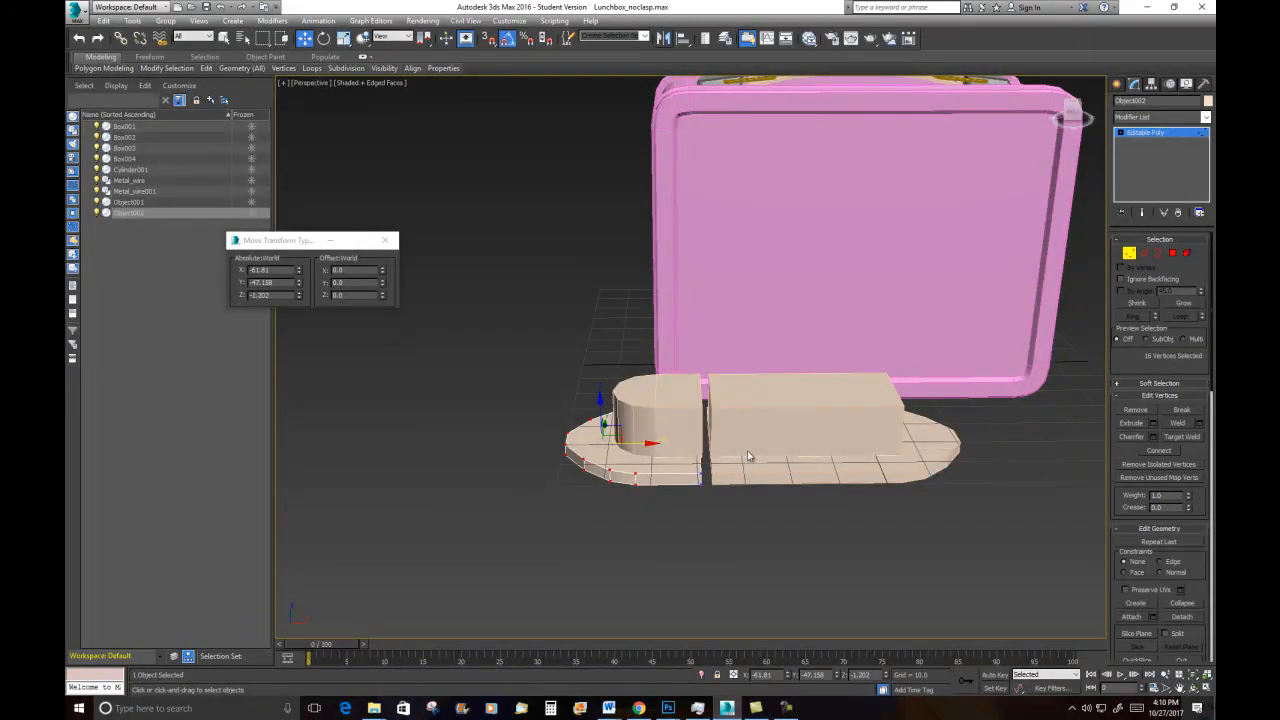
click(1127, 255)
click(948, 527)
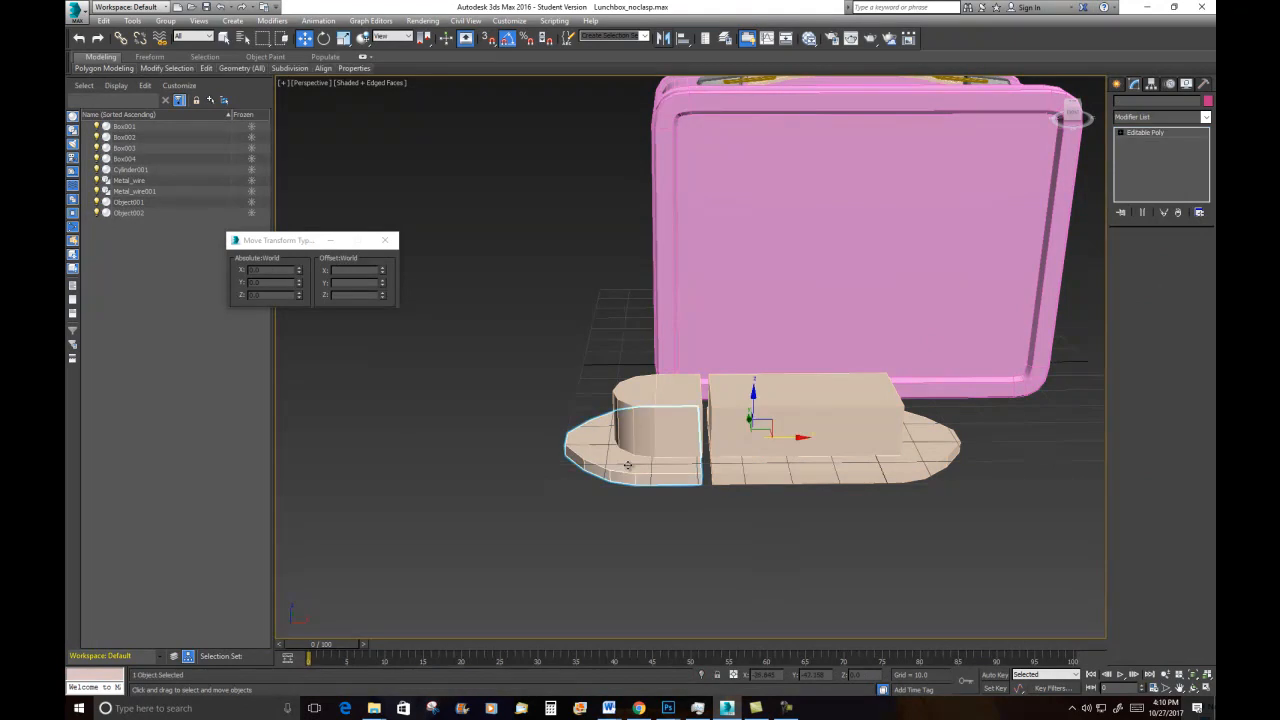
Clone the mirrored plate upward as one copy at about Z 4.4 and scale the copy down uniformly
click(617, 468)
drag(753, 400, 765, 385)
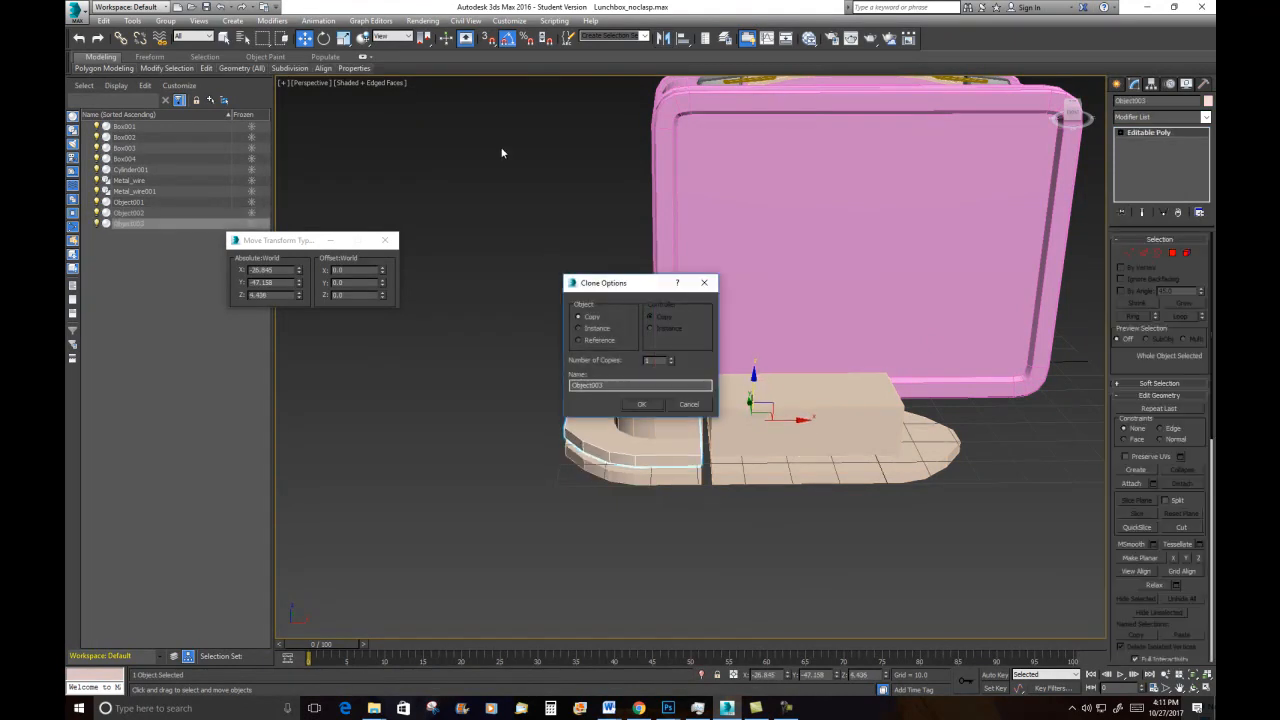
click(636, 401)
click(346, 39)
alt+middle_drag(744, 386, 746, 443)
drag(745, 428, 751, 437)
alt+middle_drag(817, 492, 808, 473)
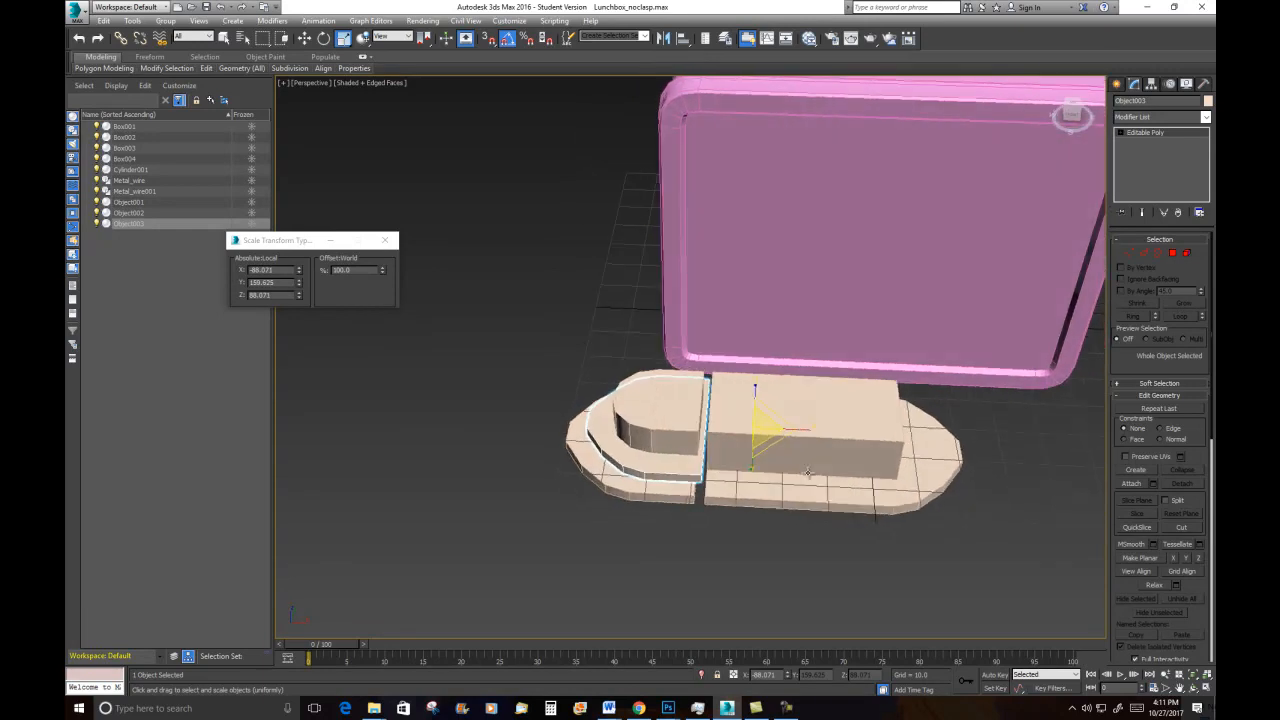
Lengthen the raised plate by moving the four vertices of its straight end along X to about -16.5
click(1129, 253)
alt+middle_drag(784, 544, 785, 520)
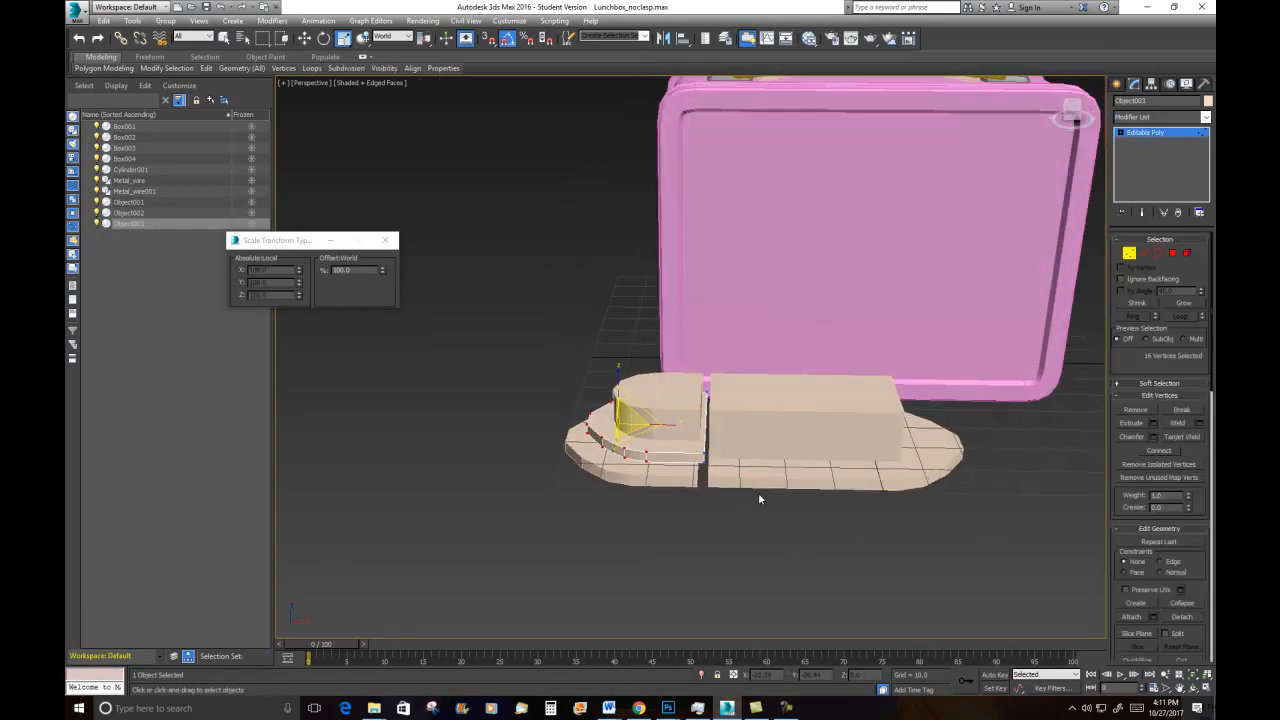
drag(739, 521, 740, 522)
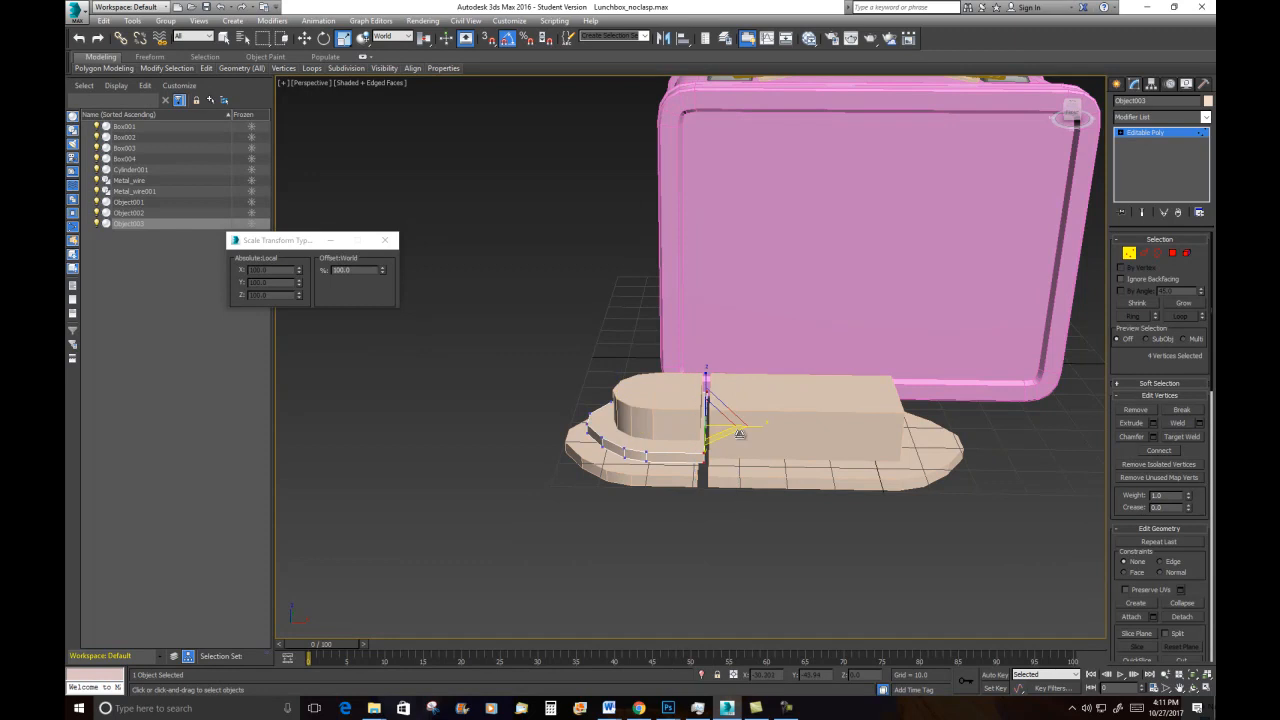
key(w)
drag(752, 426, 850, 431)
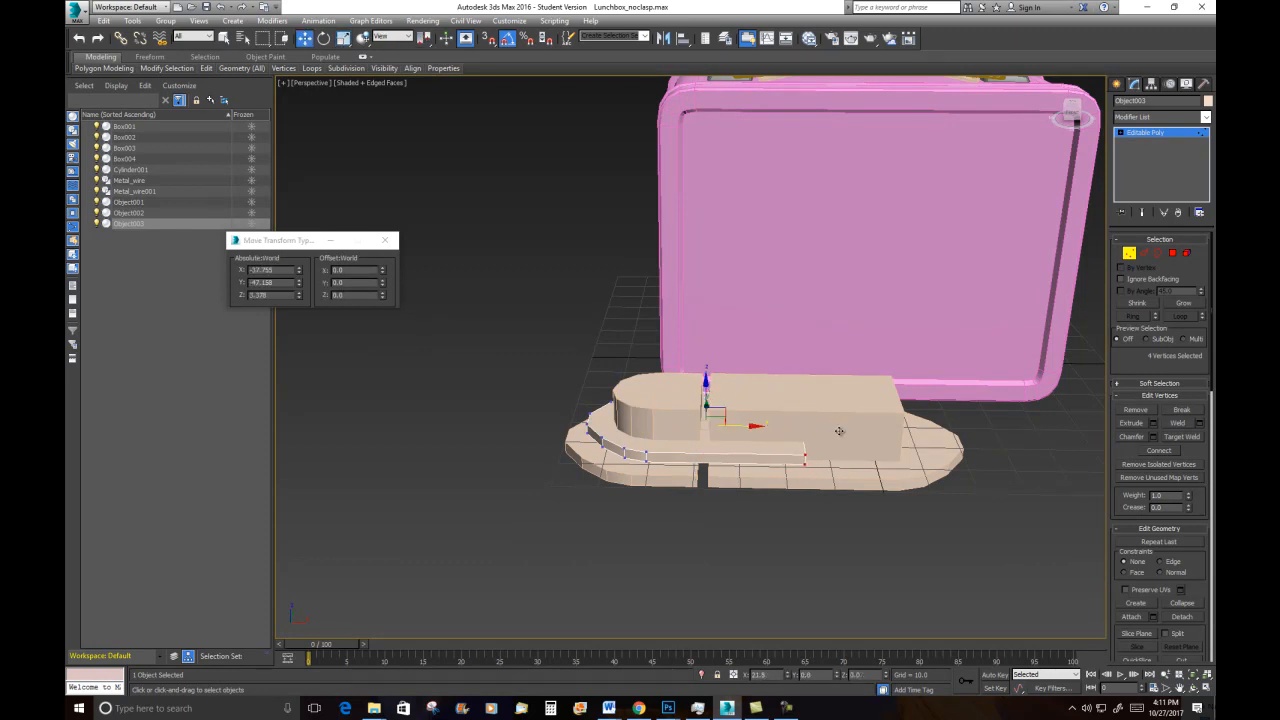
key(ctrl+z)
alt+middle_drag(756, 374, 758, 404)
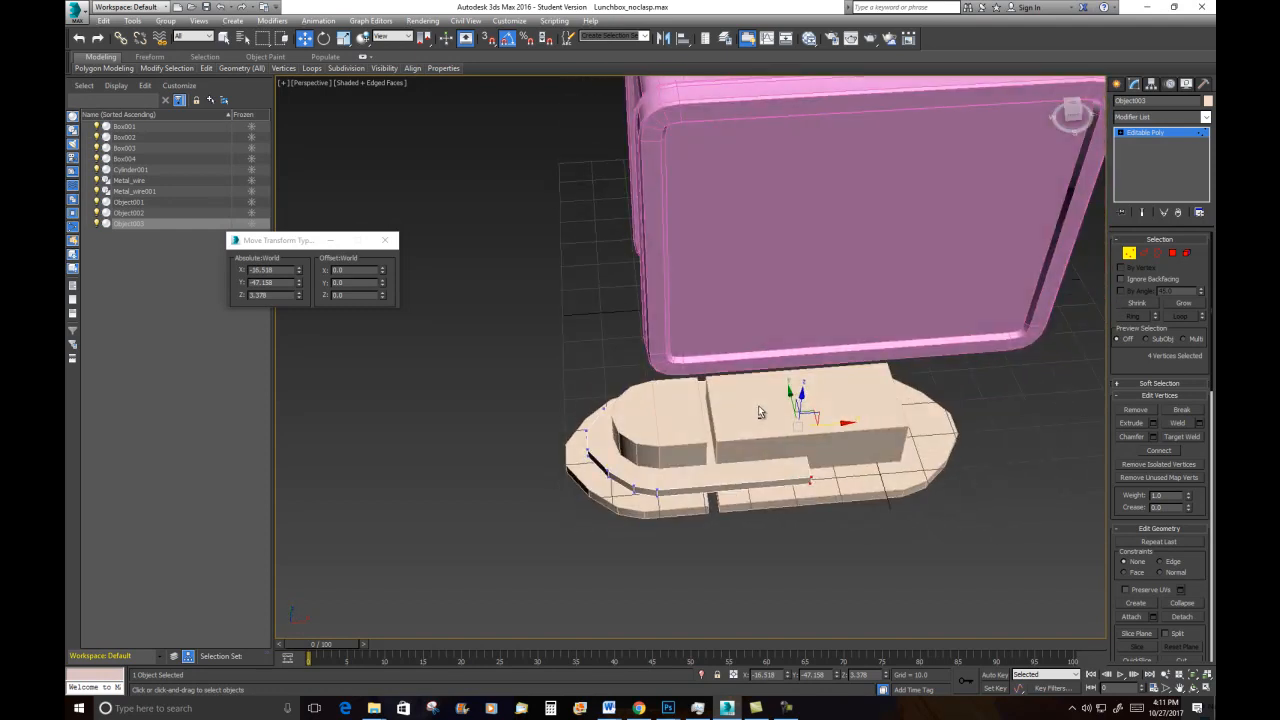
click(1131, 253)
click(1030, 540)
Hide every object except the raised plate
click(756, 473)
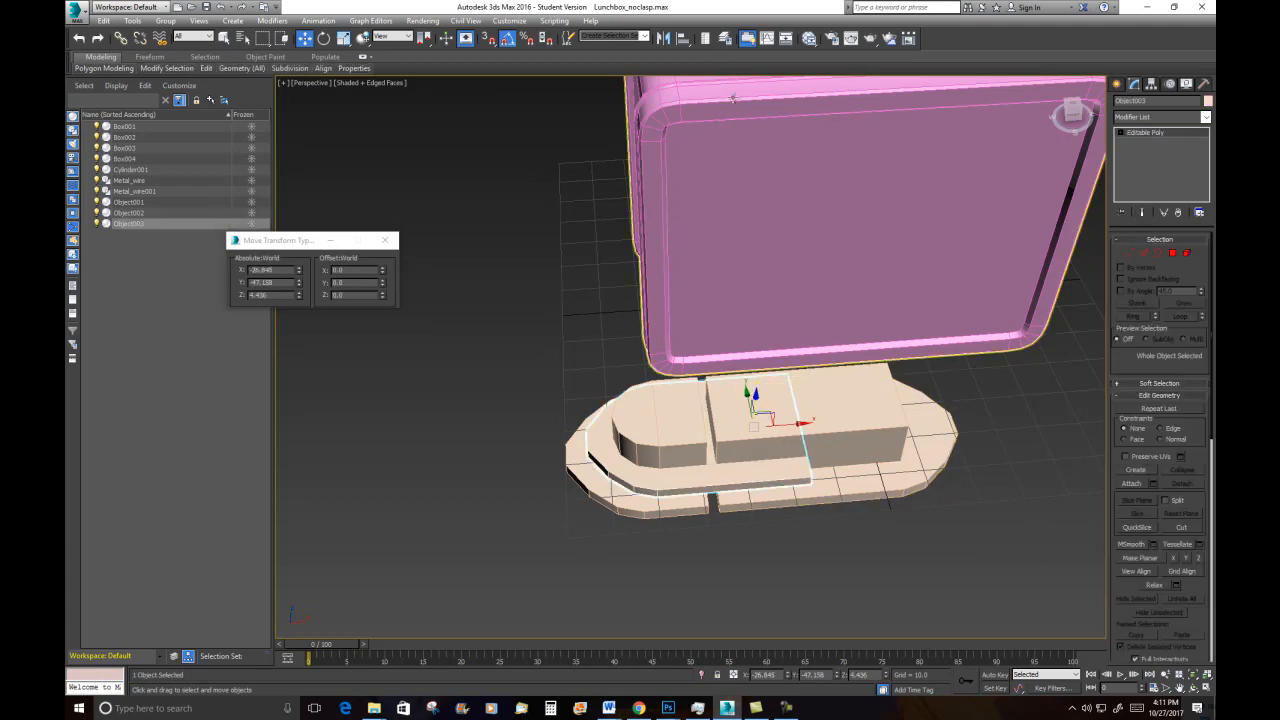
right_click(530, 243)
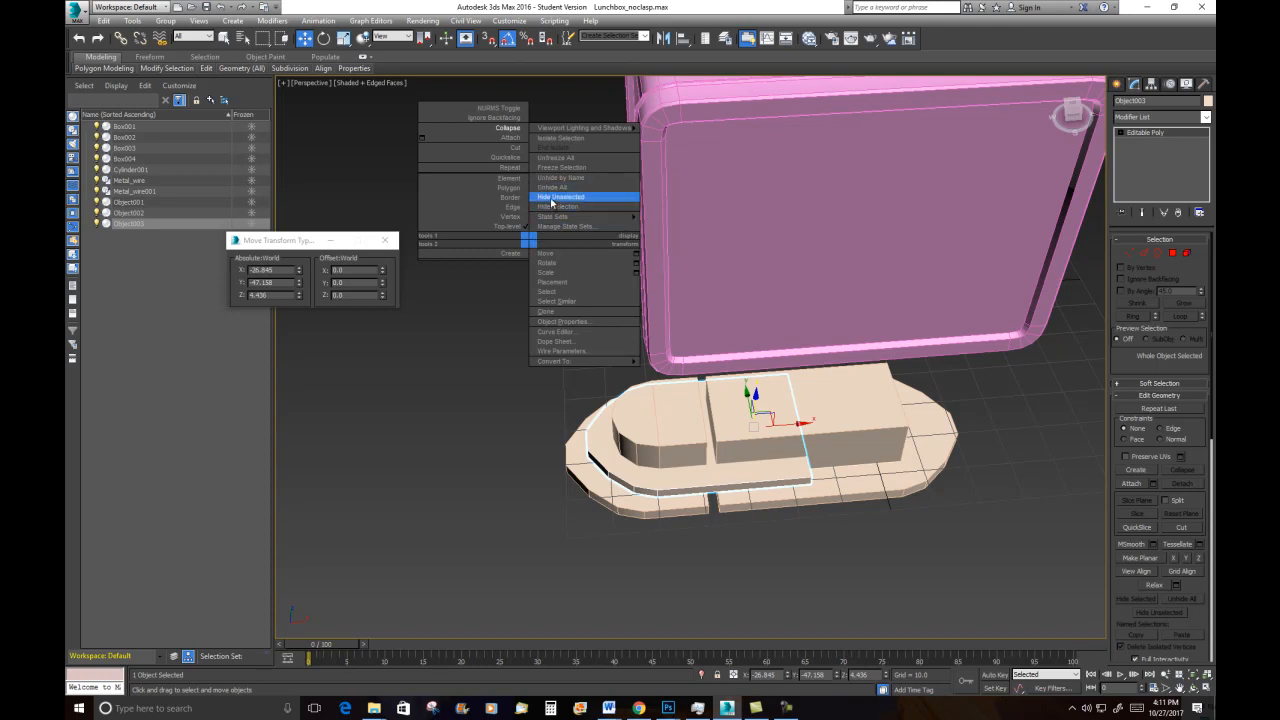
click(551, 197)
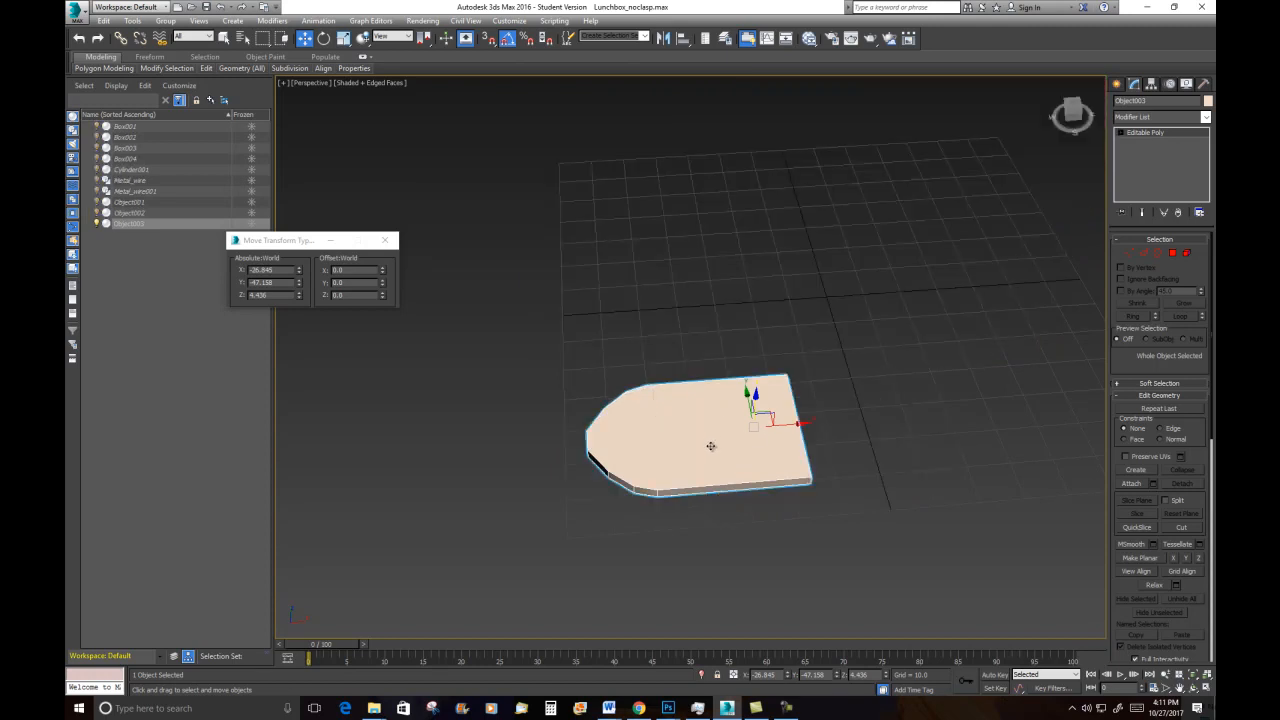
Inset the plate's top and bottom polygons together to form a rim along its outline
alt+middle_drag(726, 461, 723, 497)
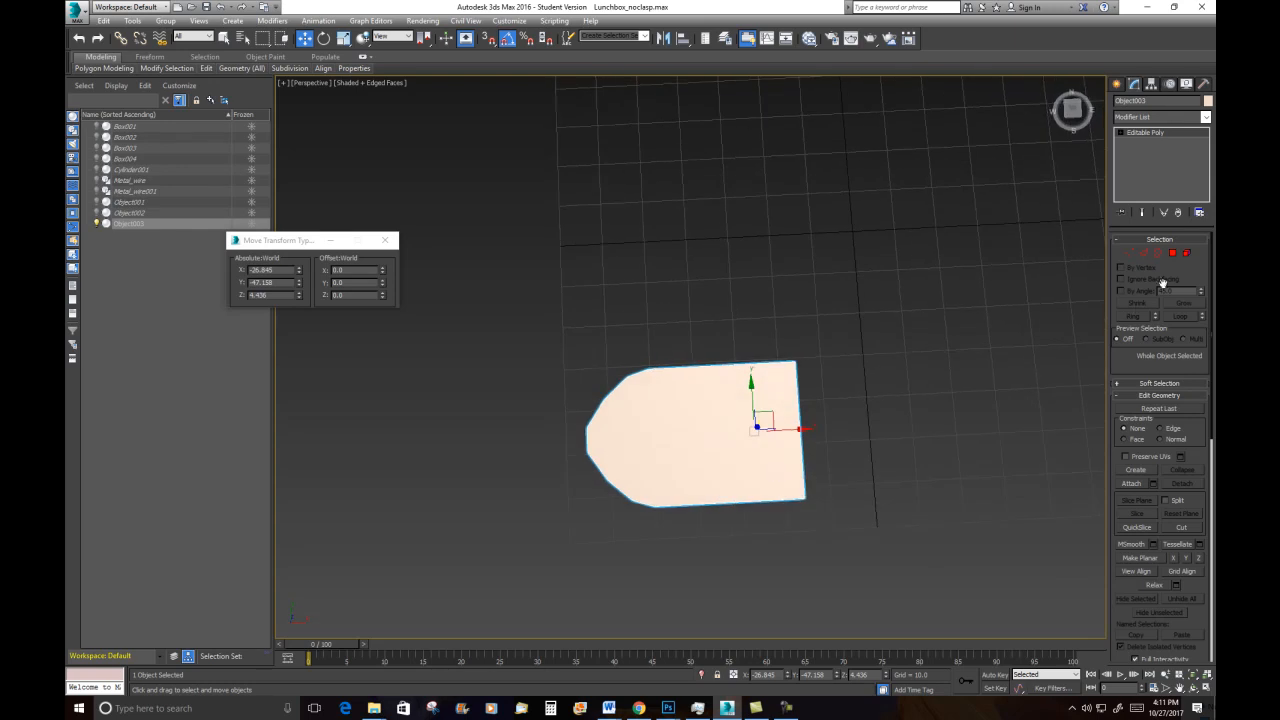
click(1173, 254)
click(681, 446)
alt+middle_drag(739, 543, 741, 422)
ctrl+click(754, 441)
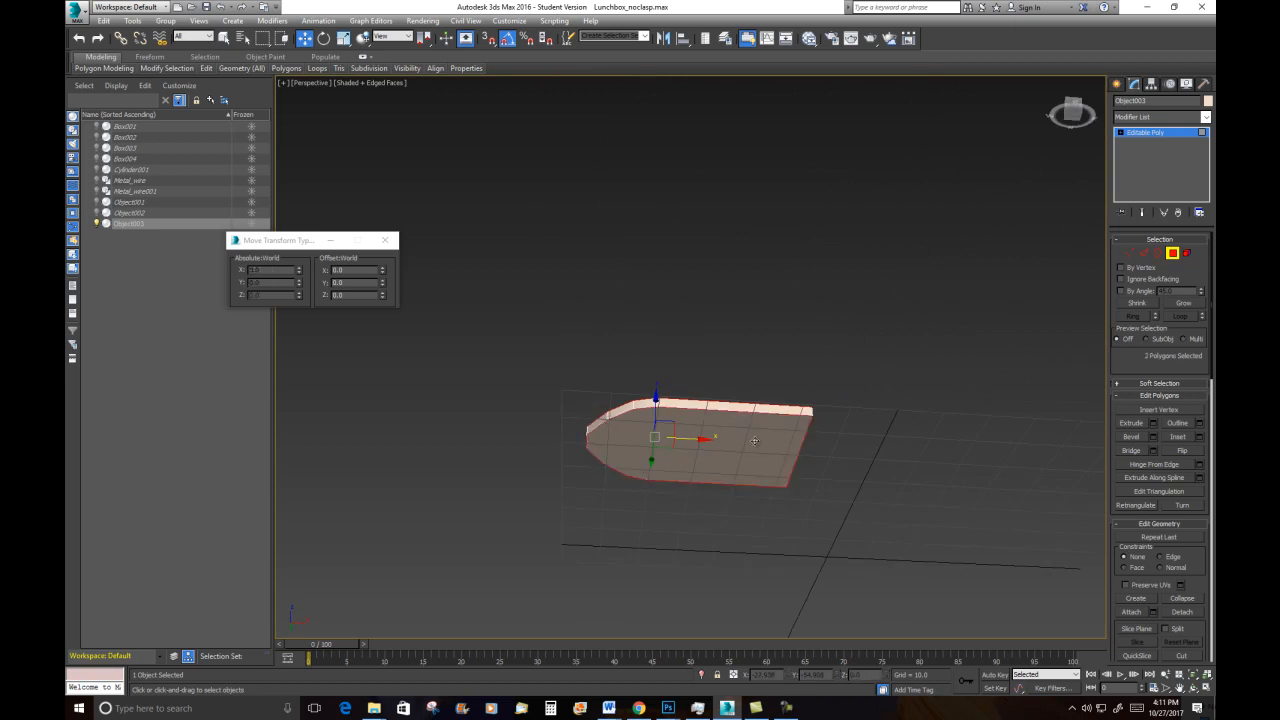
right_click(886, 344)
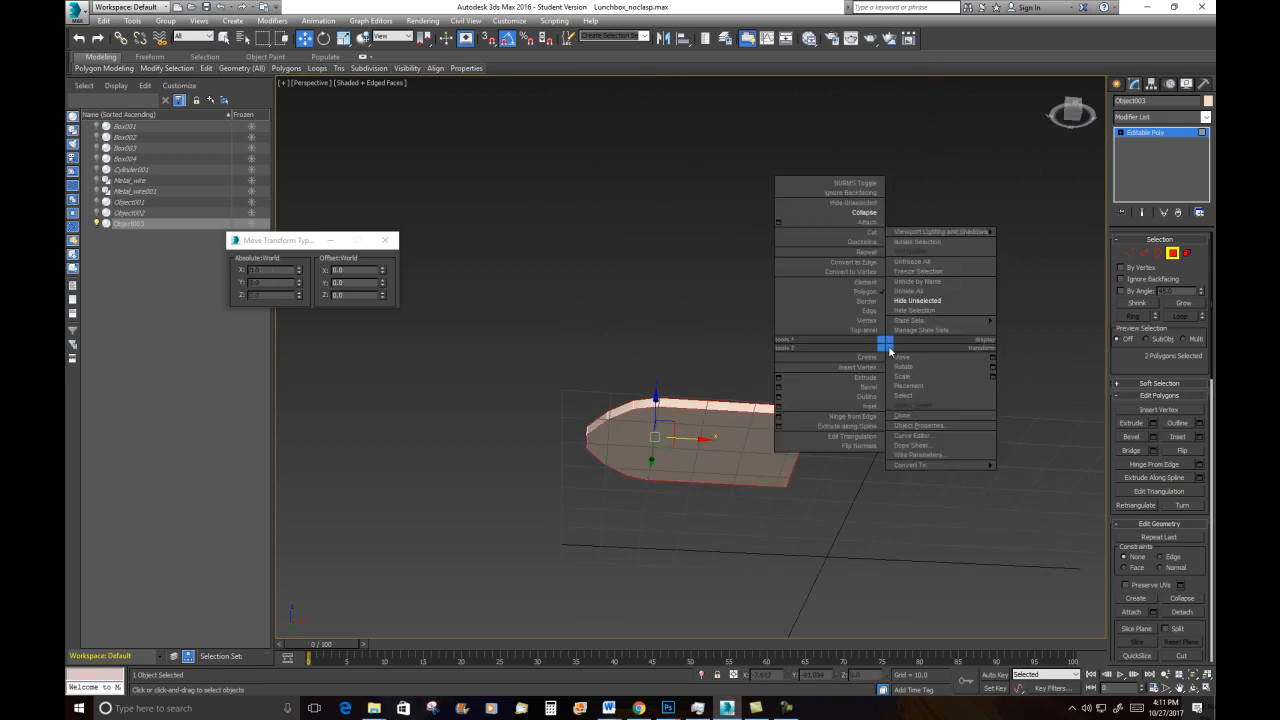
click(870, 406)
drag(742, 436, 742, 424)
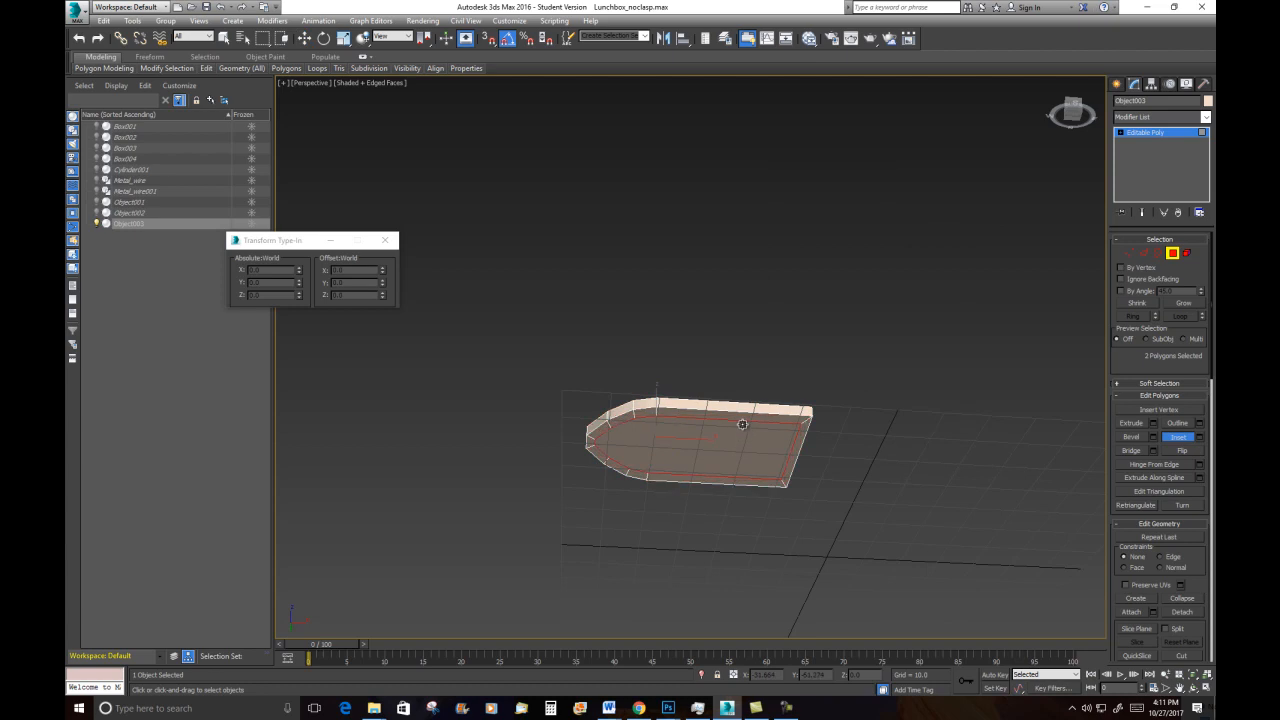
drag(742, 424, 742, 419)
Bridge the two inset polygons to cut an opening through the plate
alt+middle_drag(744, 495, 740, 411)
middle_drag(722, 469, 681, 350)
scroll(802, 402, up, 5)
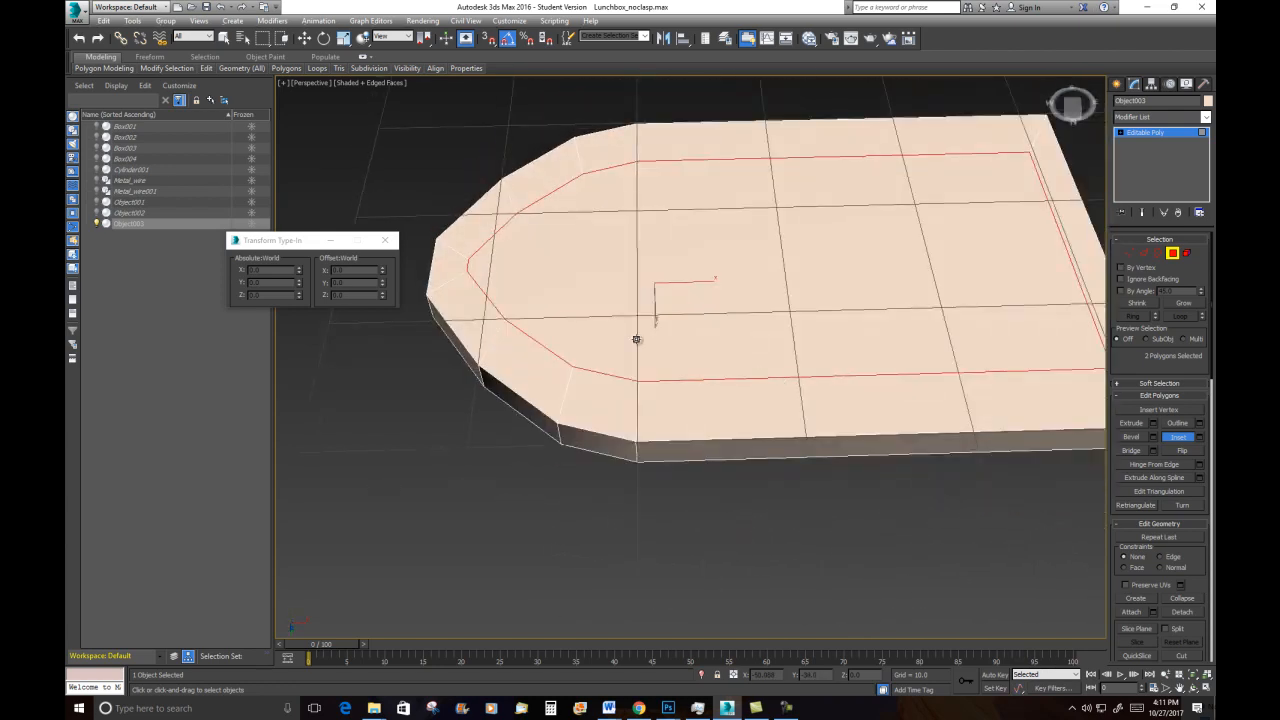
alt+middle_drag(890, 310, 889, 420)
scroll(787, 412, down, 3)
alt+middle_drag(787, 412, 873, 373)
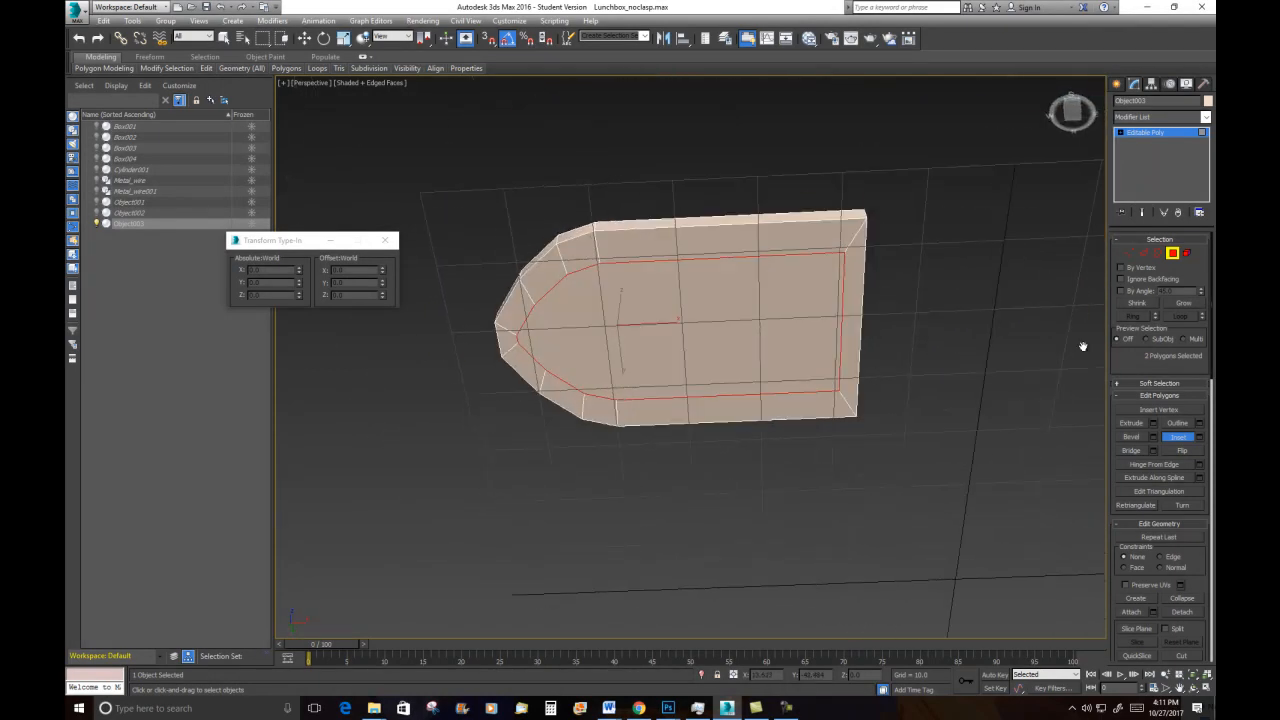
click(1180, 440)
alt+middle_drag(820, 310, 888, 507)
click(1131, 452)
Move the four inner vertices at the opening's straight end along X to about -21.1, widening the rim there
click(1129, 251)
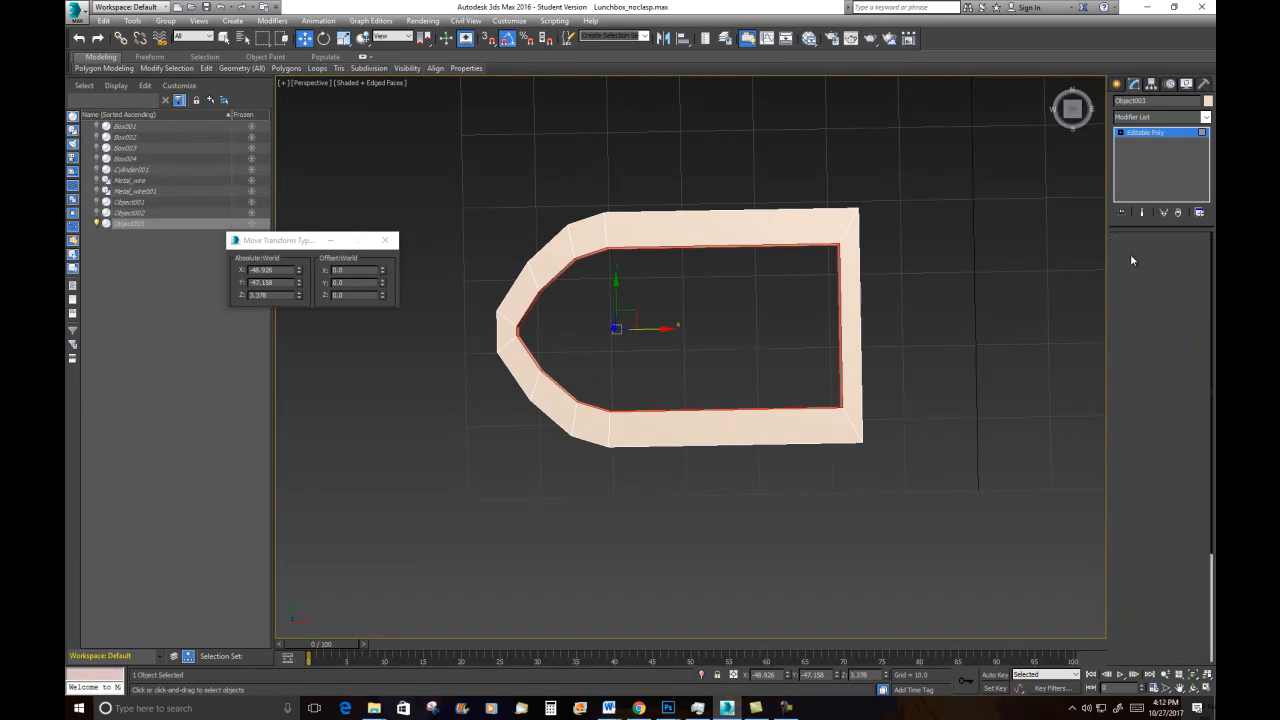
drag(826, 250, 862, 442)
drag(872, 324, 855, 323)
Spread the four inner vertices at the rounded tip apart along Y and move them inward along X to about -60.7
mouse_move(600, 347)
alt+middle_down()
mouse_move(656, 348)
mouse_move(616, 344)
alt+middle_up()
middle_drag(510, 354, 609, 321)
scroll(743, 343, up, 3)
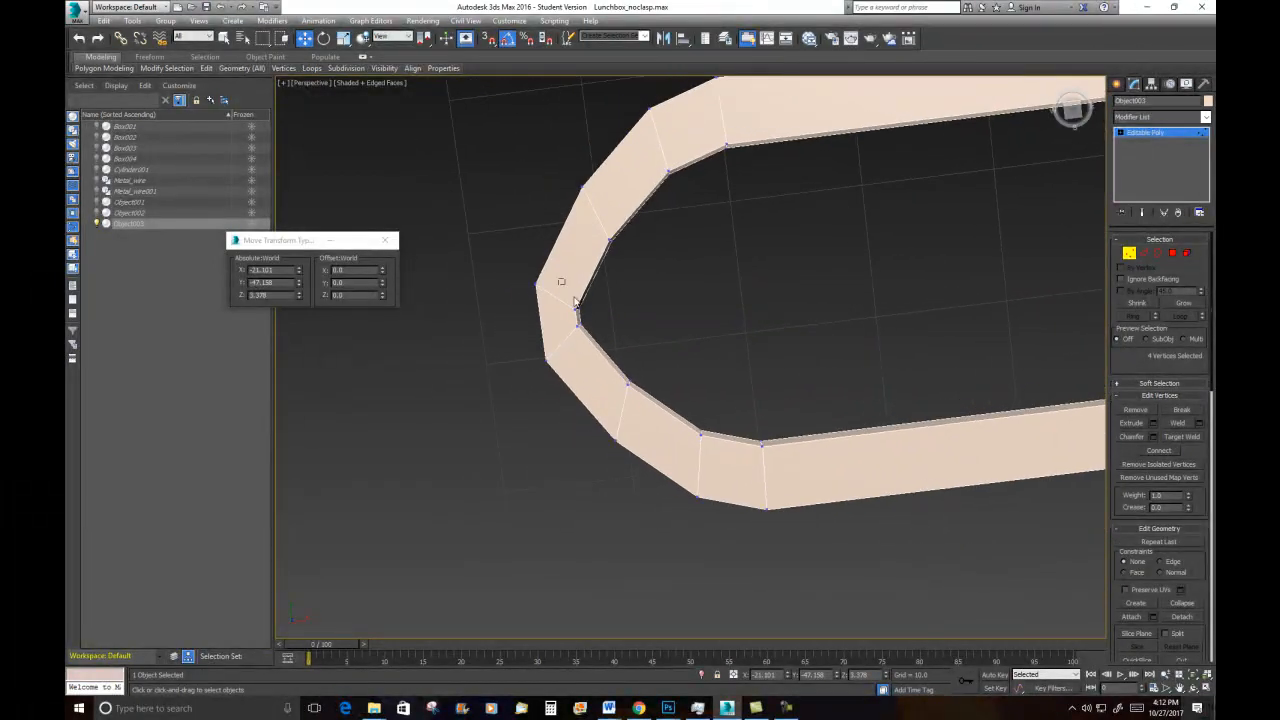
drag(603, 353, 605, 351)
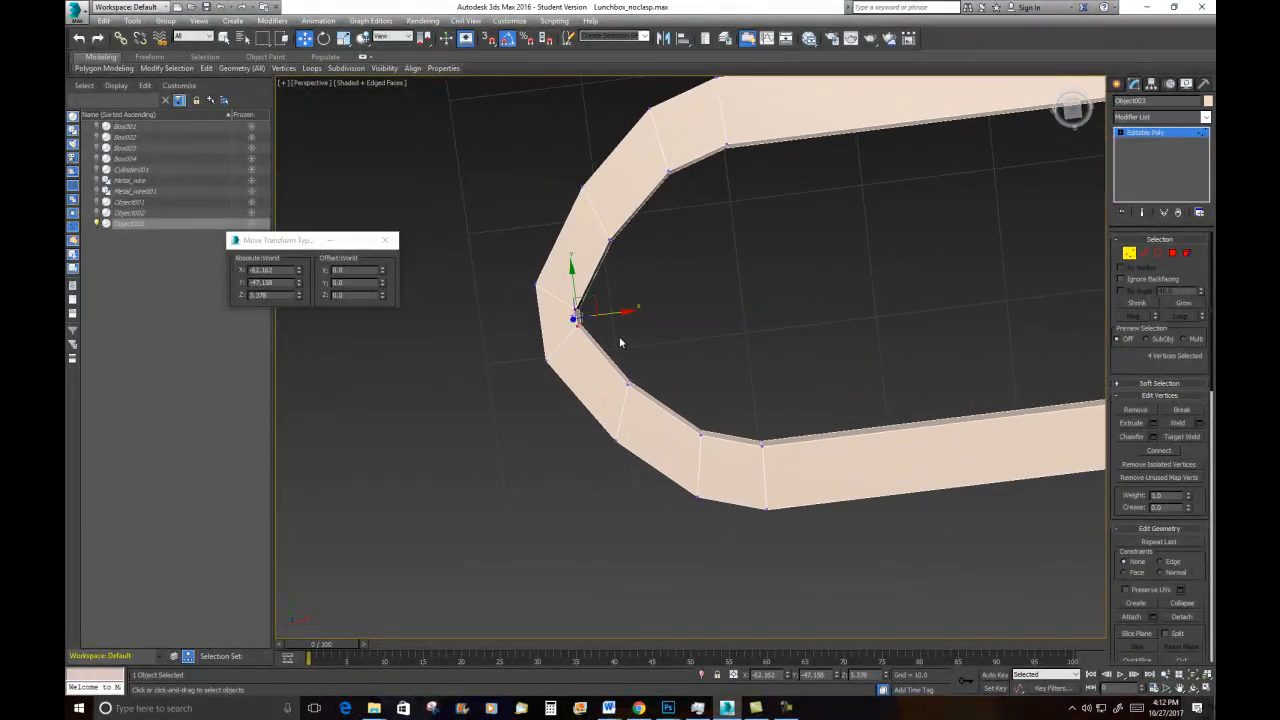
click(343, 38)
drag(573, 264, 562, 147)
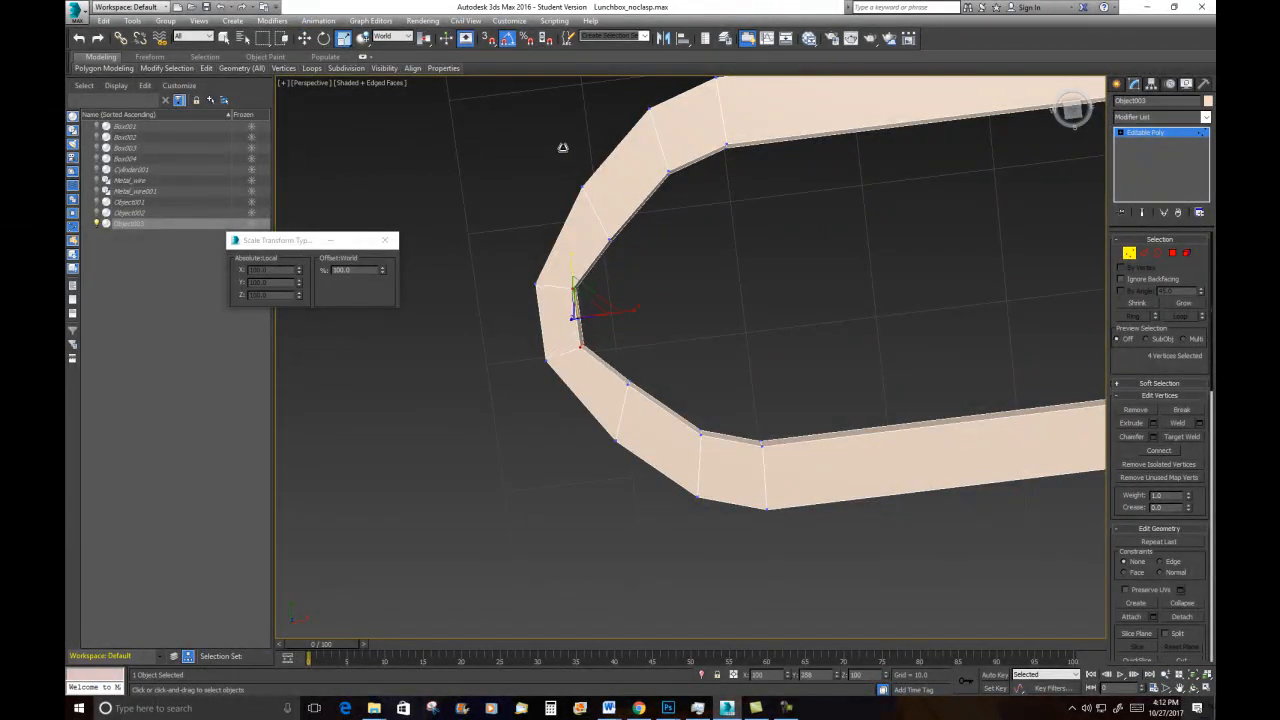
key(w)
drag(610, 312, 632, 309)
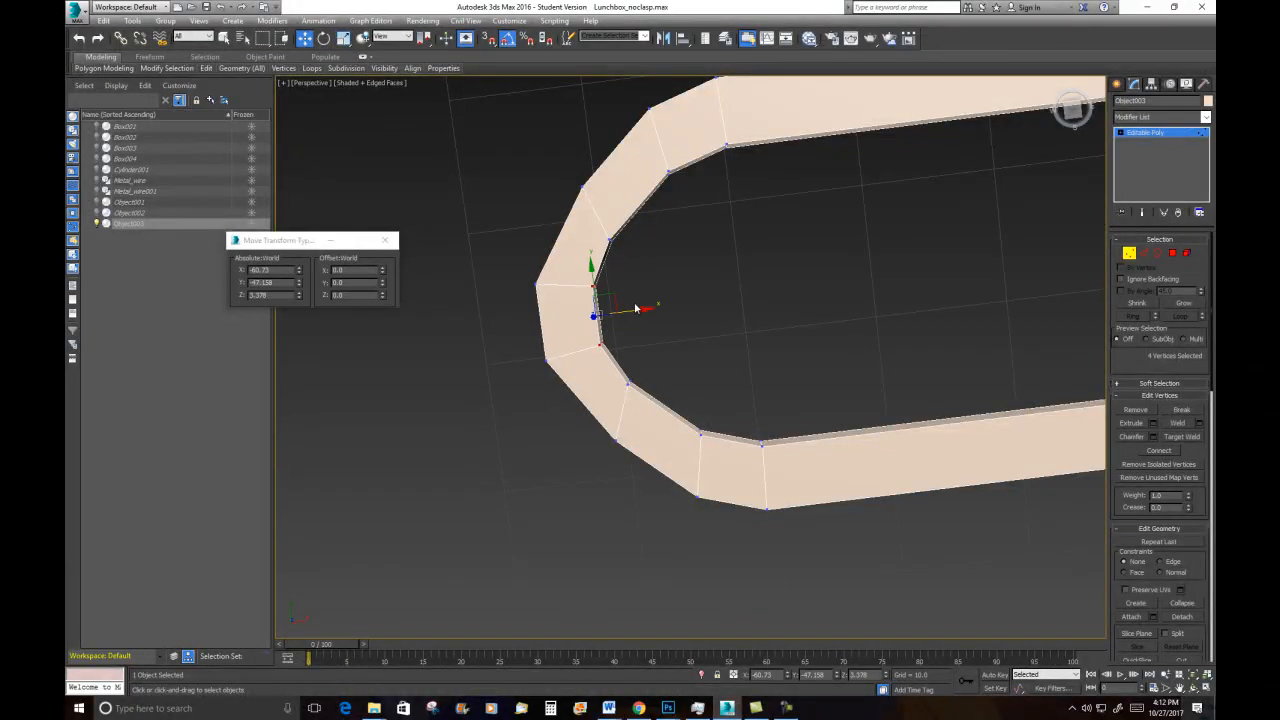
Spread the next four inner vertices around the rounded tip apart along Y and move them along X to about -58.6
drag(589, 226, 628, 264)
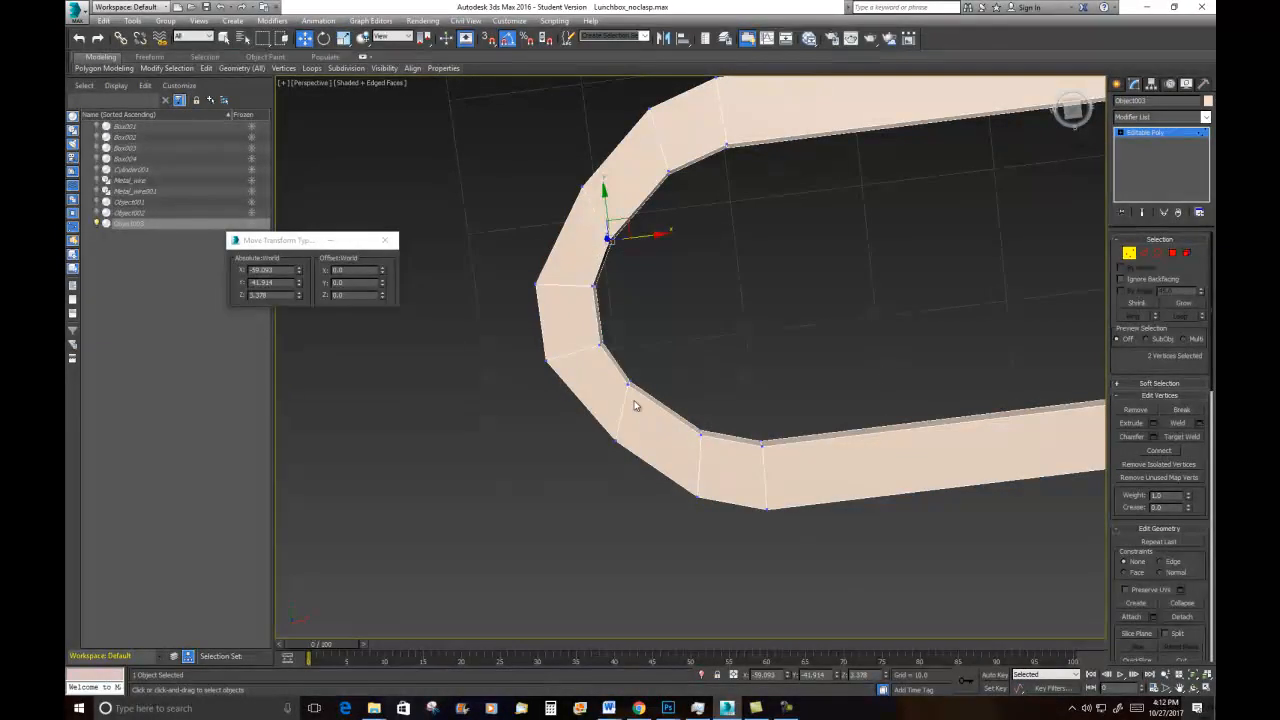
ctrl+drag(622, 397, 622, 396)
click(343, 38)
mouse_move(620, 288)
mouse_down()
mouse_move(614, 248)
mouse_move(617, 261)
mouse_up()
key(w)
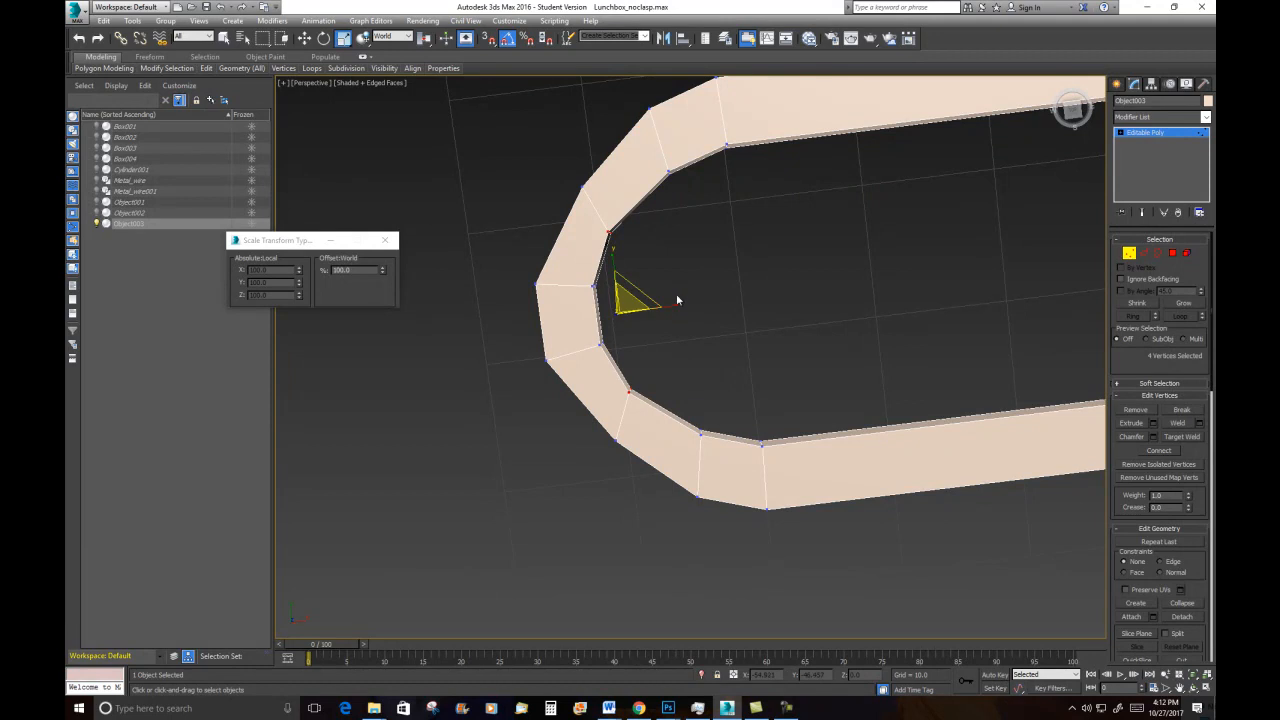
drag(647, 306, 652, 305)
Finish the vertex editing on the loop frame and unhide all objects in the scene
scroll(612, 346, down, 5)
alt+middle_drag(706, 371, 770, 280)
click(1074, 317)
click(1129, 254)
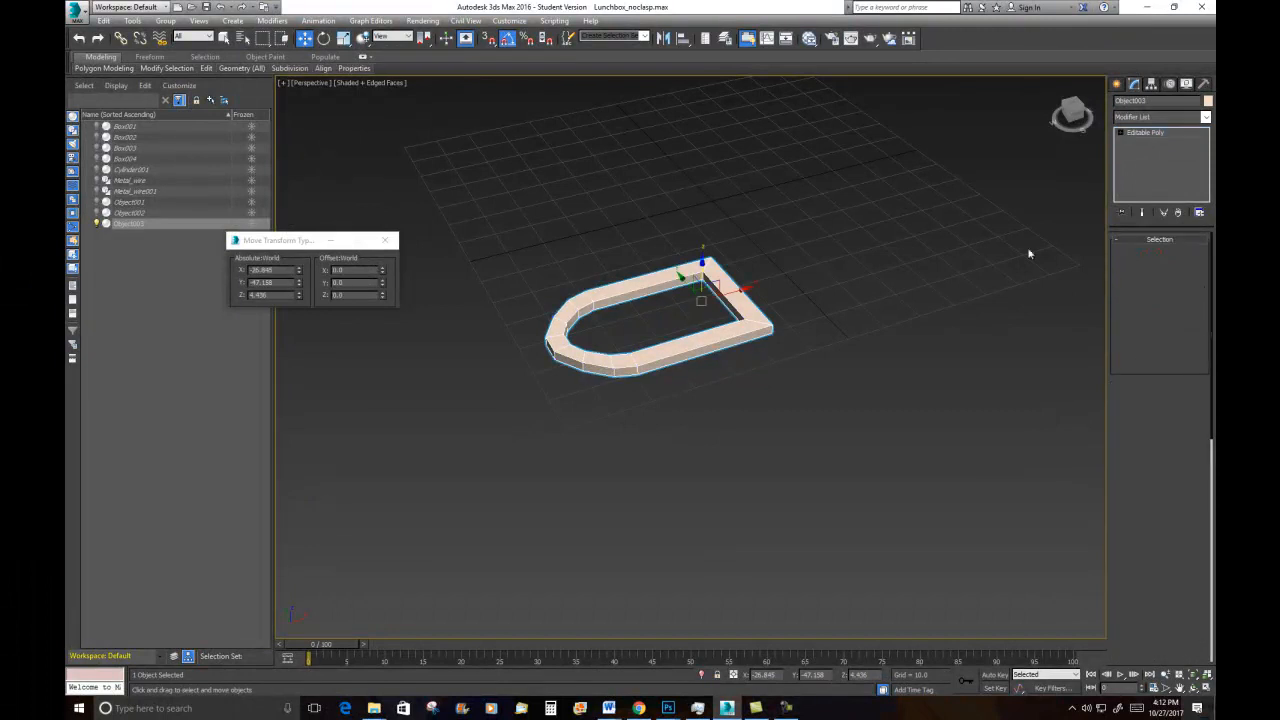
right_click(879, 173)
click(899, 119)
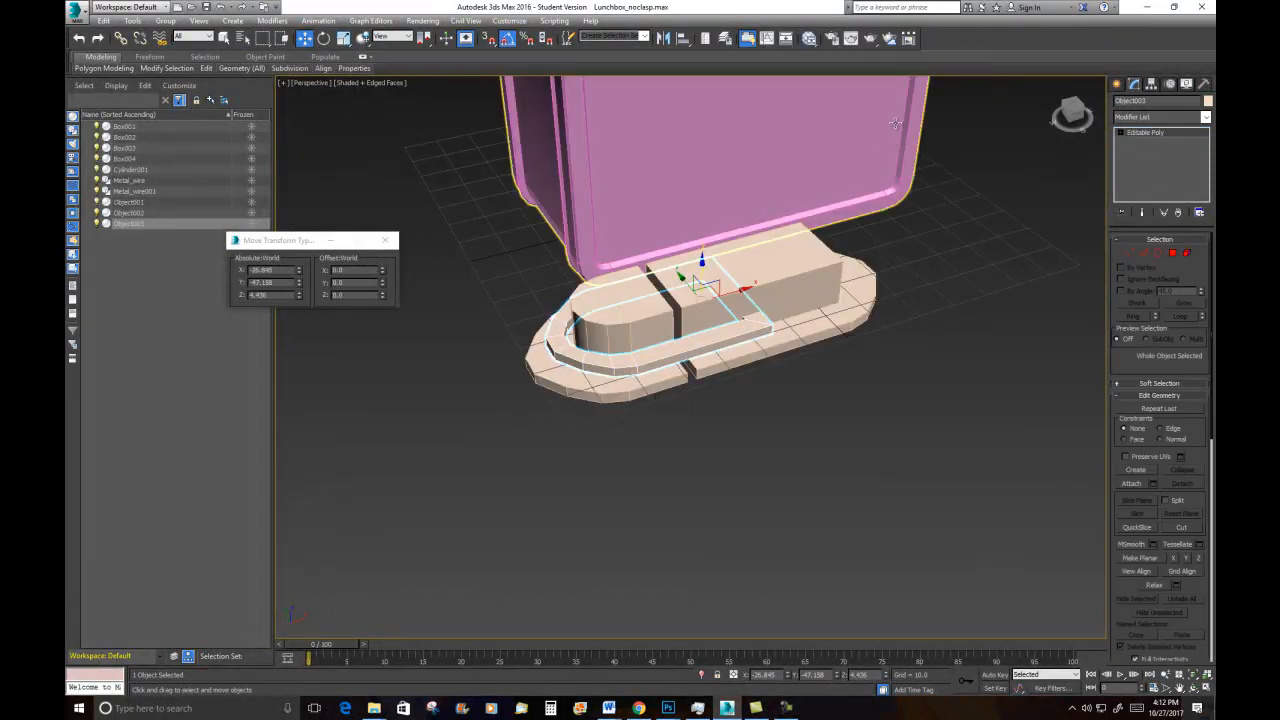
Move the four inner vertices at the loop frame's rounded tip along X toward the rounded block
alt+middle_drag(795, 356, 914, 446)
scroll(914, 446, up, 5)
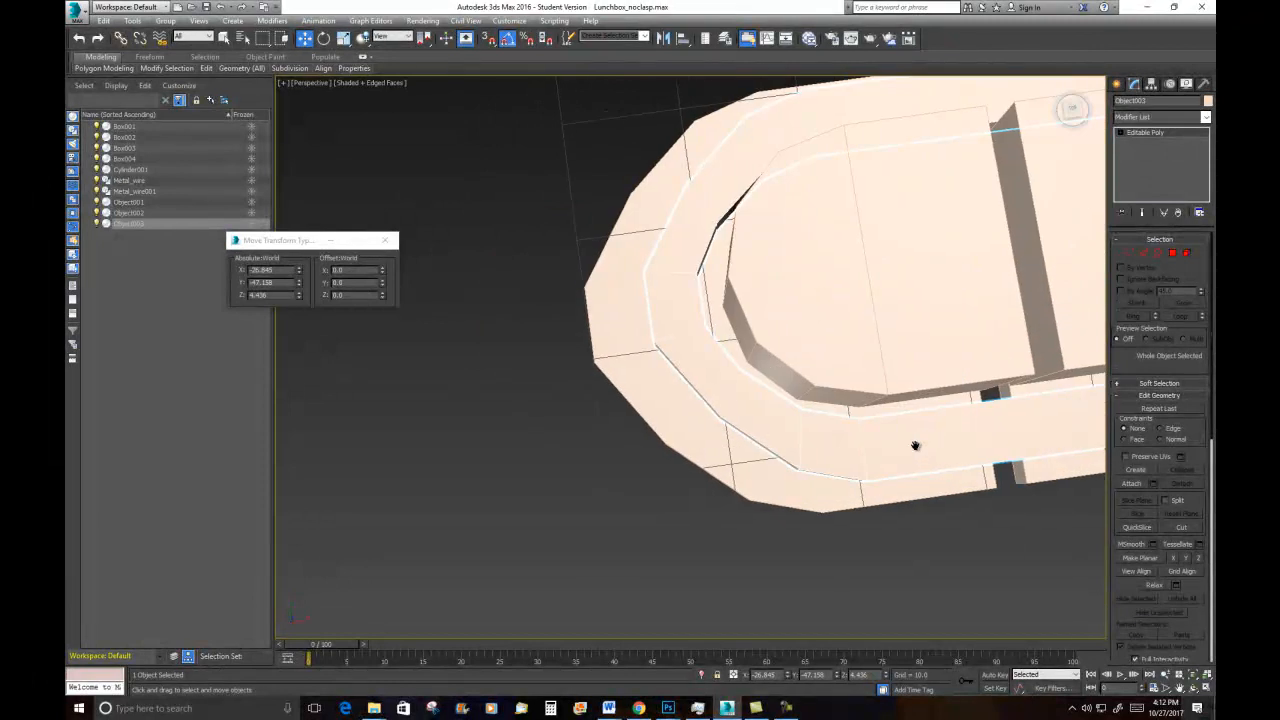
click(1129, 253)
drag(677, 253, 731, 357)
alt+middle_drag(818, 352, 818, 334)
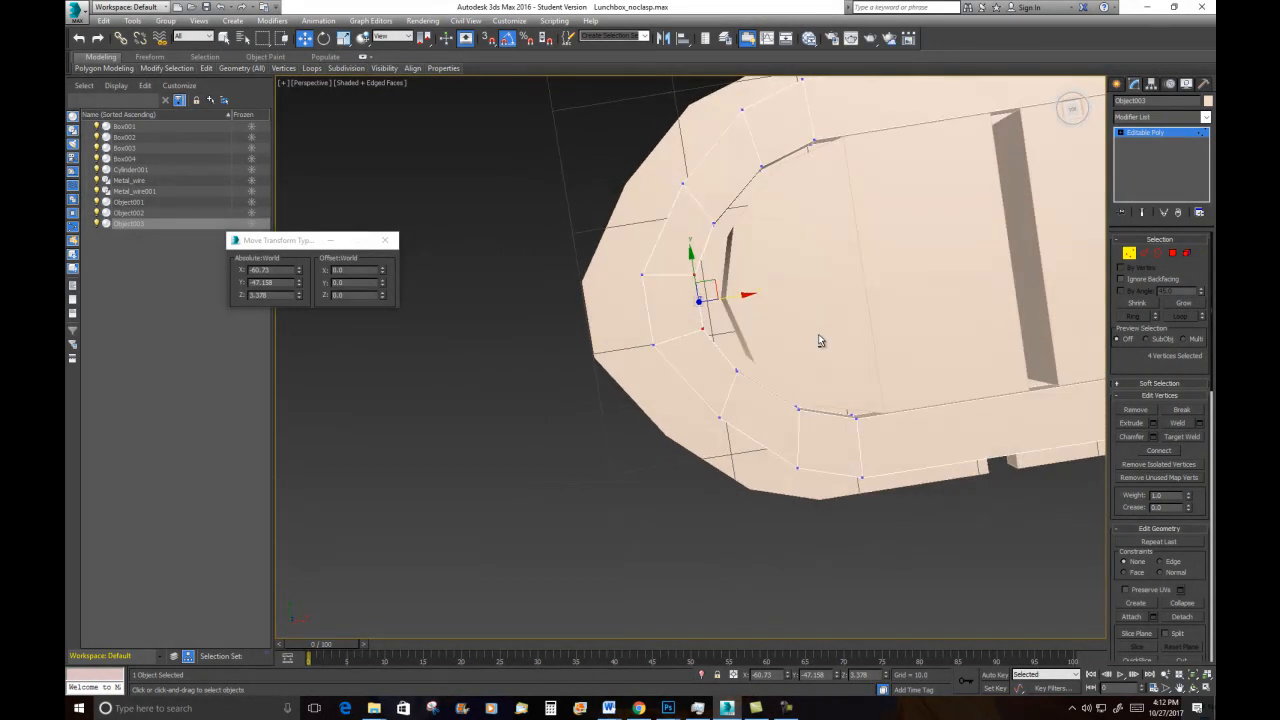
drag(736, 297, 748, 294)
Move the four inner vertices beside the frame's tip along X to about -57.7 and finish the vertex editing
drag(695, 204, 734, 243)
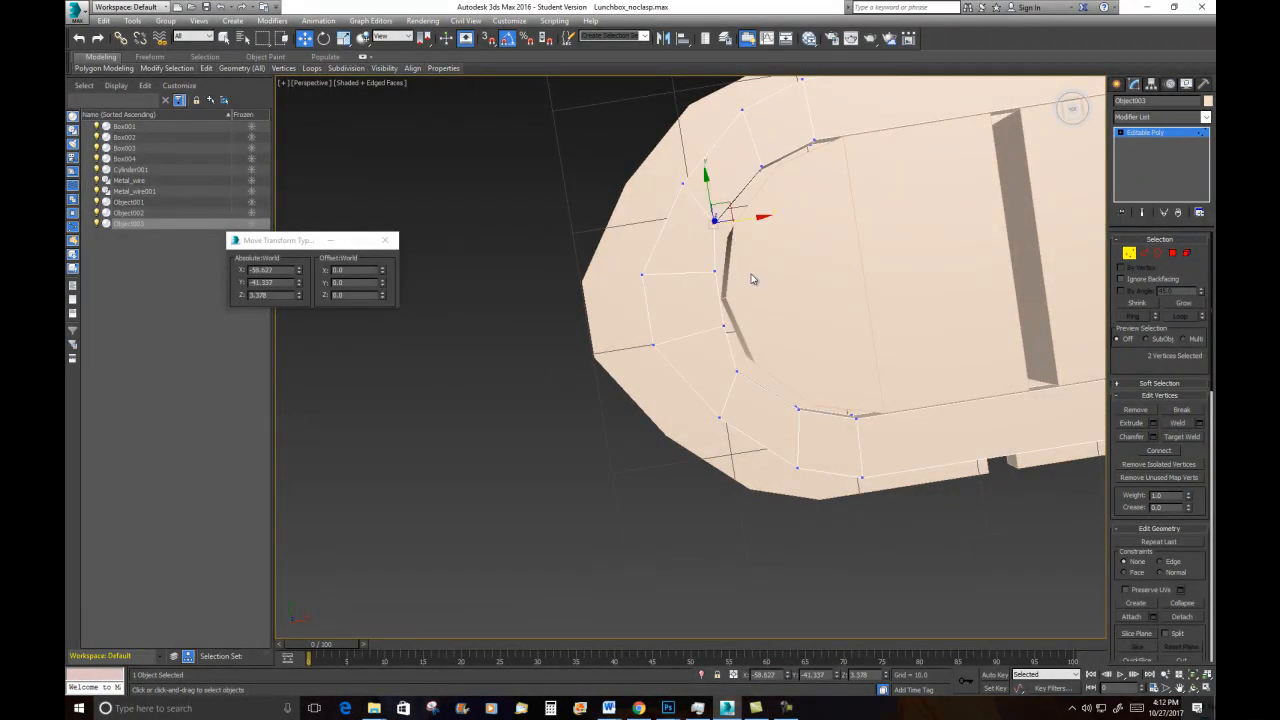
ctrl+drag(736, 381, 763, 358)
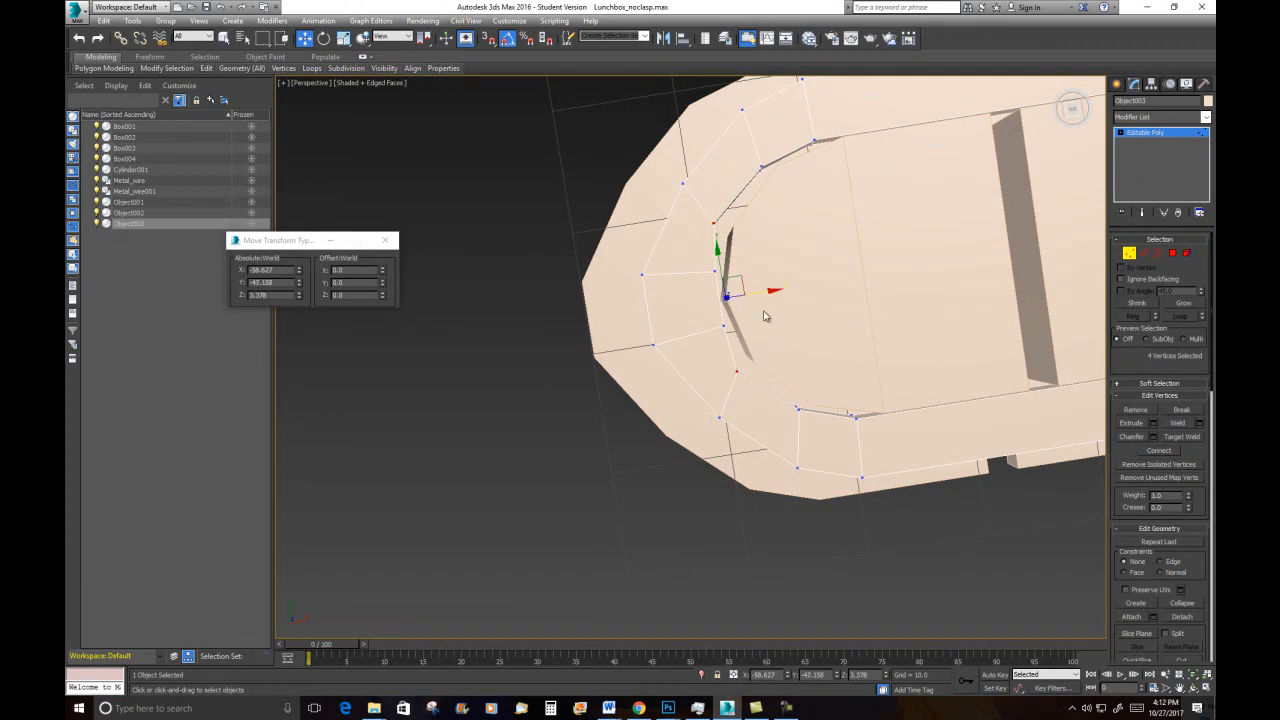
drag(756, 294, 814, 287)
alt+middle_drag(814, 287, 814, 184)
scroll(841, 231, down, 5)
middle_drag(841, 231, 727, 331)
scroll(727, 331, up, 3)
scroll(727, 331, down, 3)
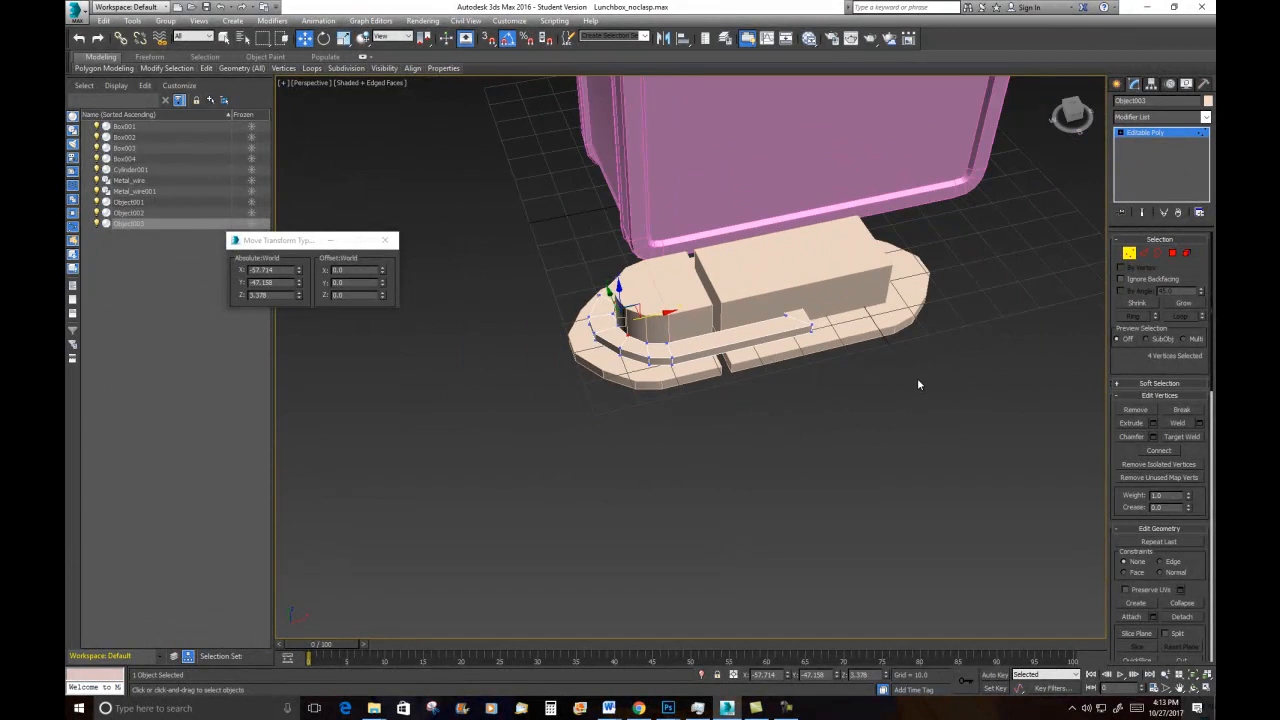
click(1128, 253)
click(971, 373)
Select the top outline and vertical corner edges of the rectangular block in the raised clasp piece
middle_drag(777, 296, 921, 344)
scroll(776, 325, up, 4)
click(776, 325)
key(2)
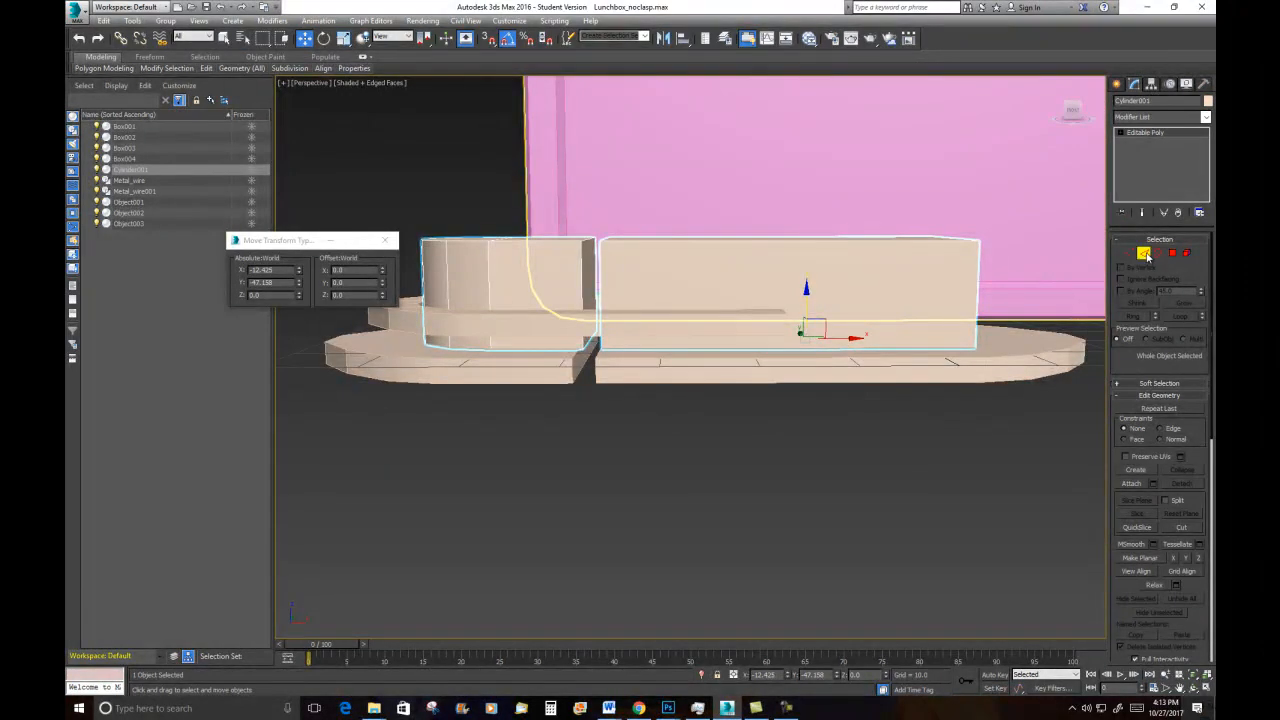
click(974, 278)
drag(629, 253, 1060, 280)
Add the rounded block's top outline edges and its two vertical corner edges at the flat end to the selection
alt+middle_drag(665, 272, 687, 299)
ctrl+click(605, 297)
ctrl+click(563, 281)
ctrl+click(450, 281)
ctrl+click(443, 283)
alt+middle_drag(433, 313, 575, 389)
ctrl+click(600, 407)
ctrl+click(566, 405)
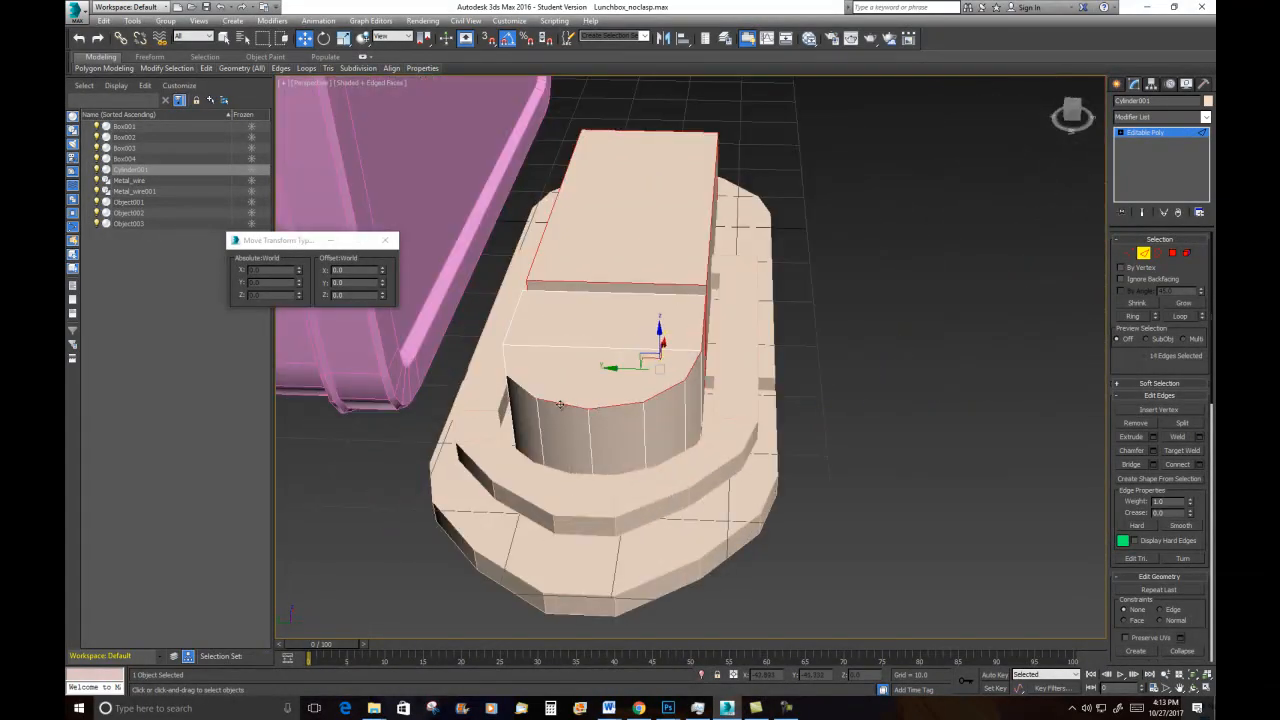
ctrl+click(514, 382)
ctrl+click(503, 356)
ctrl+click(517, 321)
ctrl+click(571, 293)
alt+middle_drag(571, 293, 737, 451)
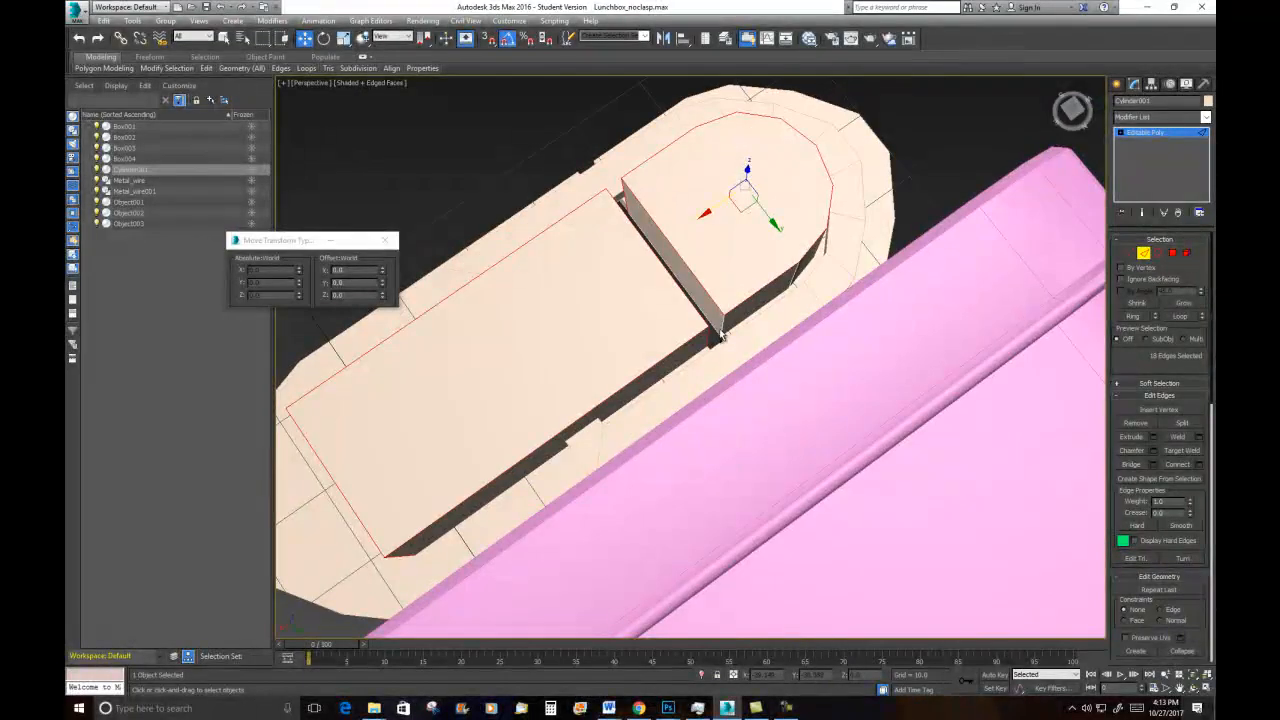
alt+middle_drag(851, 438, 627, 375)
Apply a Quad Chamfer to the selected block edges with an amount of about 1.84 and an edge tension of about 0.655
right_click(836, 314)
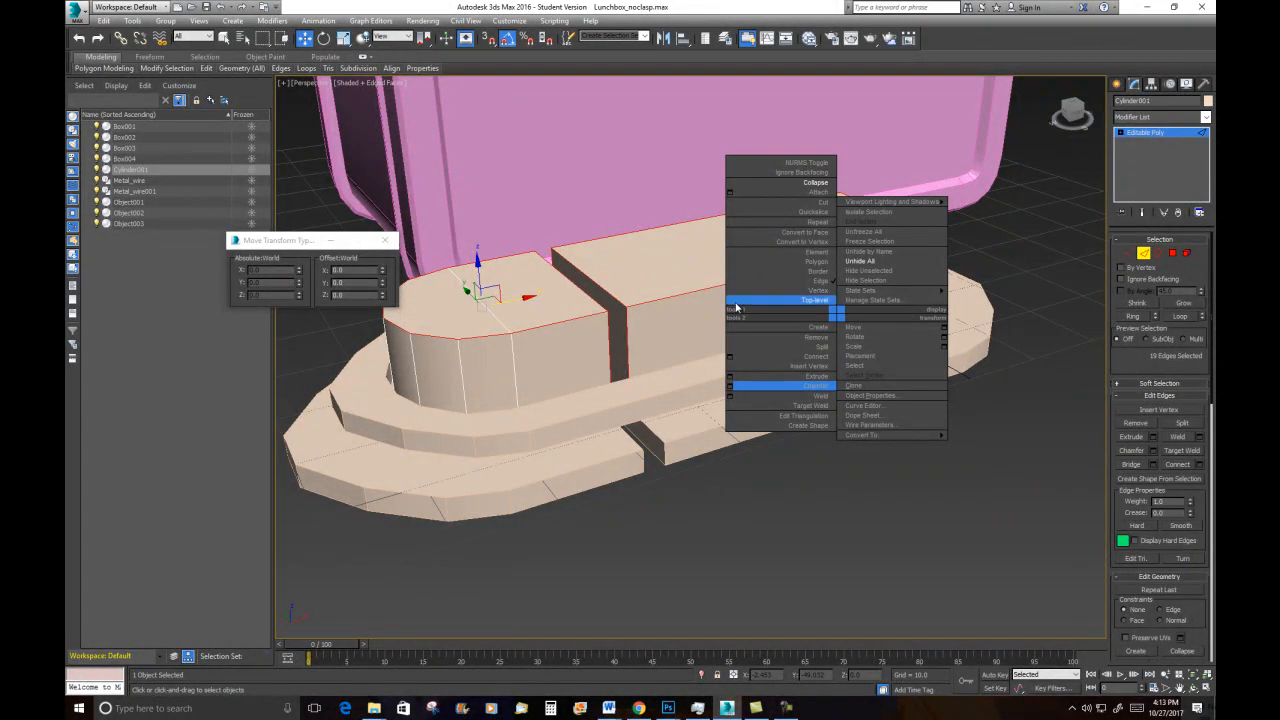
click(729, 388)
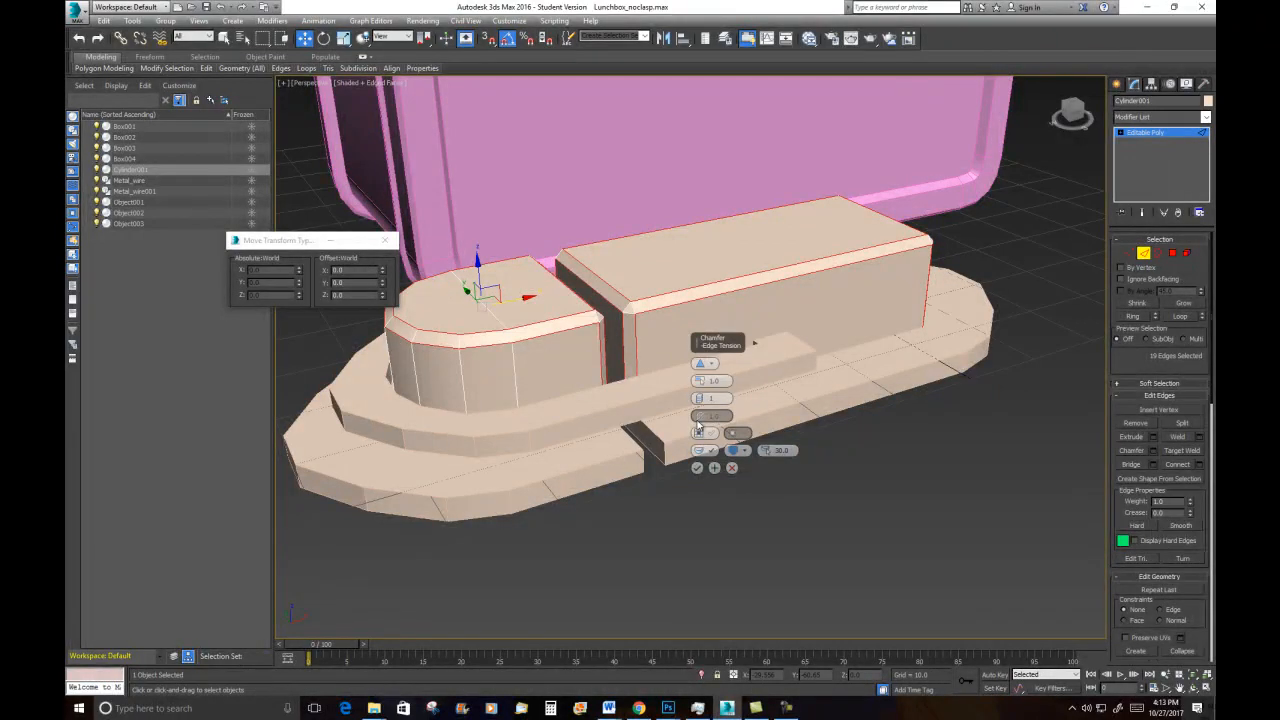
drag(699, 381, 698, 381)
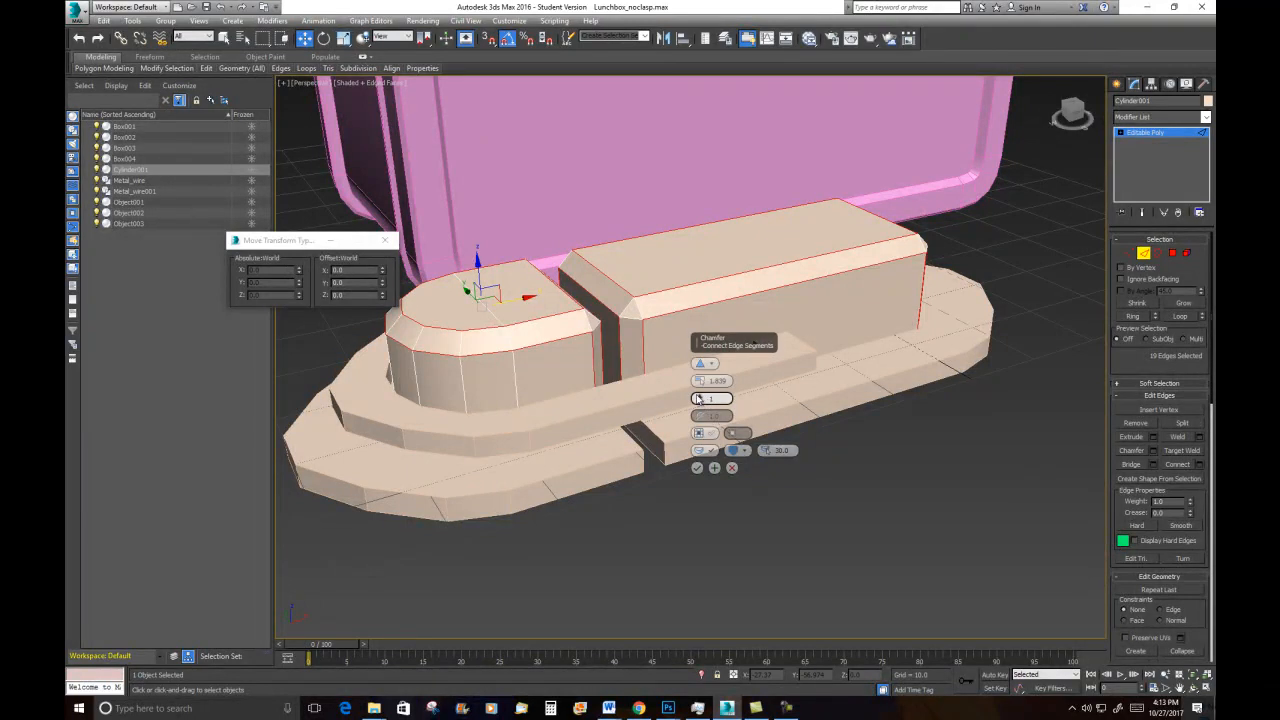
click(704, 364)
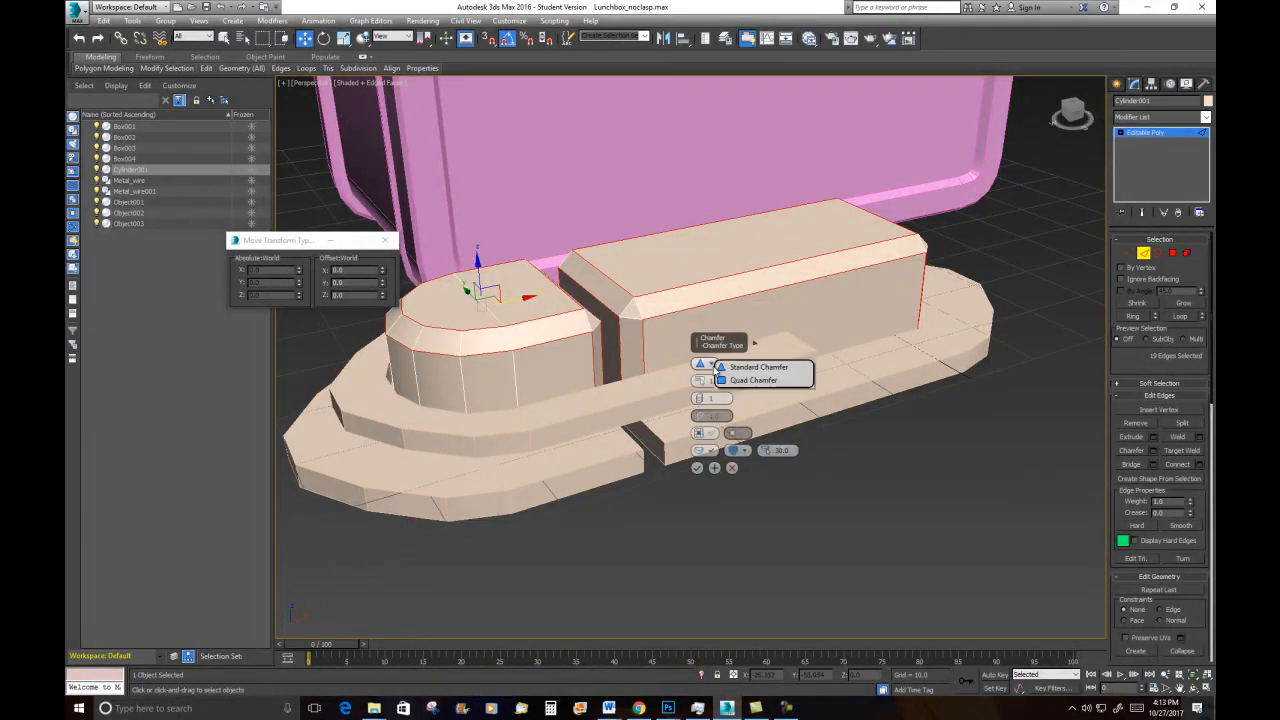
click(752, 381)
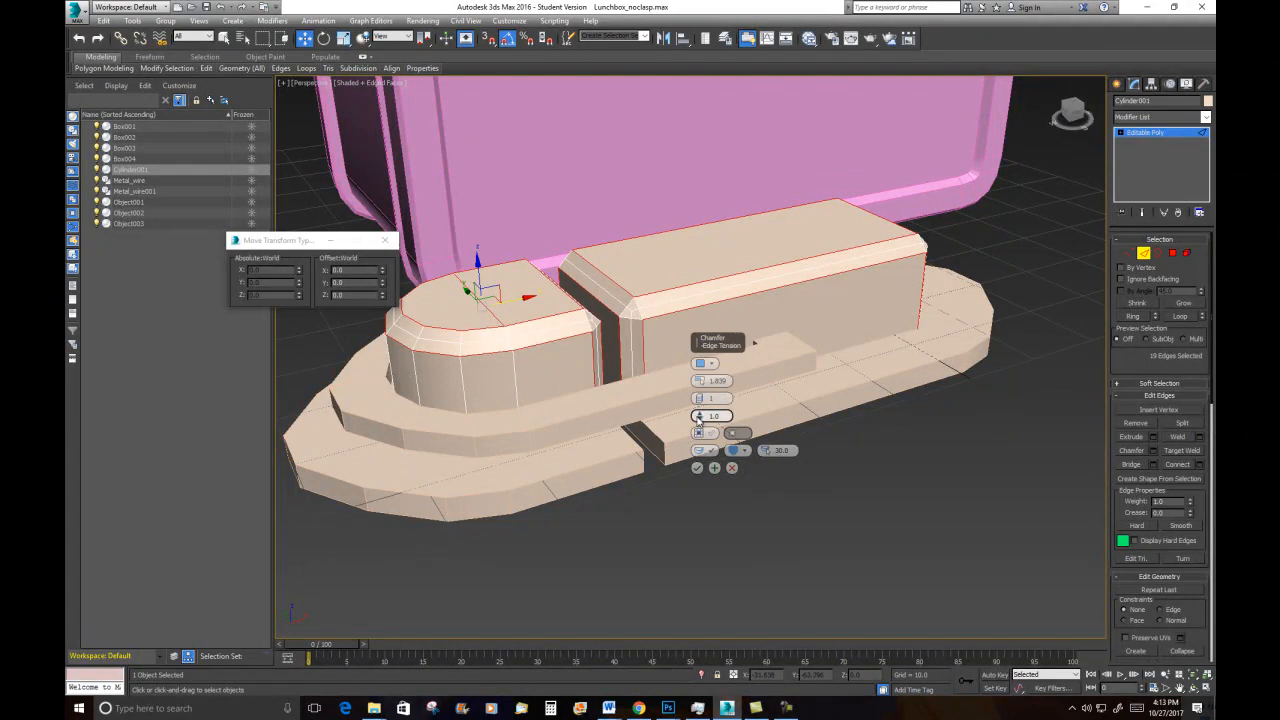
drag(697, 415, 704, 450)
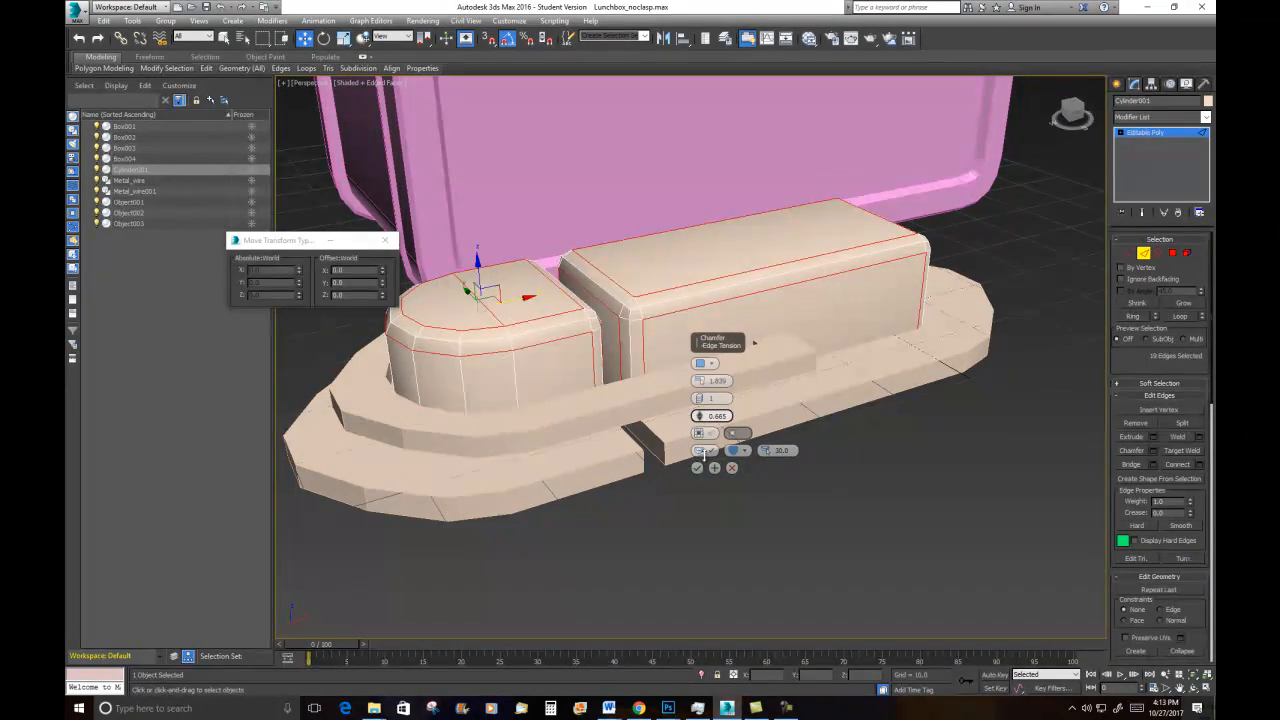
drag(704, 452, 704, 449)
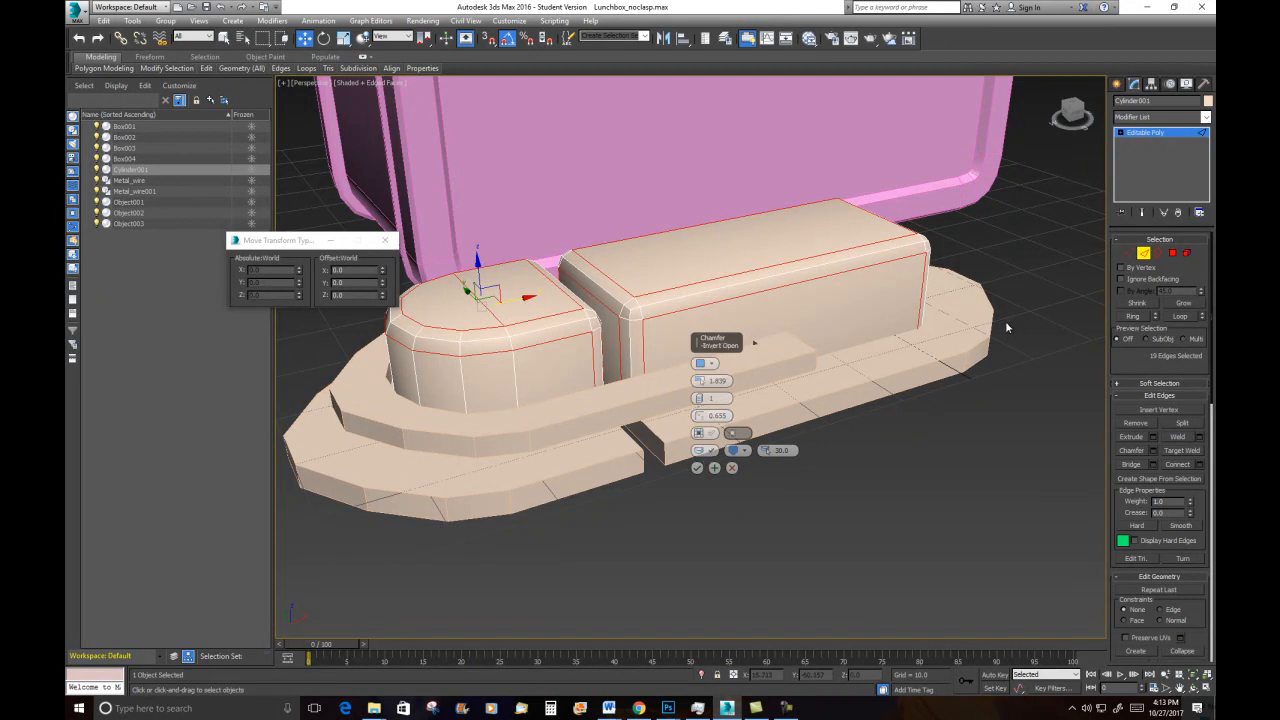
alt+middle_drag(905, 345, 879, 372)
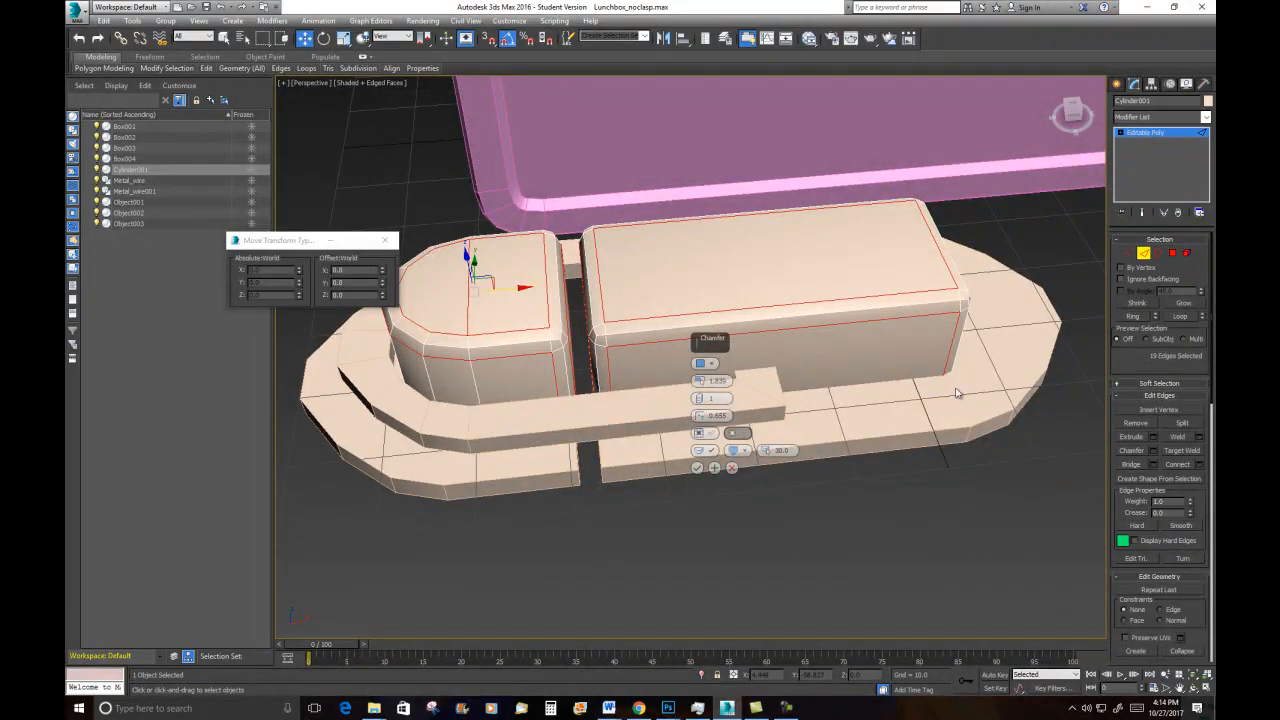
click(702, 467)
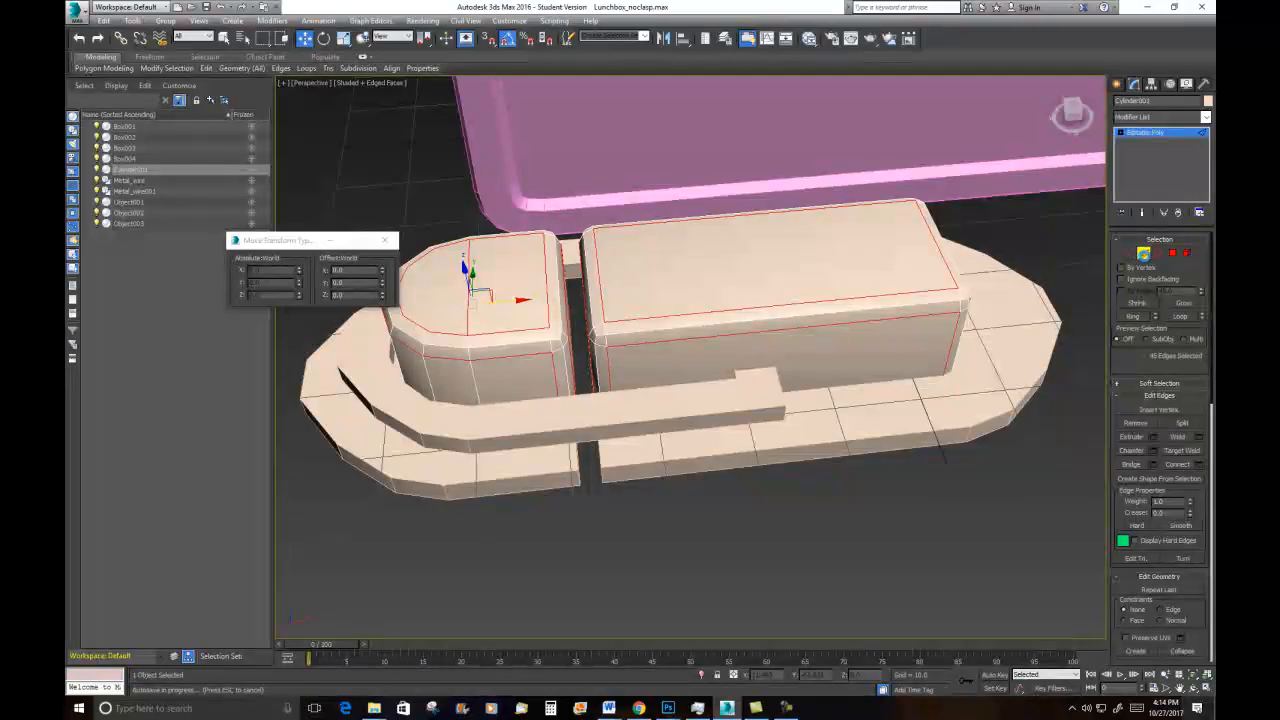
Select the top polygon of the base plate under the rectangular block and convert the selection to its border edges
click(1174, 254)
click(1176, 253)
click(991, 381)
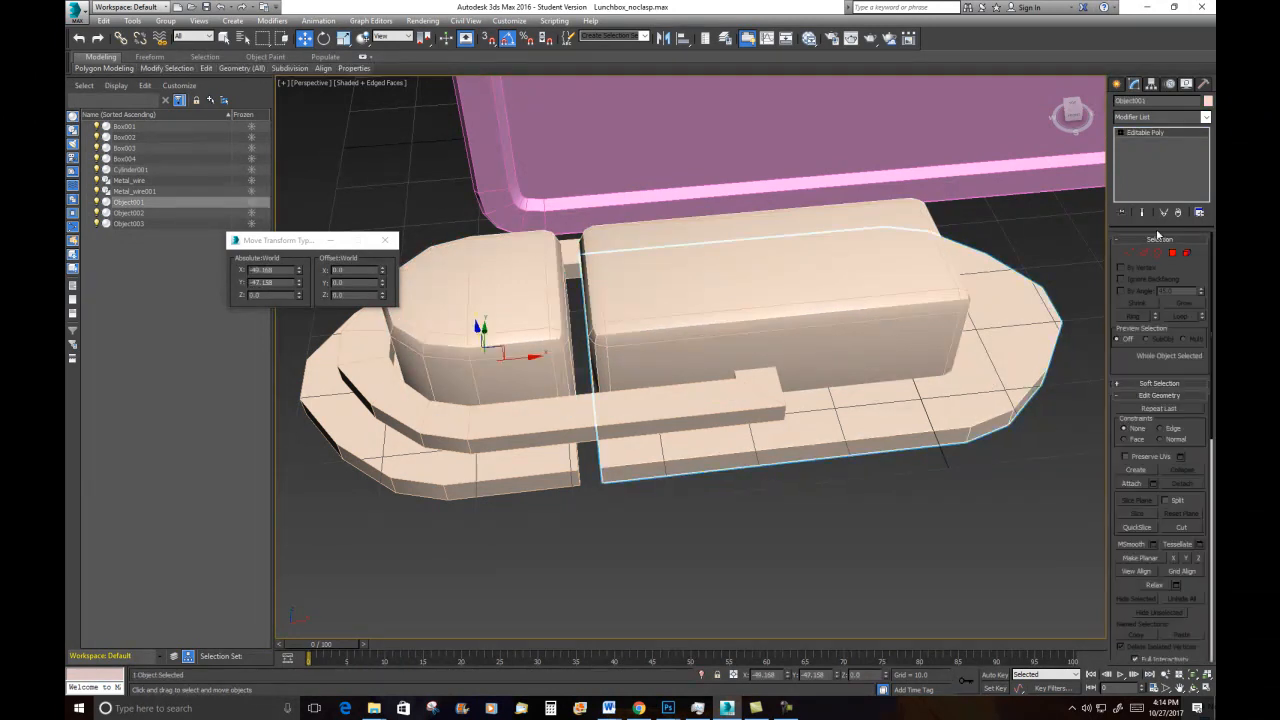
click(1174, 254)
click(960, 376)
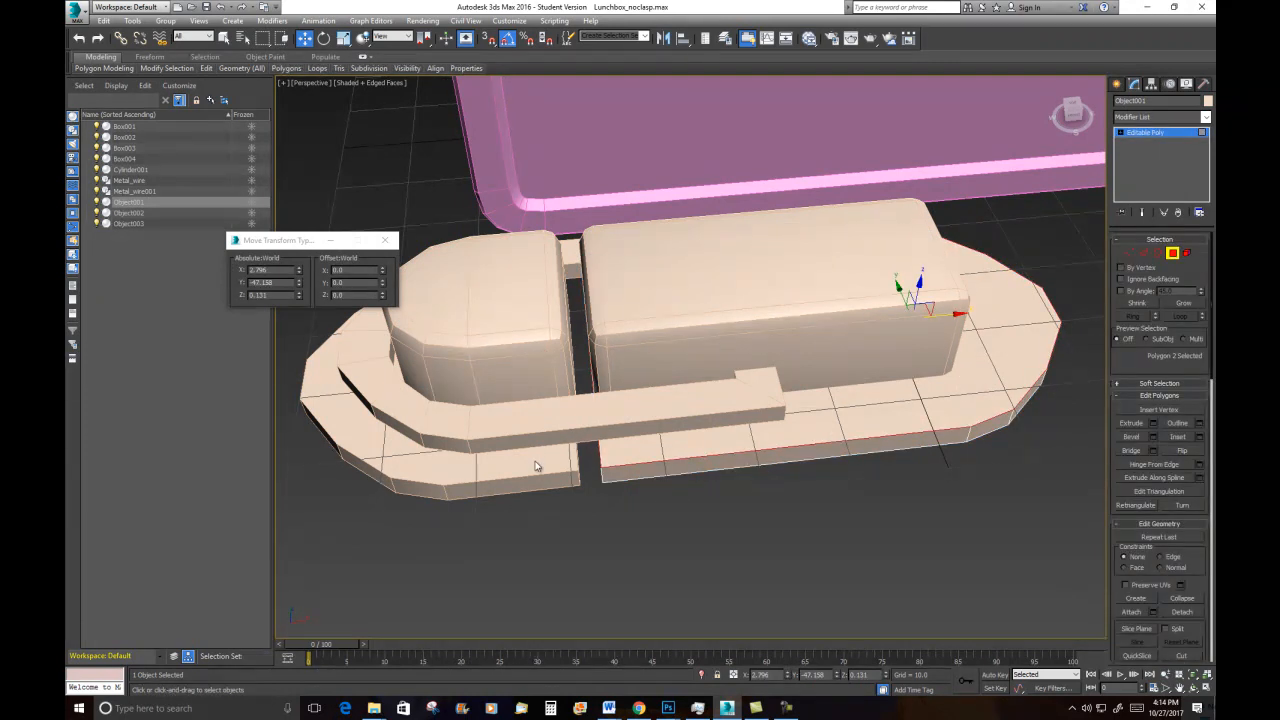
click(1174, 254)
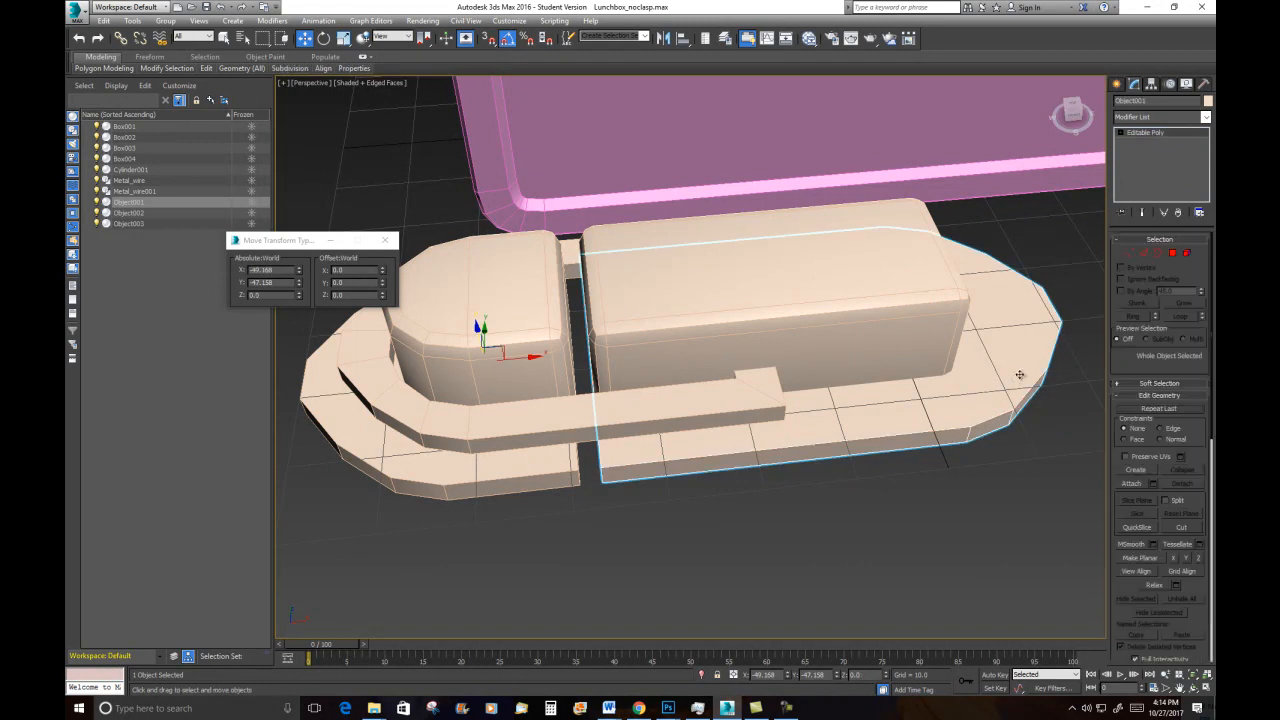
click(1174, 253)
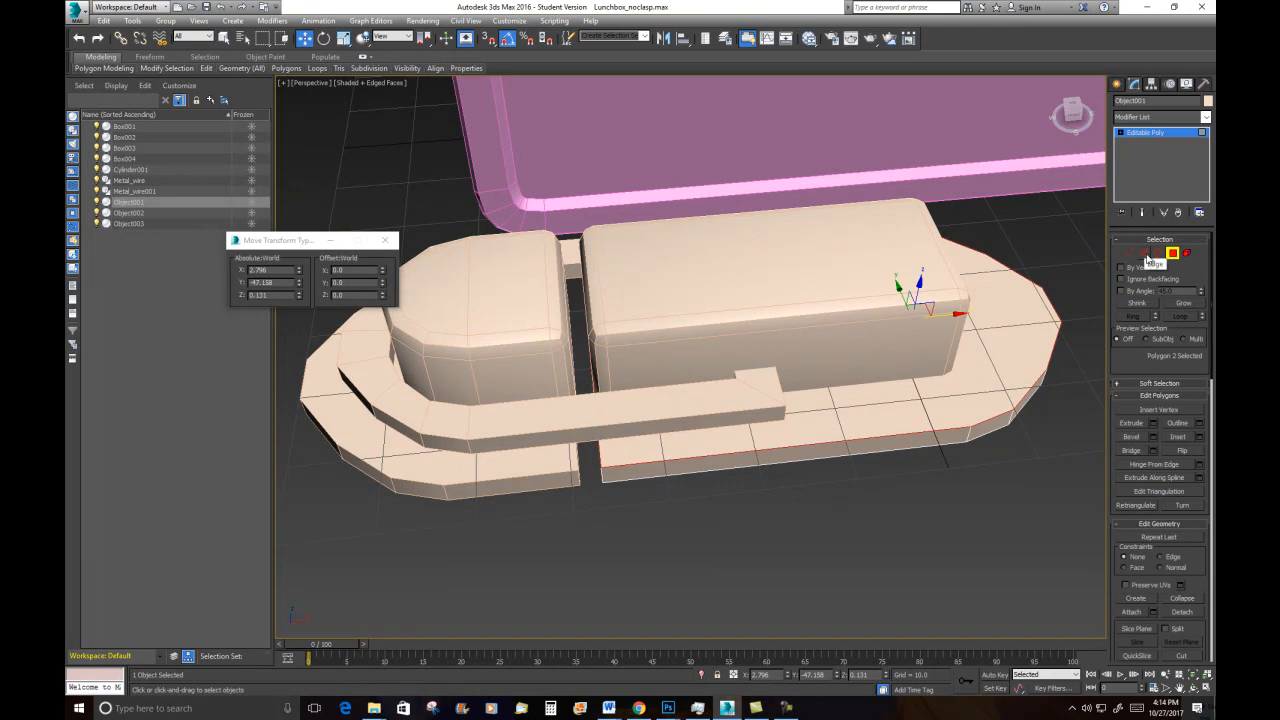
key(2)
Chamfer the top outline edges of the plate under the rectangular block by about 0.64 with a standard chamfer
right_click(998, 330)
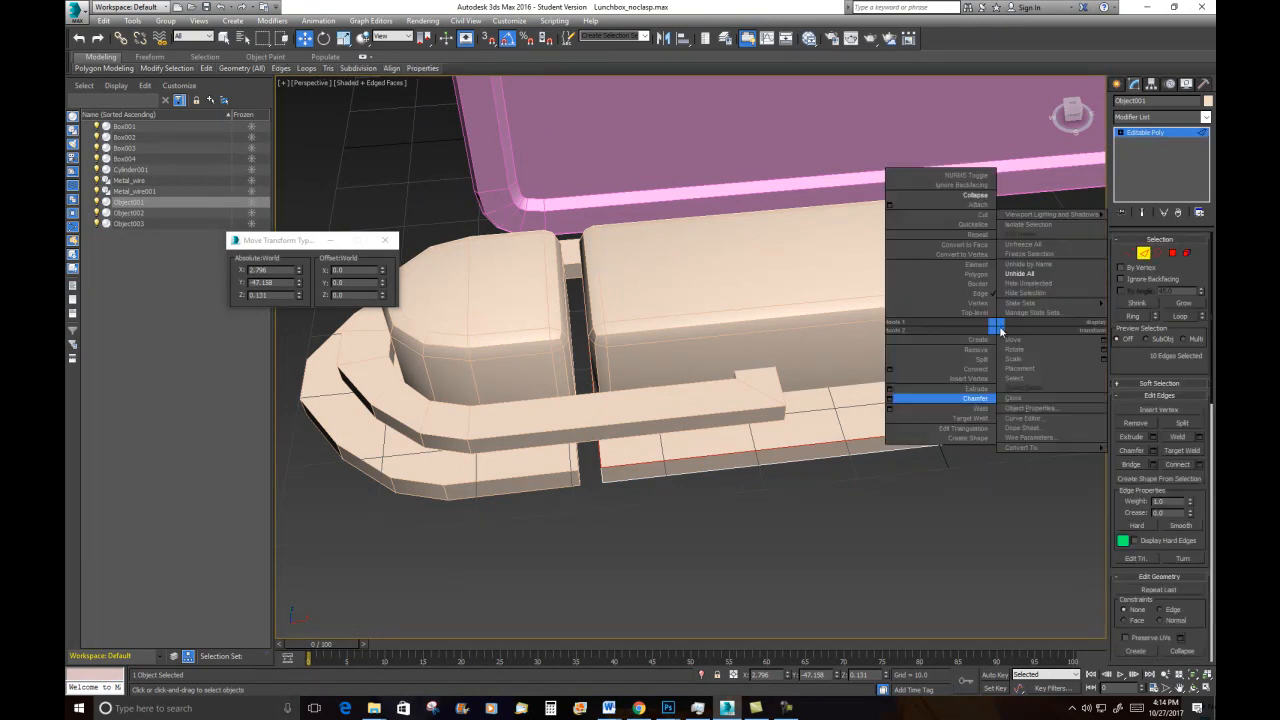
click(890, 400)
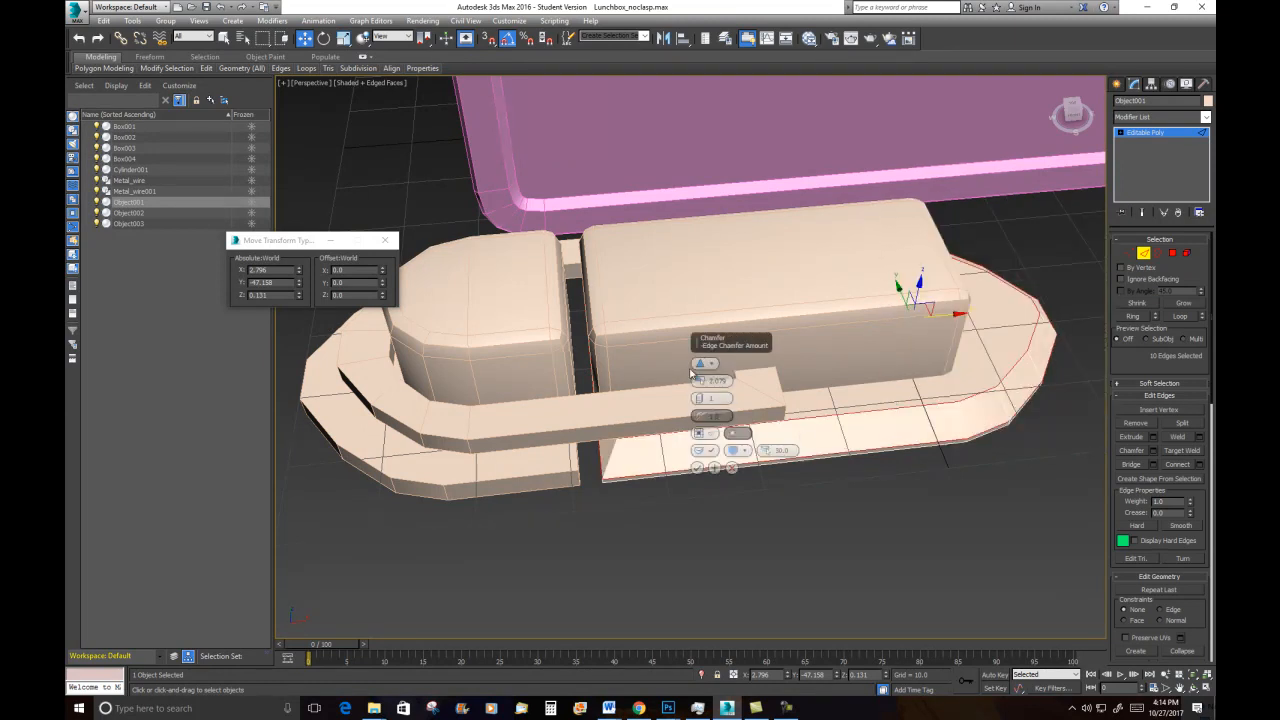
drag(700, 378, 700, 393)
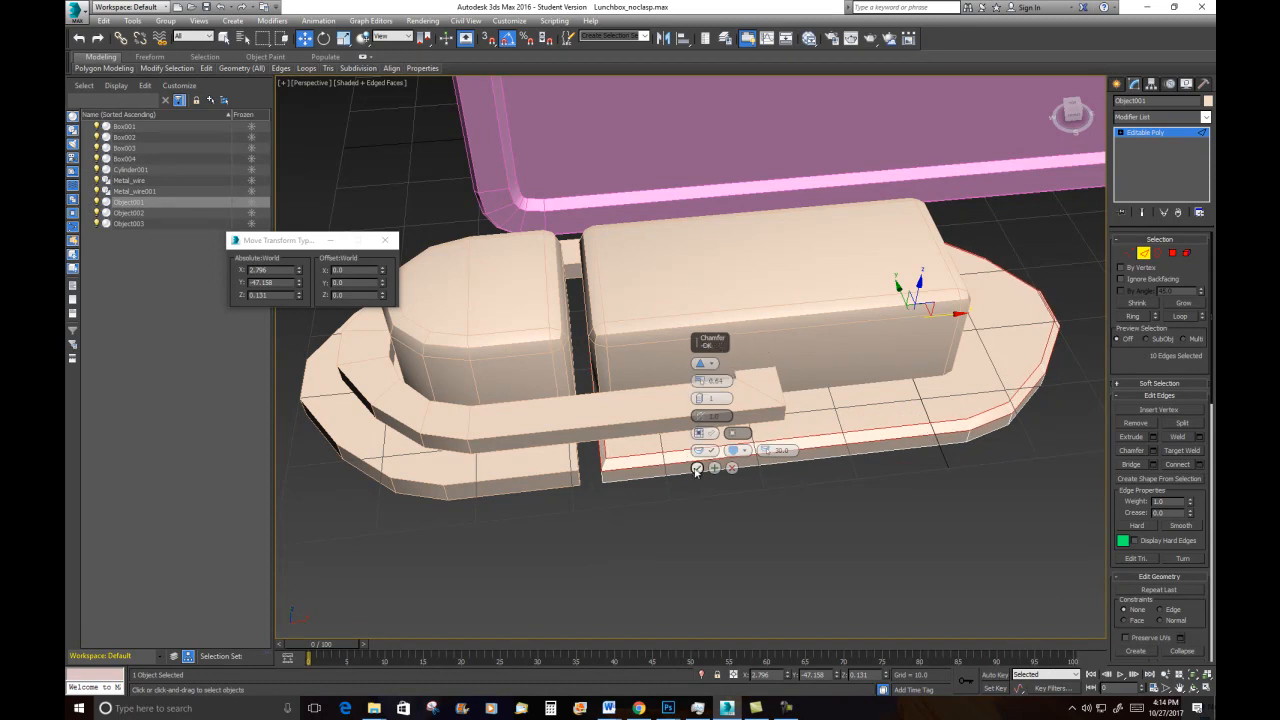
click(697, 469)
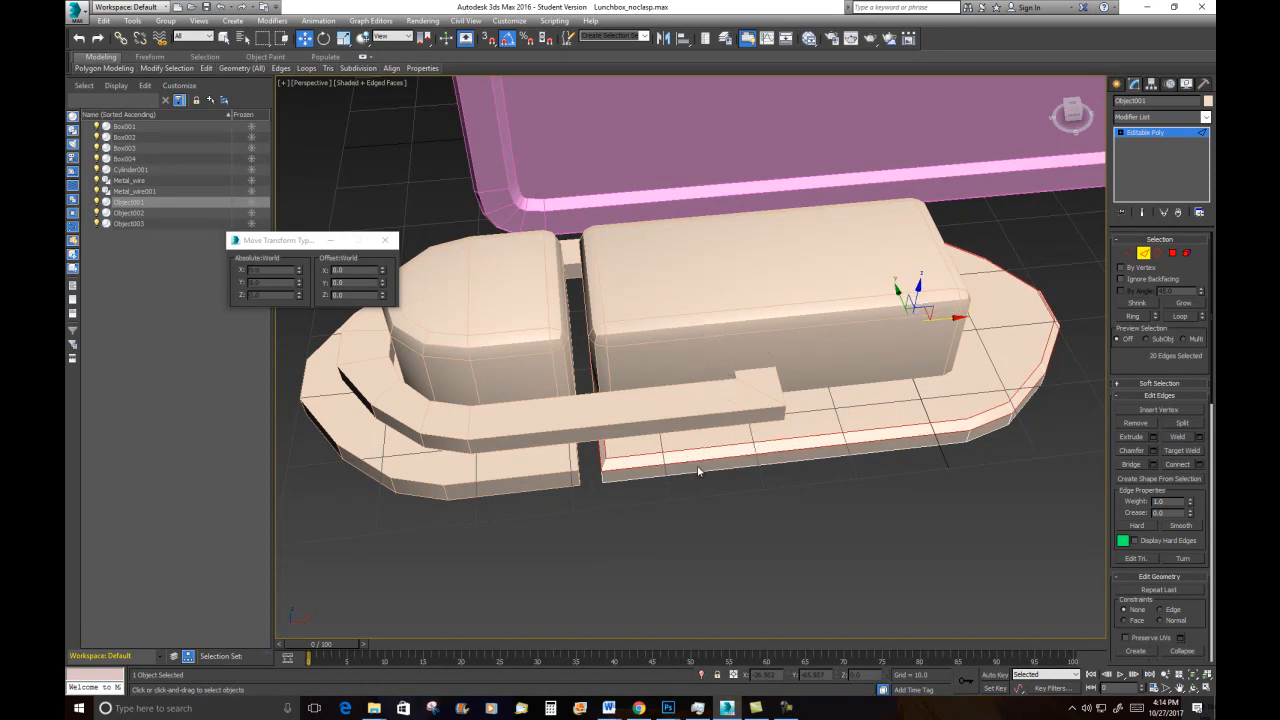
Switch to the base plate under the rounded block, select its top polygon and convert the selection to its border edges
click(1173, 254)
click(545, 460)
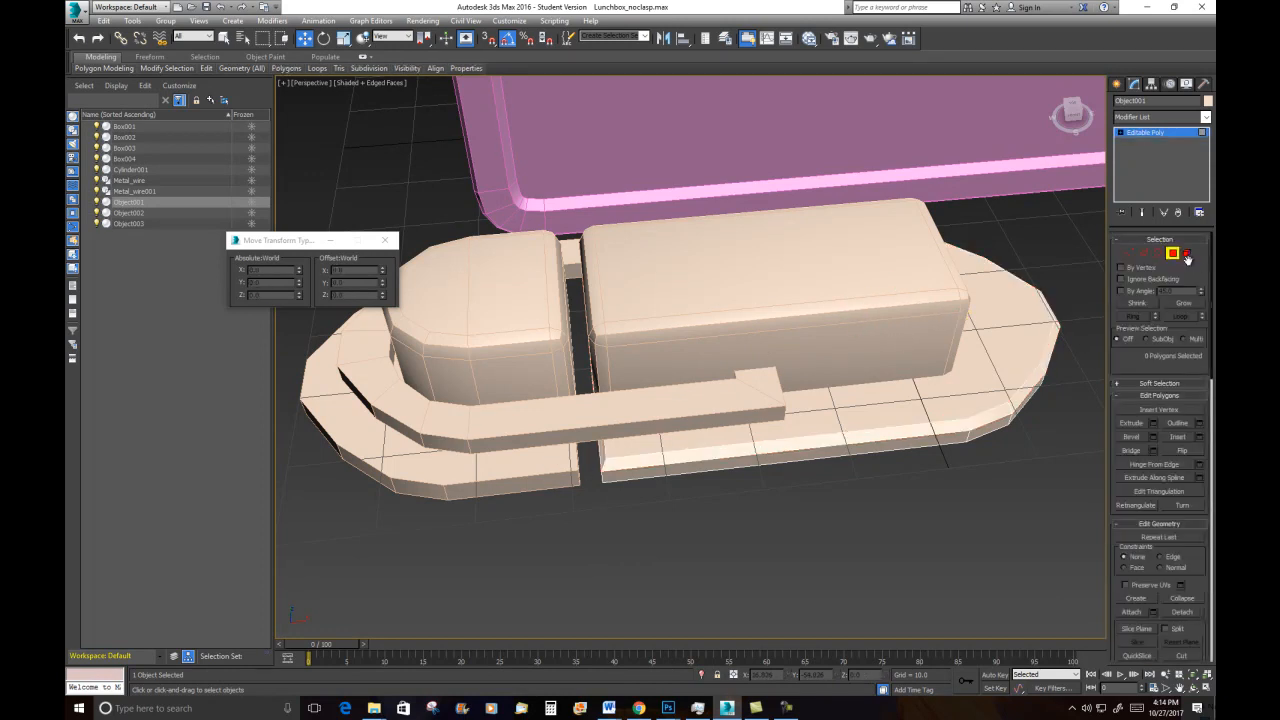
click(1173, 255)
click(850, 502)
click(574, 460)
click(1173, 253)
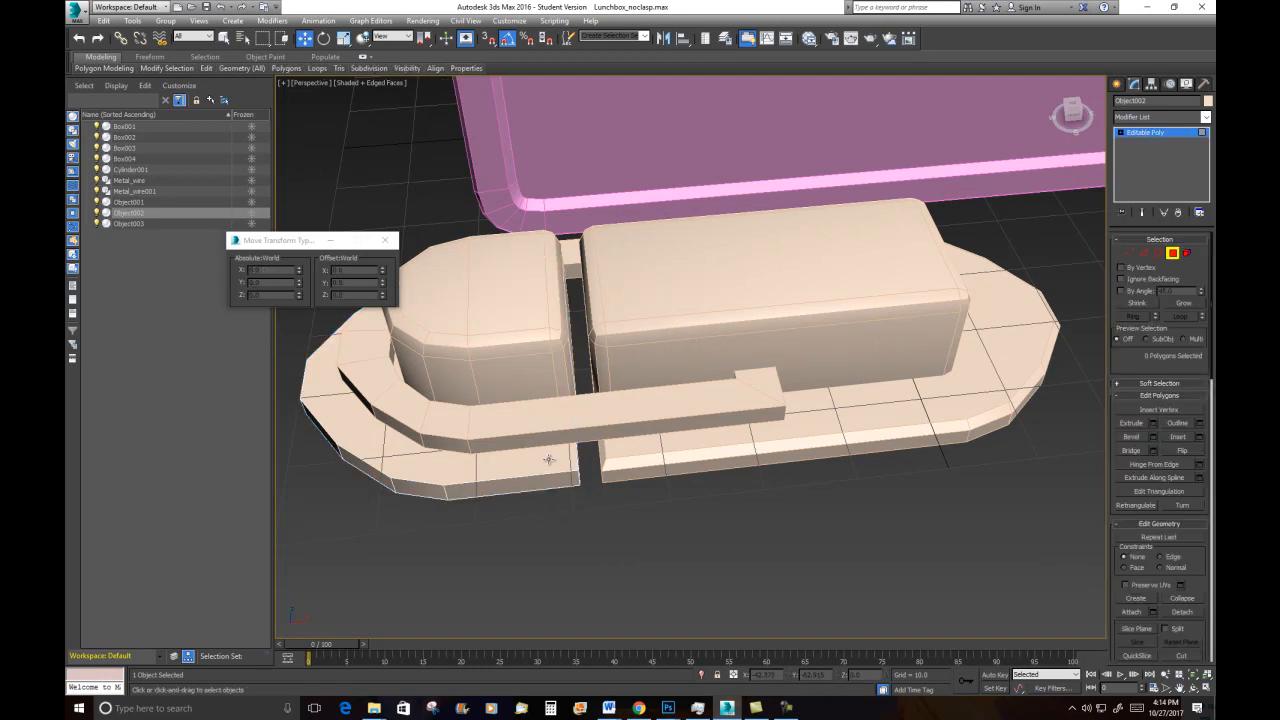
click(1145, 256)
Chamfer the top outline edges of the plate under the rounded block by about 0.64 with a standard chamfer
right_click(943, 325)
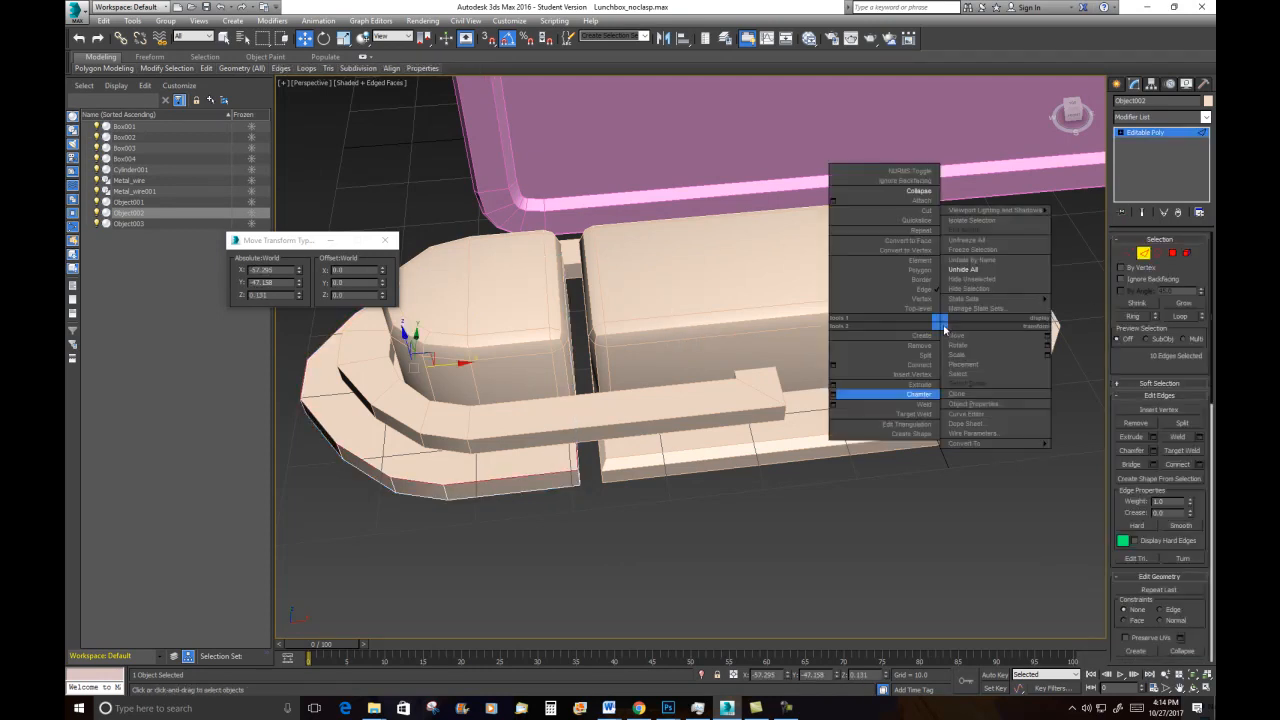
click(833, 397)
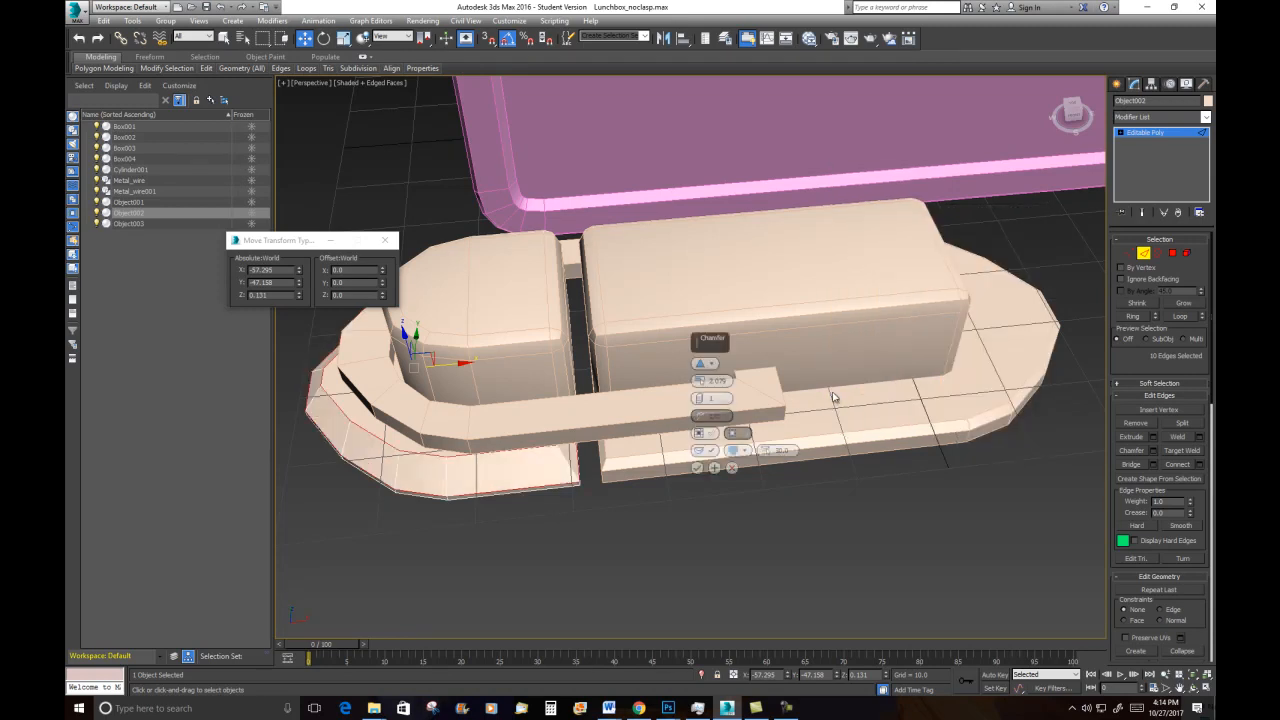
drag(698, 381, 698, 382)
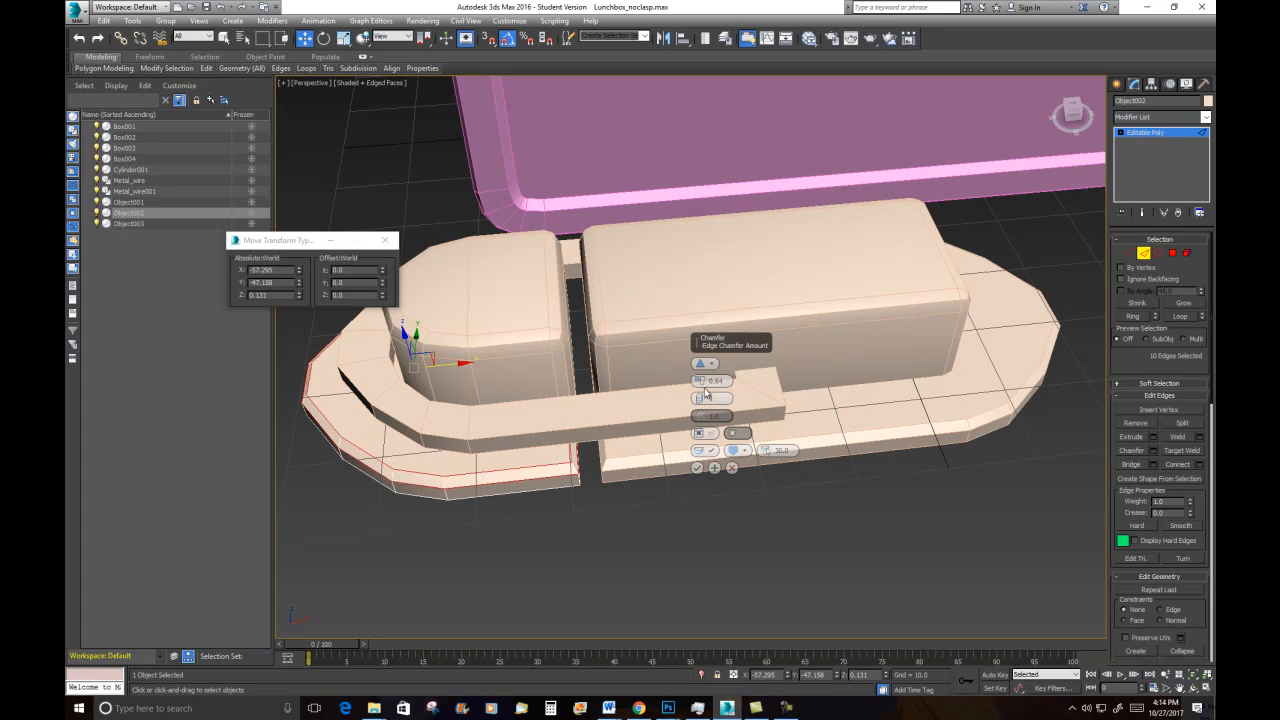
click(697, 467)
scroll(852, 367, down, 5)
alt+middle_drag(852, 367, 817, 342)
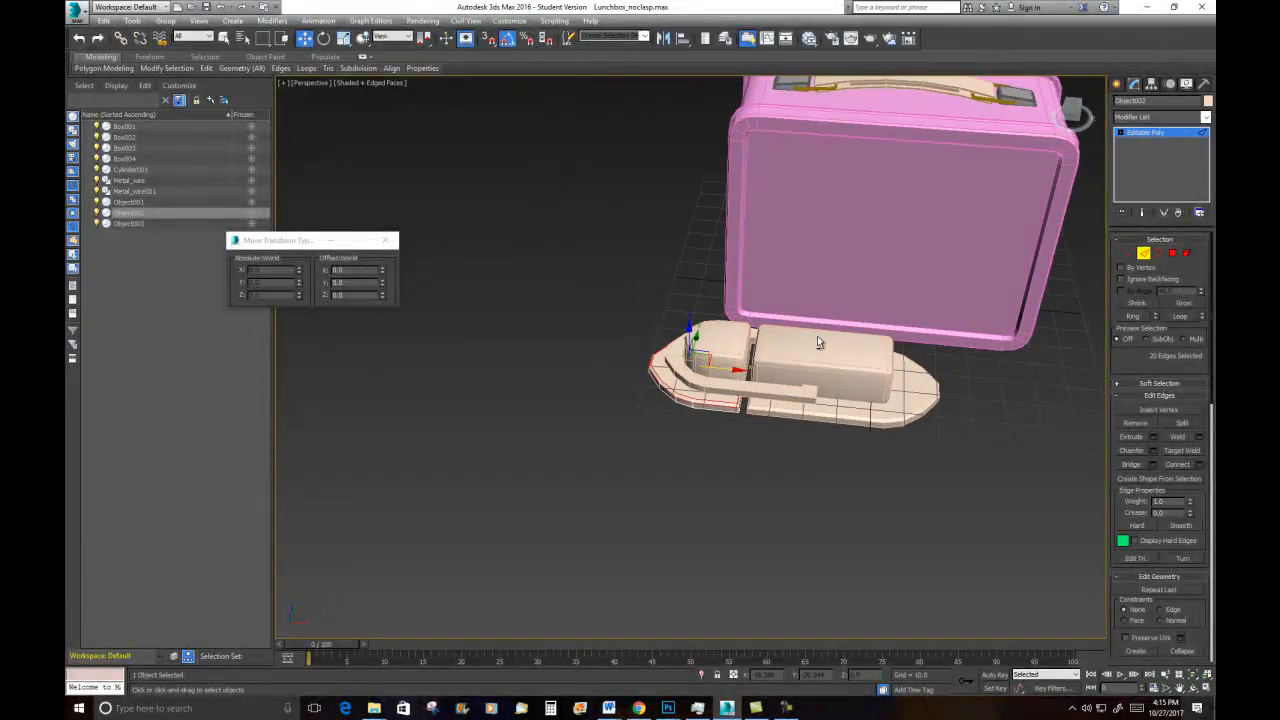
Attach both base plates and the loop frame to the object containing the two blocks
click(1149, 259)
alt+middle_drag(1026, 363, 996, 375)
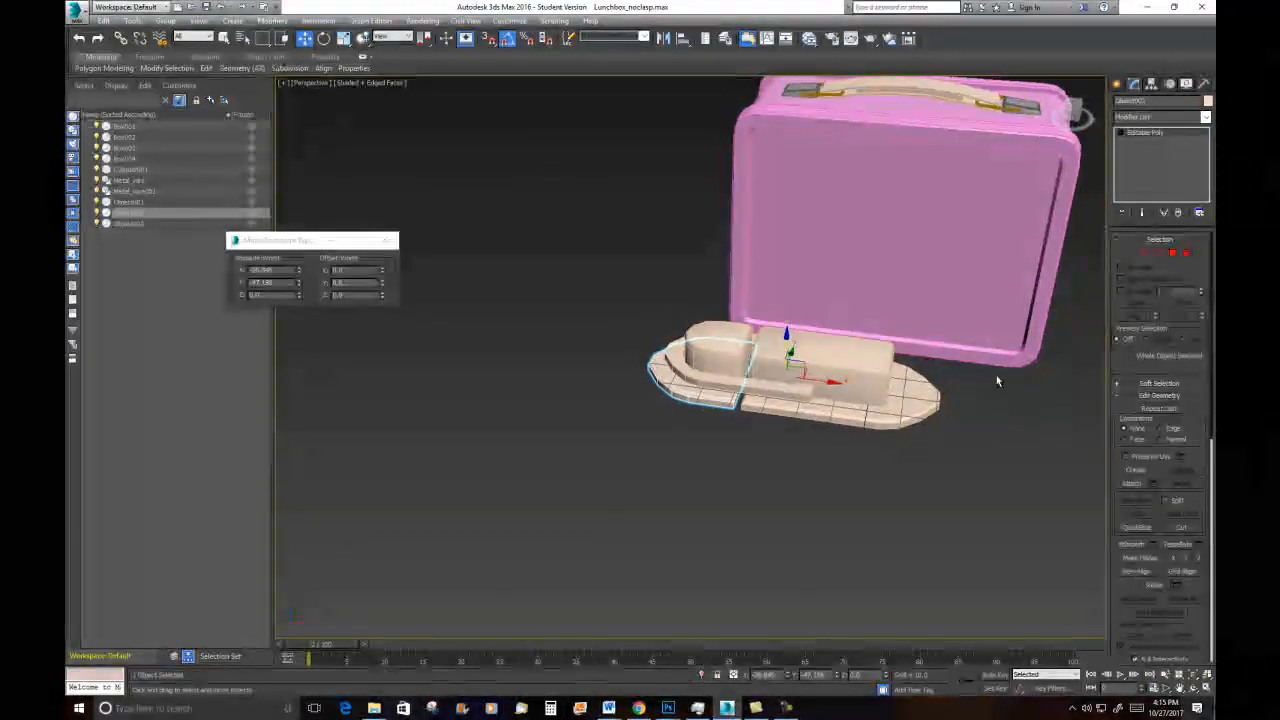
click(1069, 396)
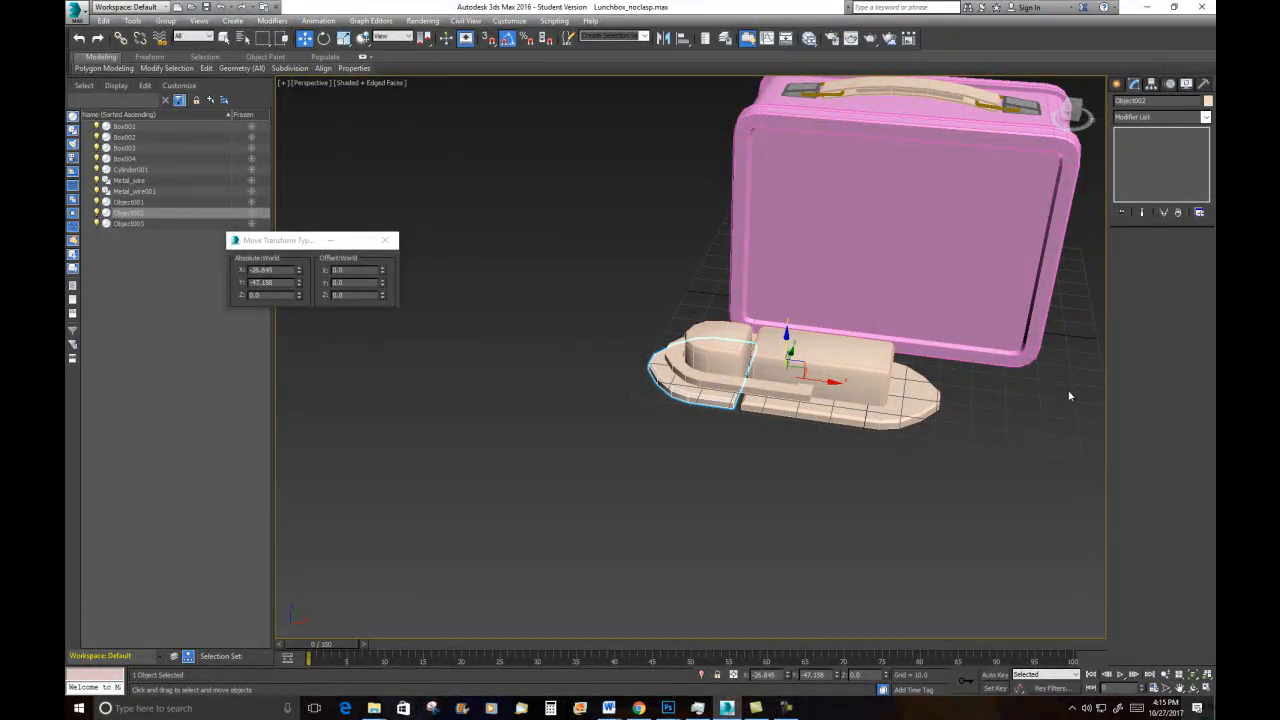
click(780, 350)
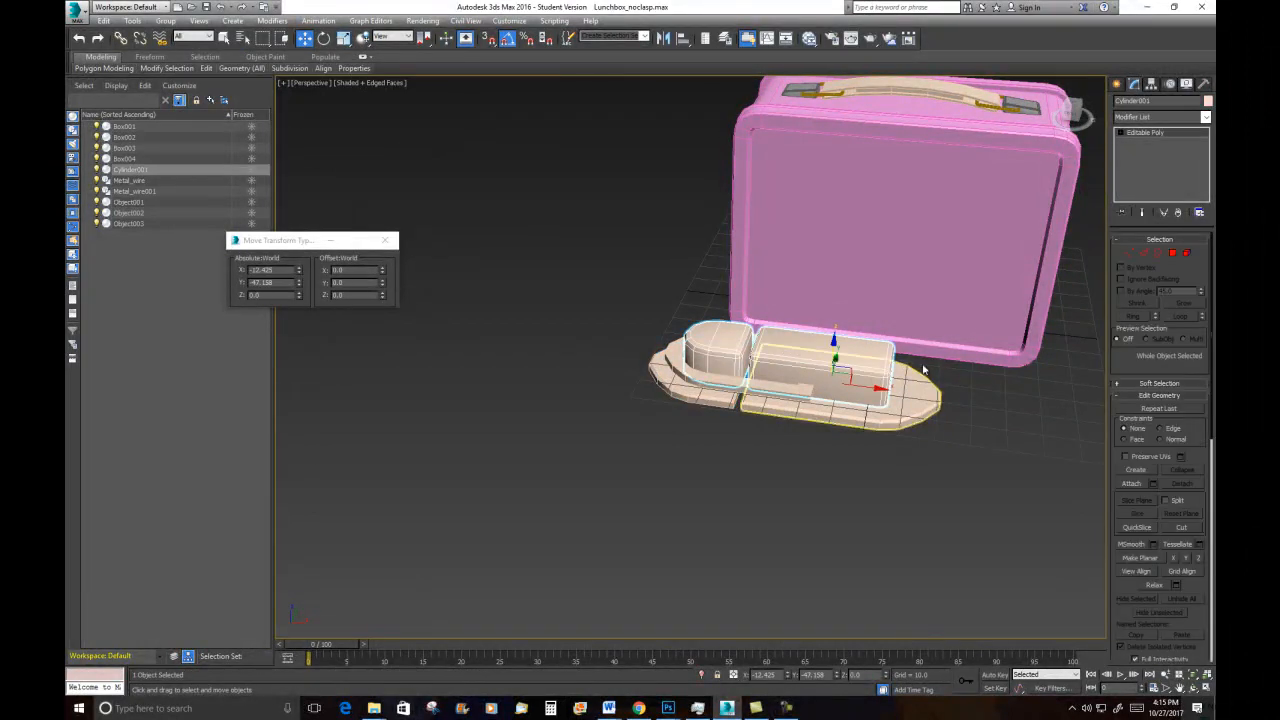
click(1118, 484)
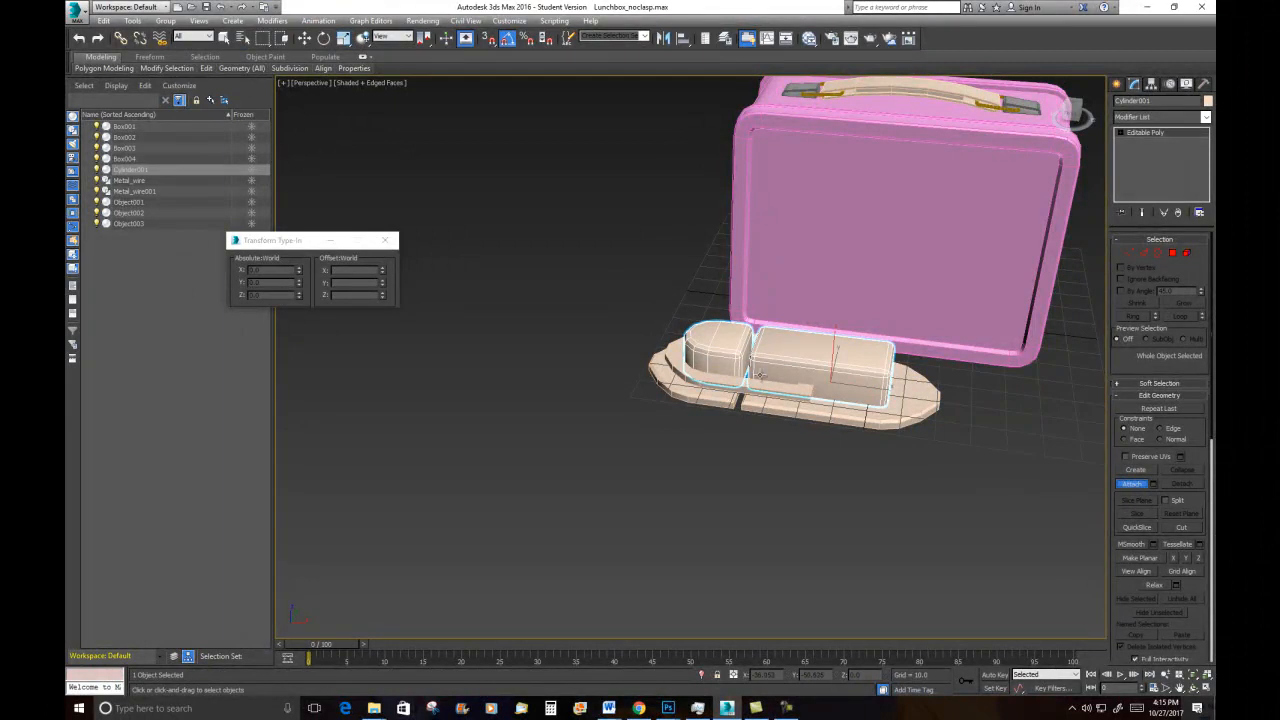
click(669, 354)
click(749, 408)
click(783, 408)
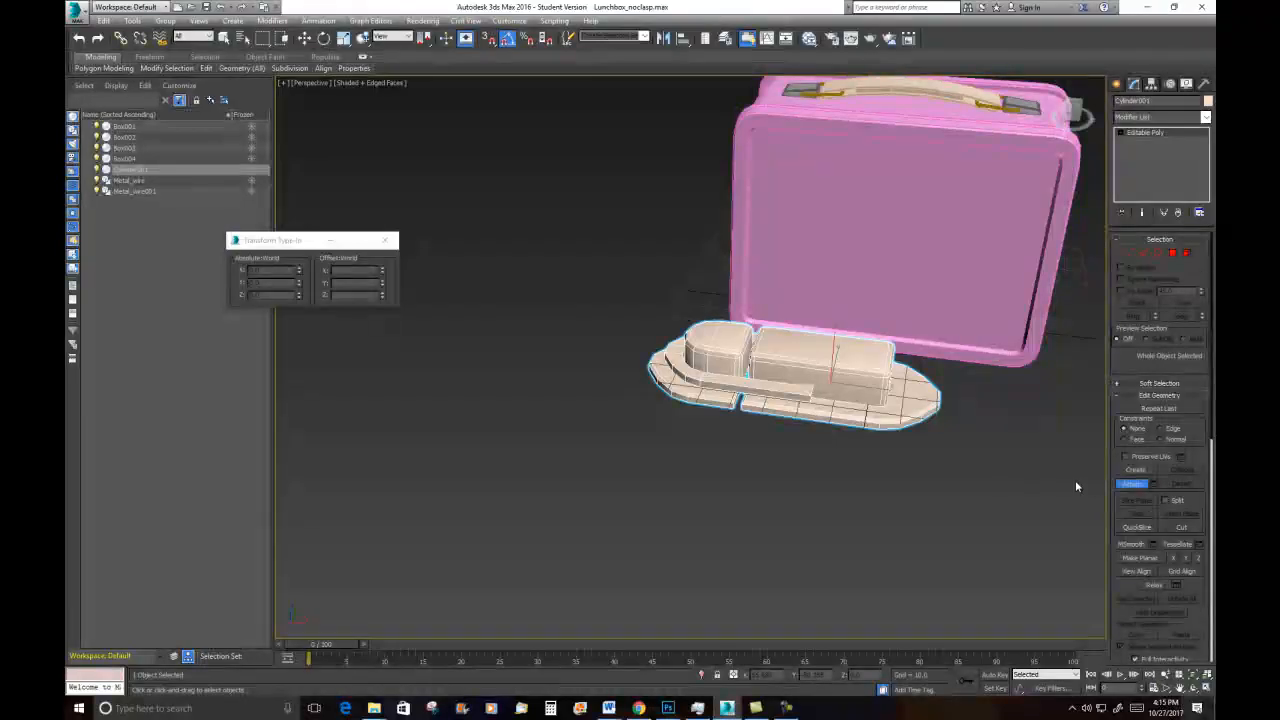
click(1132, 488)
Rotate the clasp a quarter turn about its vertical axis and scale it uniformly to about 24.24 percent
alt+middle_drag(939, 450, 939, 502)
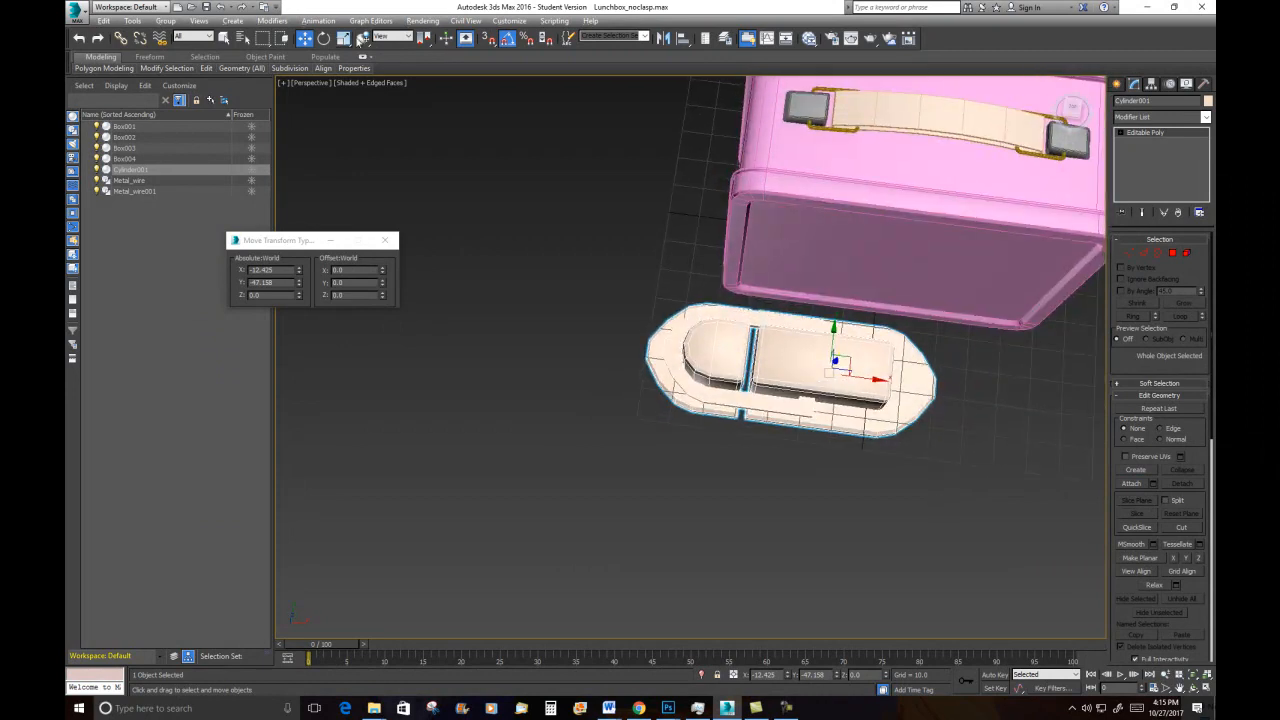
click(325, 38)
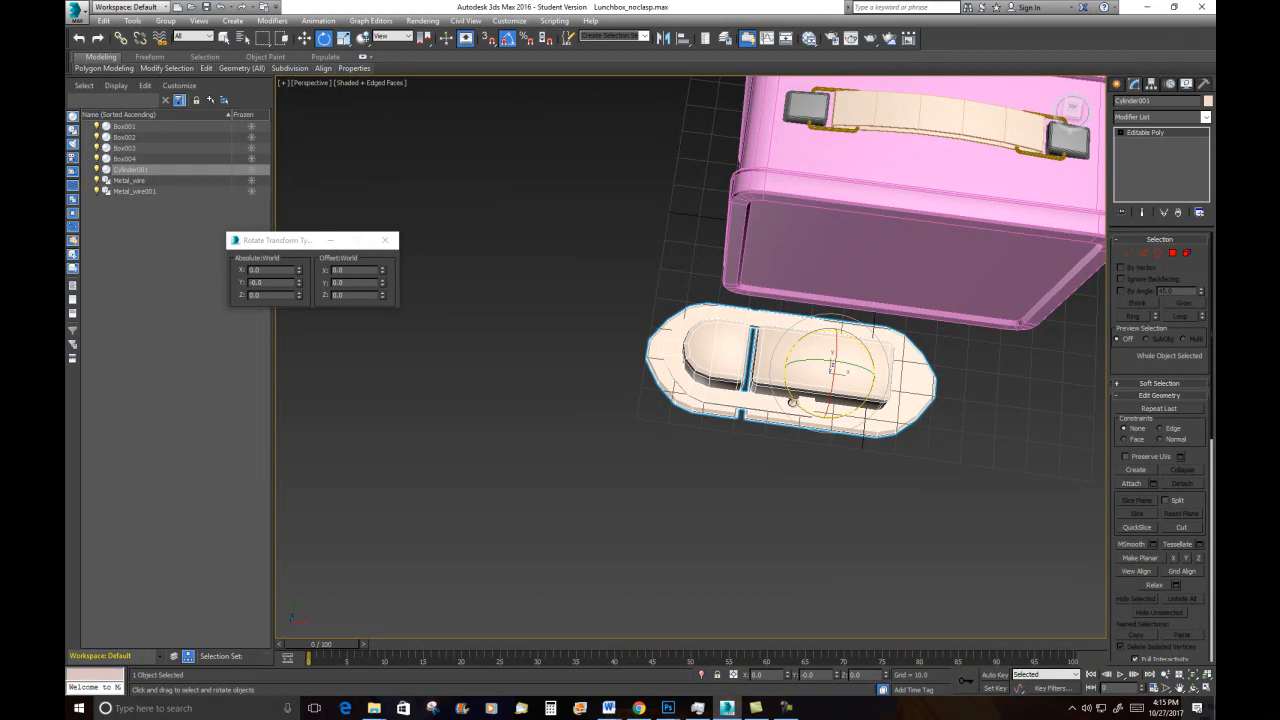
drag(795, 399, 838, 460)
alt+middle_drag(838, 460, 908, 416)
click(343, 38)
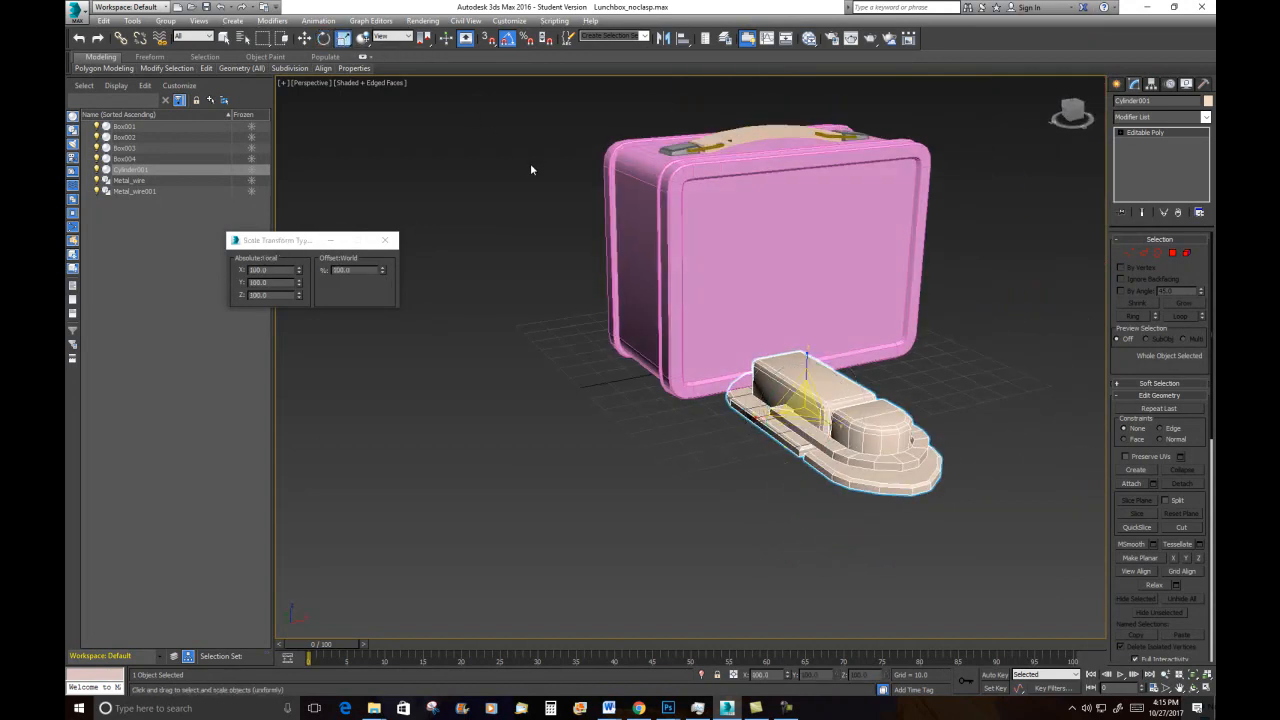
drag(804, 399, 812, 598)
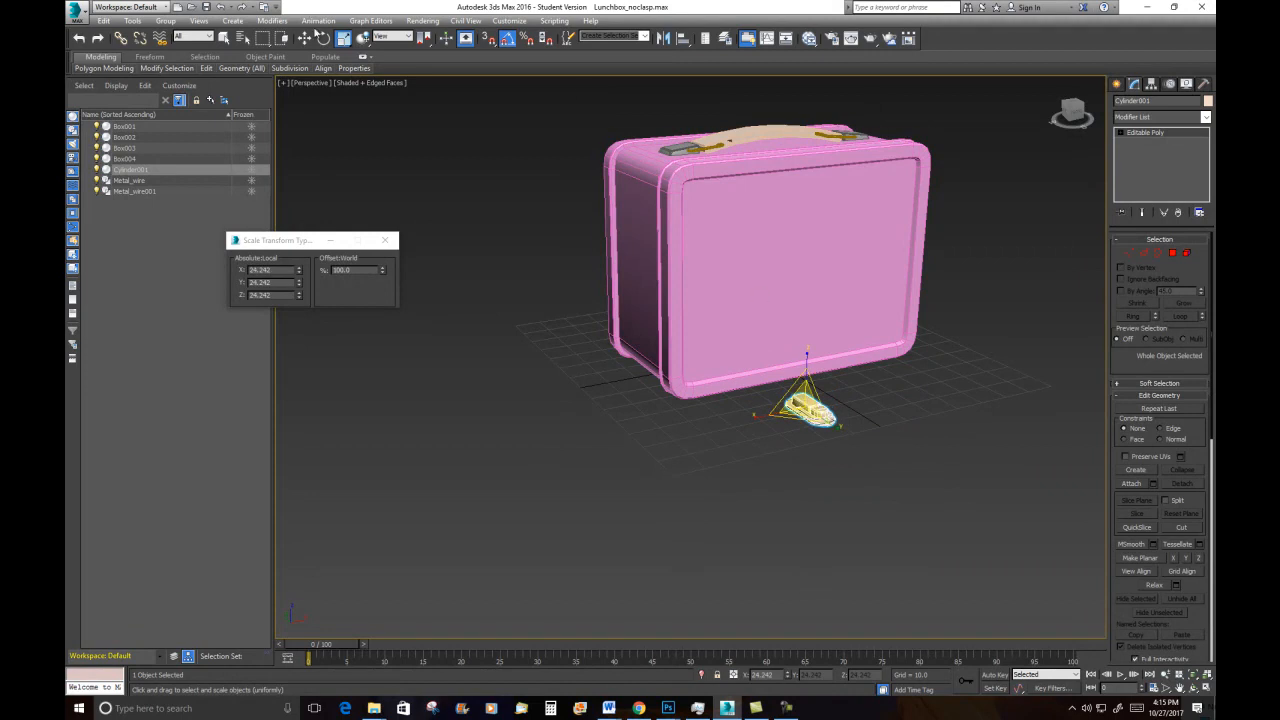
Centre the clasp on the lunchbox by setting its absolute X position to 0
click(304, 38)
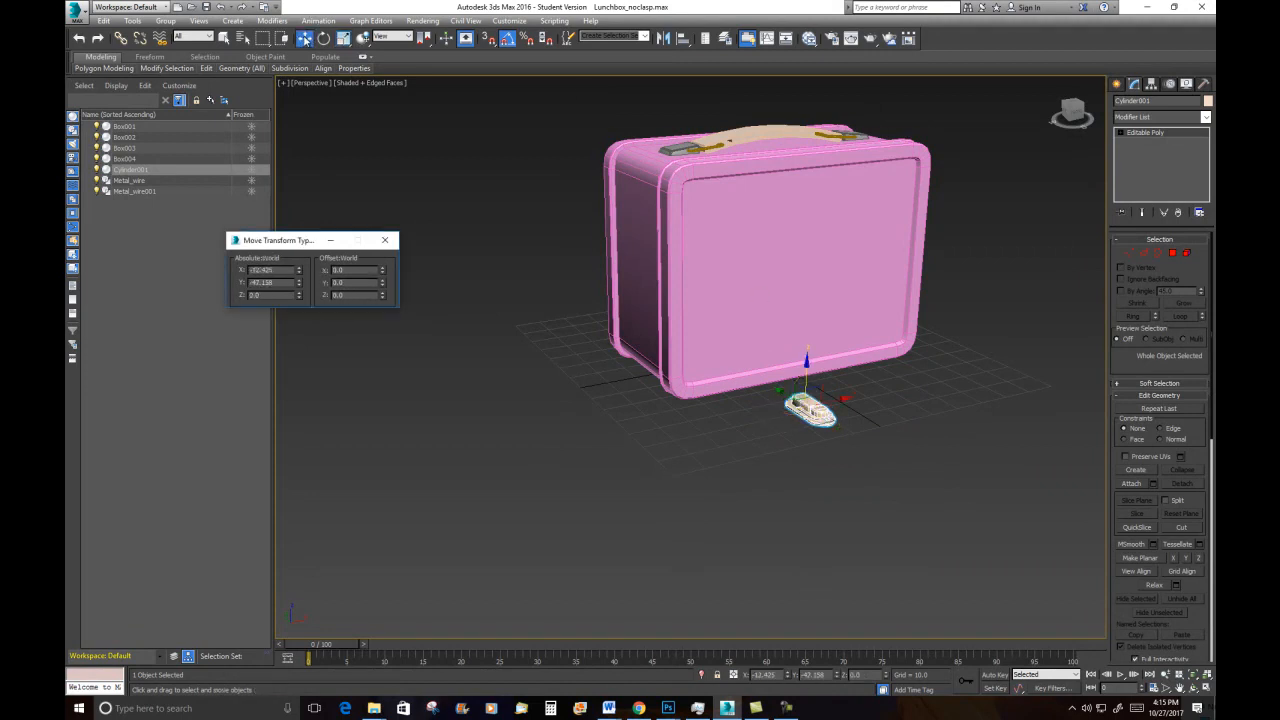
right_click(299, 271)
alt+middle_drag(927, 330, 884, 386)
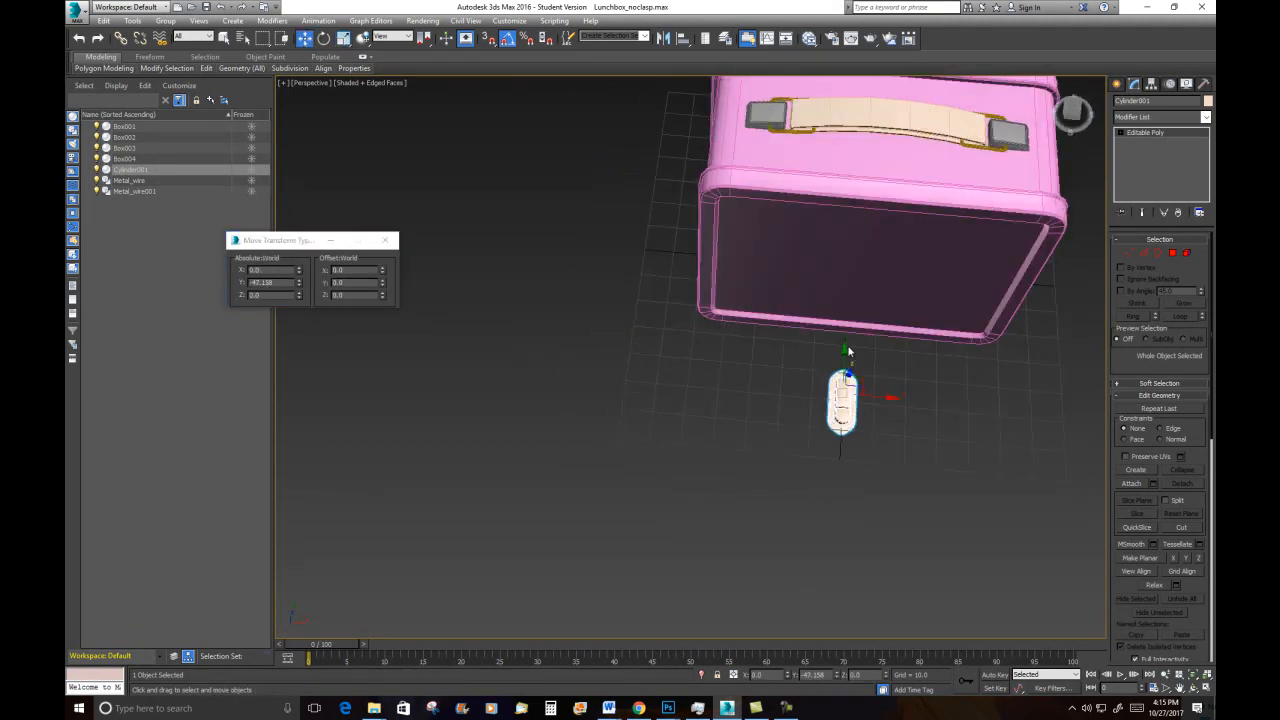
drag(841, 354, 858, 138)
alt+middle_drag(910, 267, 777, 400)
key(ctrl+z)
Move the clasp onto the lunchbox's top beside the front ridge, at about Y -12.32 and Z 74.83
drag(792, 368, 854, 162)
alt+middle_drag(889, 280, 760, 300)
scroll(838, 319, up, 6)
alt+middle_drag(839, 319, 794, 336)
middle_drag(683, 392, 791, 334)
scroll(791, 334, up, 6)
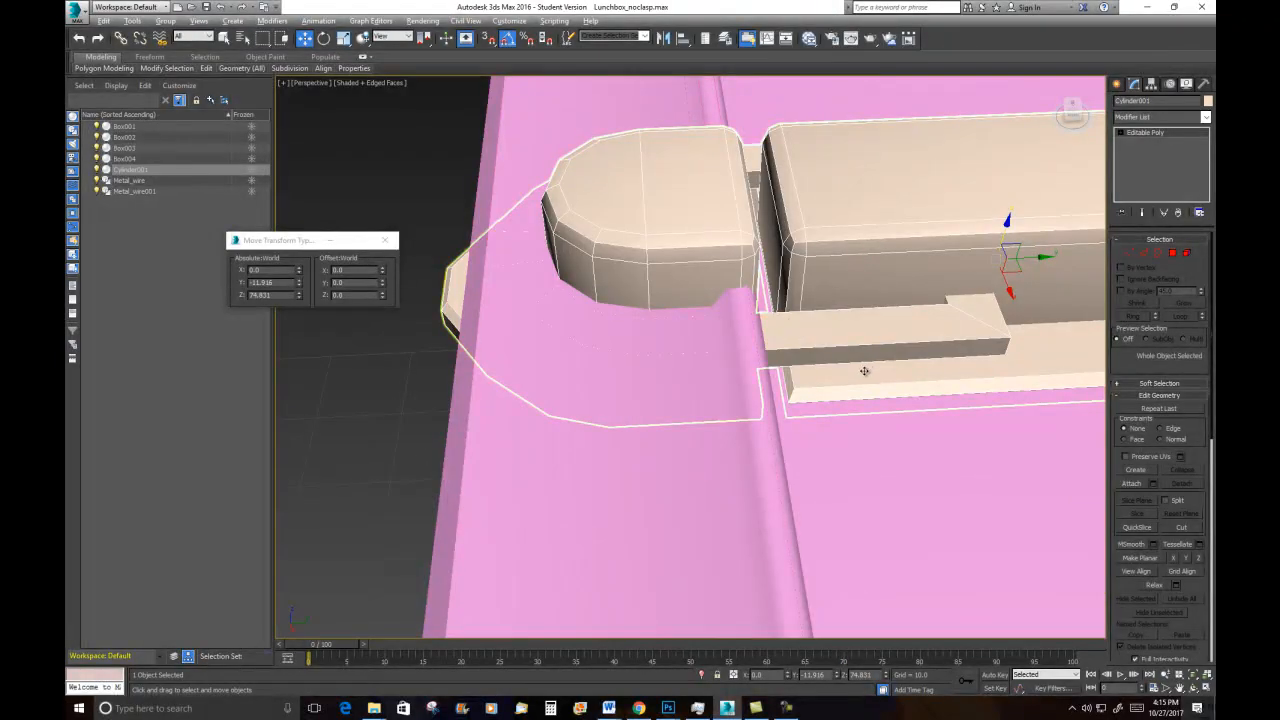
alt+middle_drag(866, 368, 850, 366)
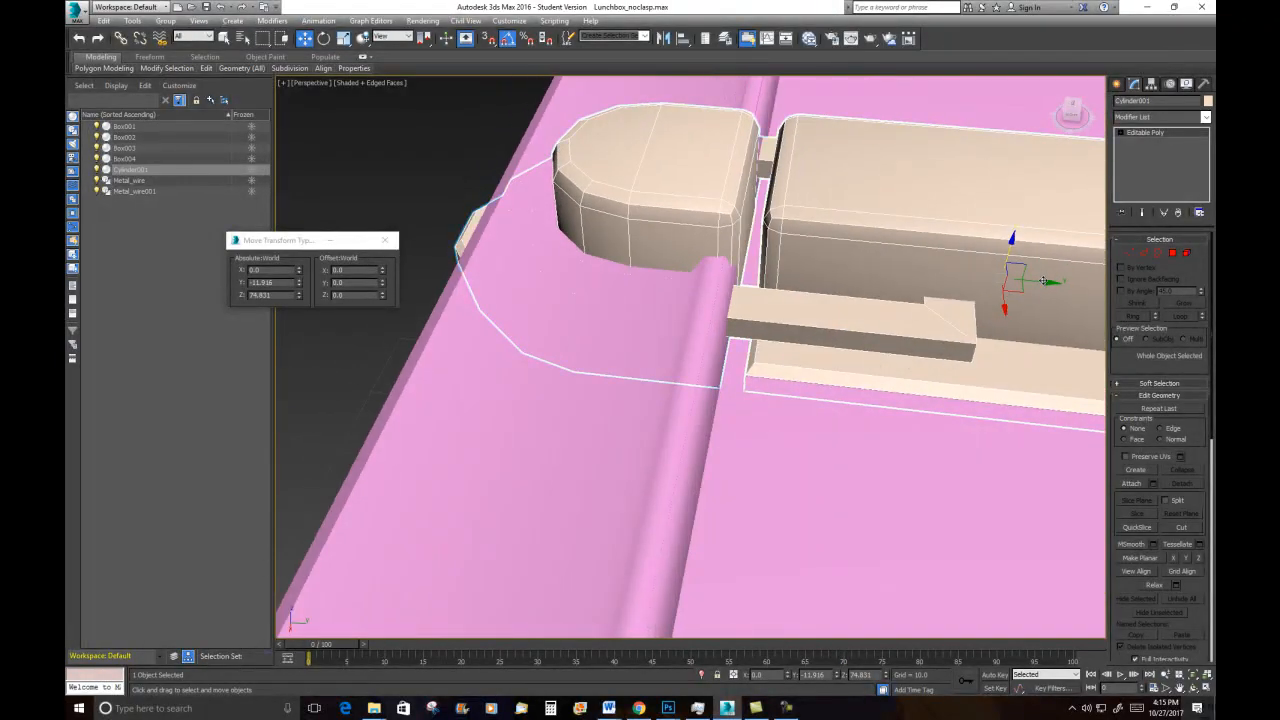
drag(1041, 282, 1023, 281)
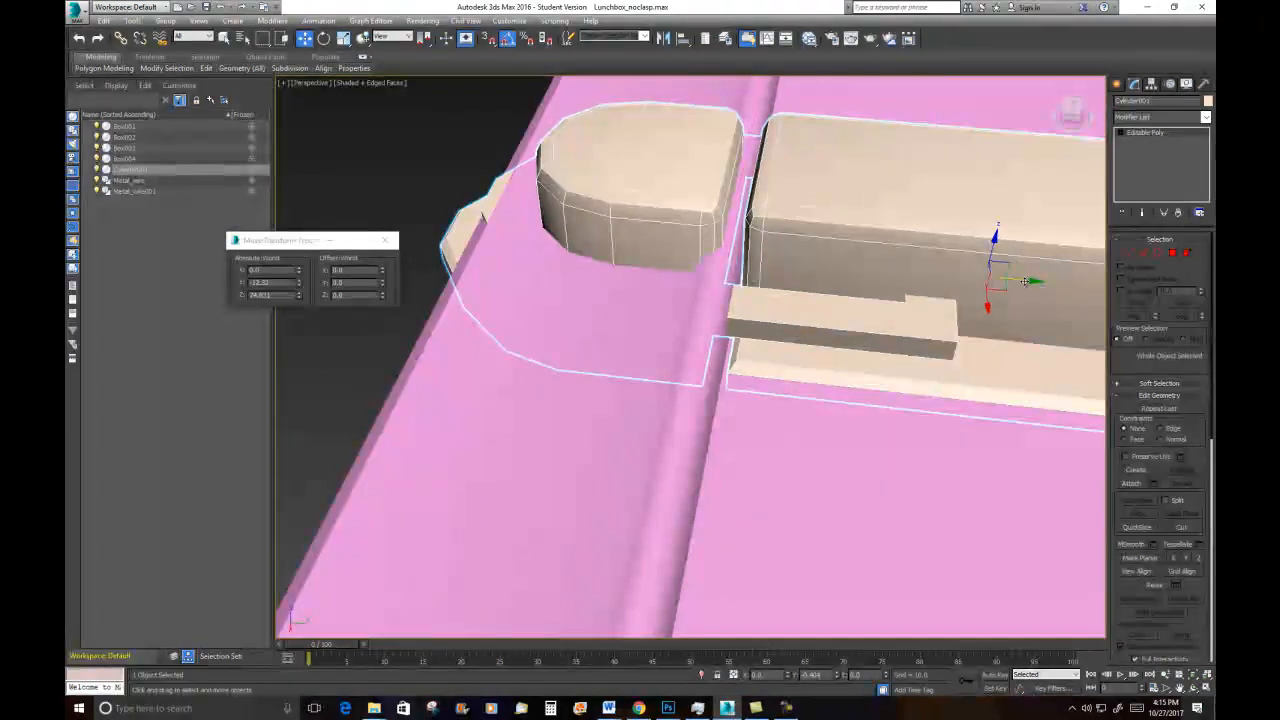
alt+middle_drag(986, 376, 1005, 338)
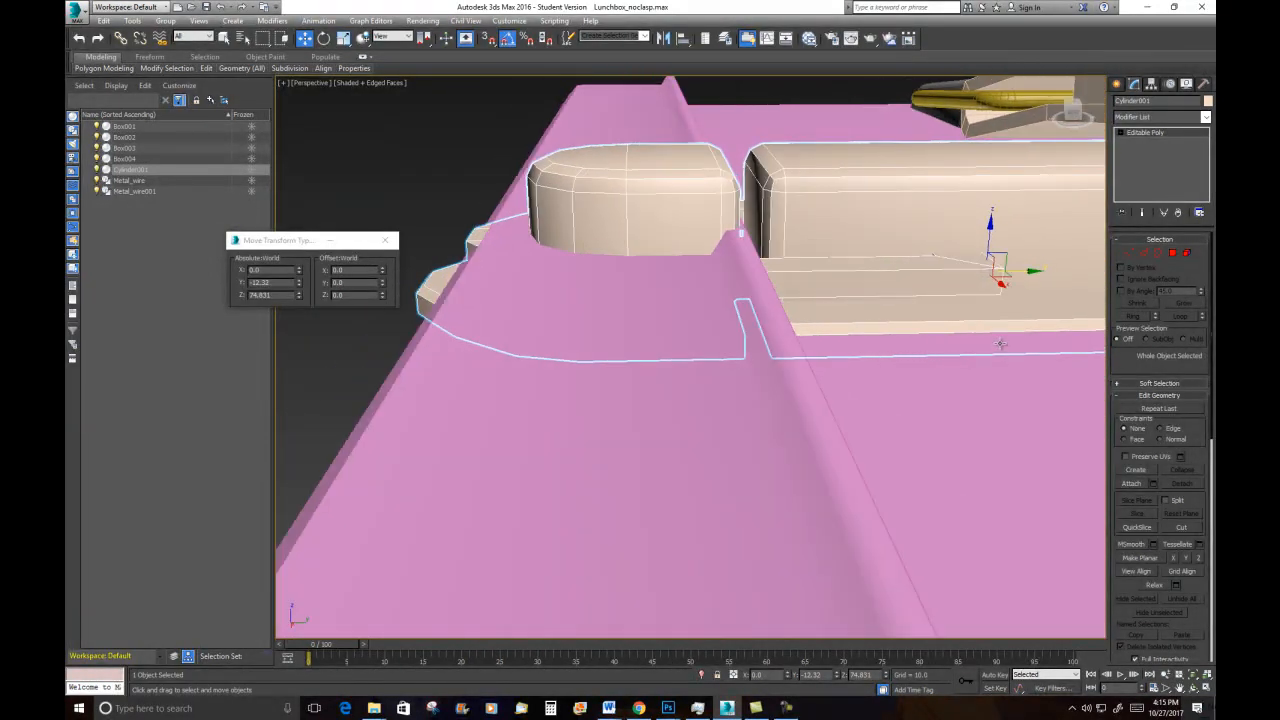
Select the loop frame and the rounded block's base plate as elements and raise them above the lunchbox surface
click(1187, 253)
ctrl+click(843, 284)
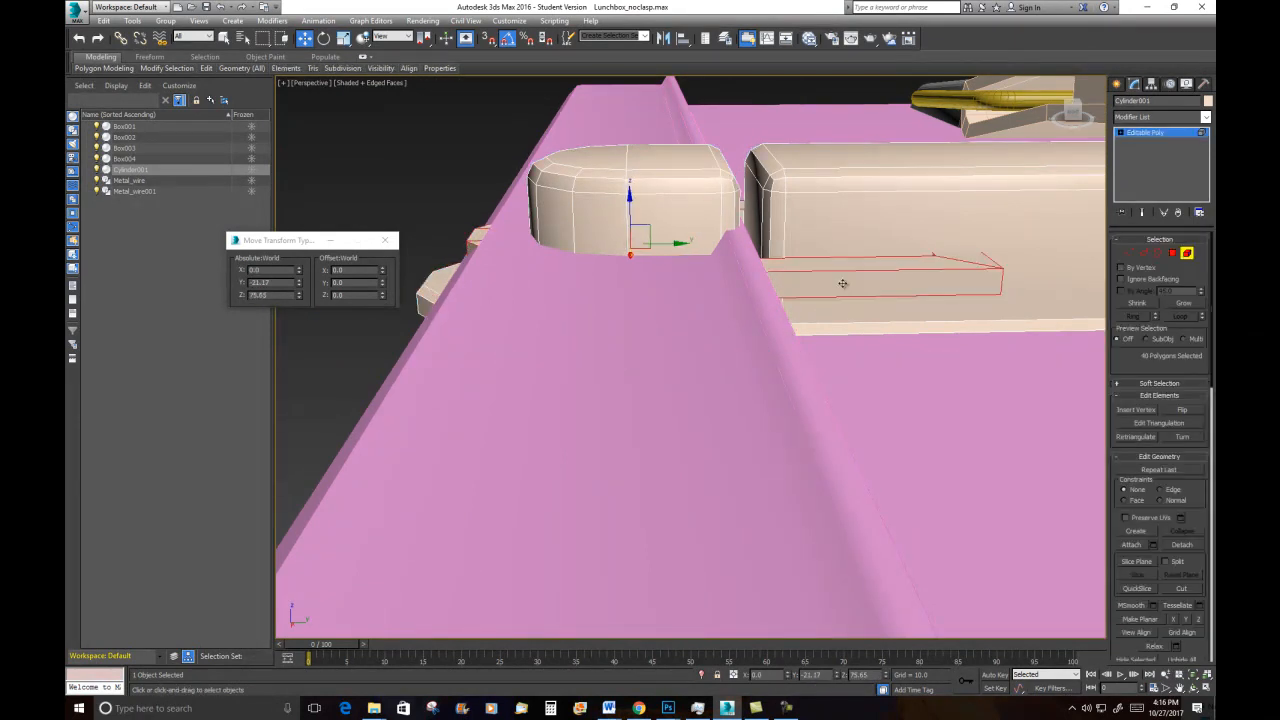
alt+middle_drag(819, 314, 829, 337)
ctrl+click(444, 311)
drag(628, 210, 650, 139)
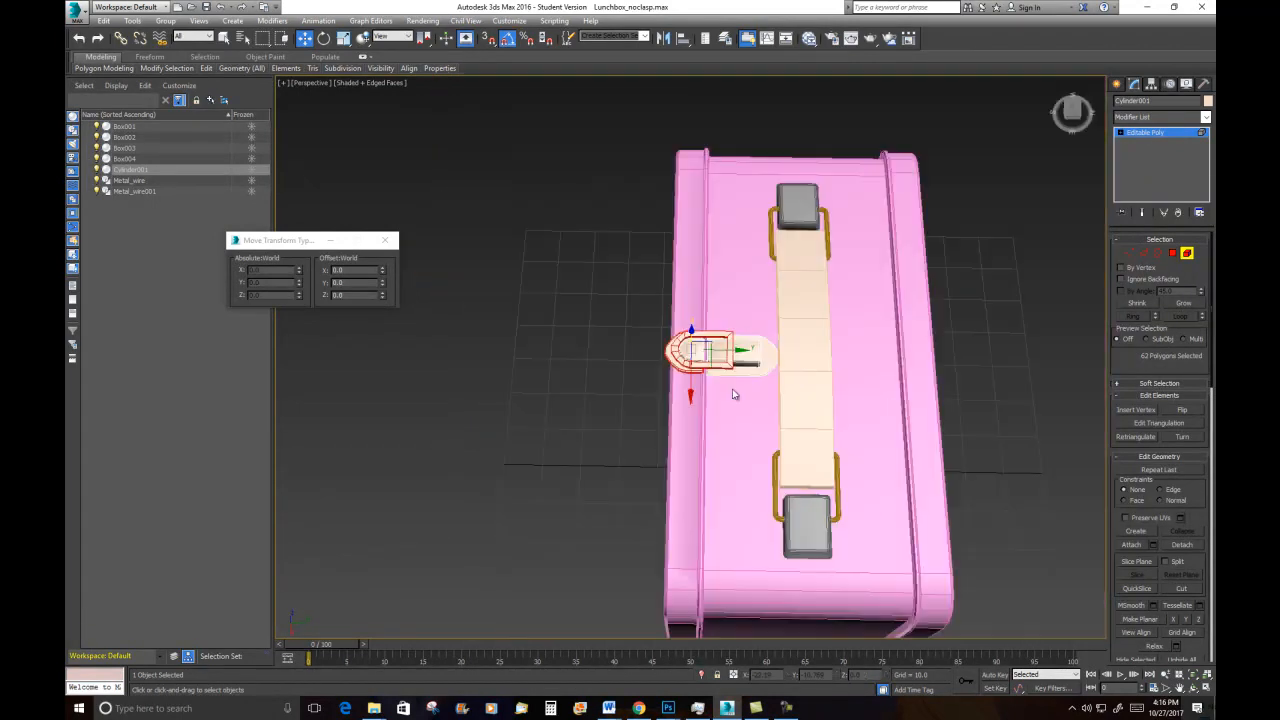
alt+middle_drag(734, 392, 744, 416)
Scale the whole clasp down slightly and shift it forward to about Y -13.86, placing its gap over the ridge
click(1186, 254)
key(r)
drag(742, 356, 744, 388)
alt+middle_drag(757, 434, 720, 392)
scroll(682, 356, up, 5)
scroll(690, 357, down, 5)
scroll(716, 368, up, 5)
key(w)
drag(818, 348, 801, 345)
scroll(747, 366, up, 6)
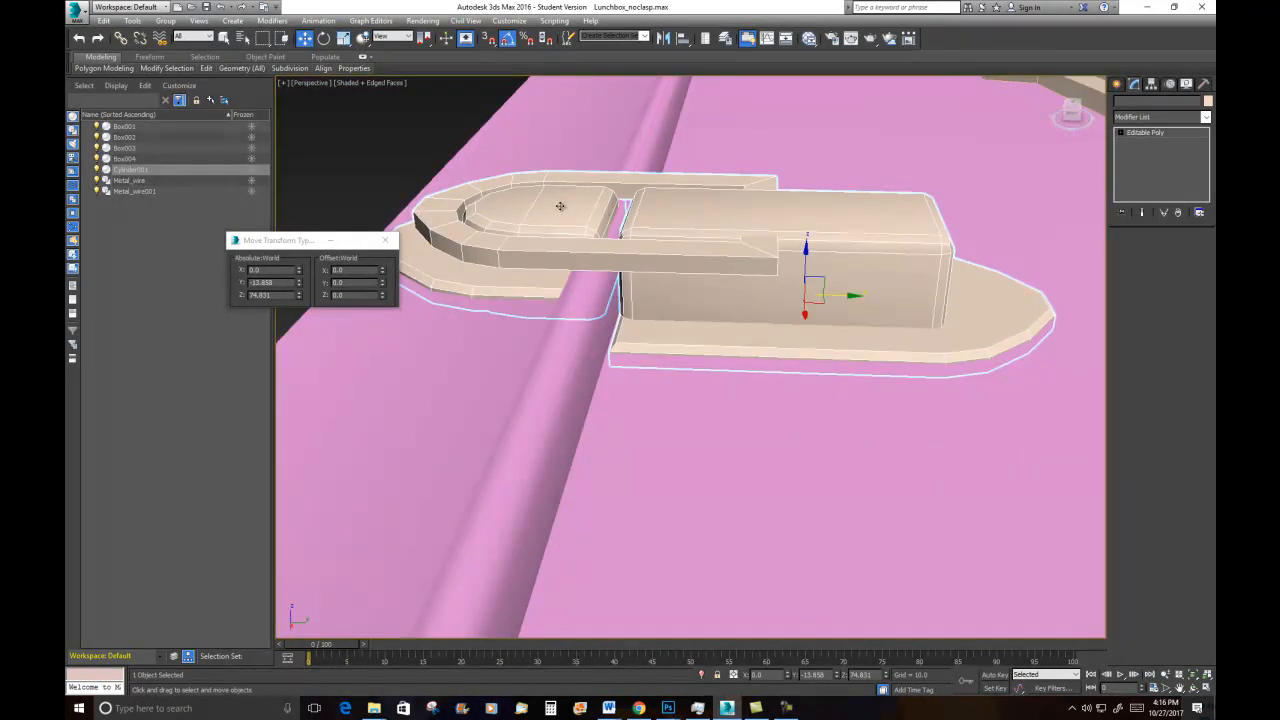
Select the rounded and rectangular block elements and raise them together by about 0.69
click(1186, 256)
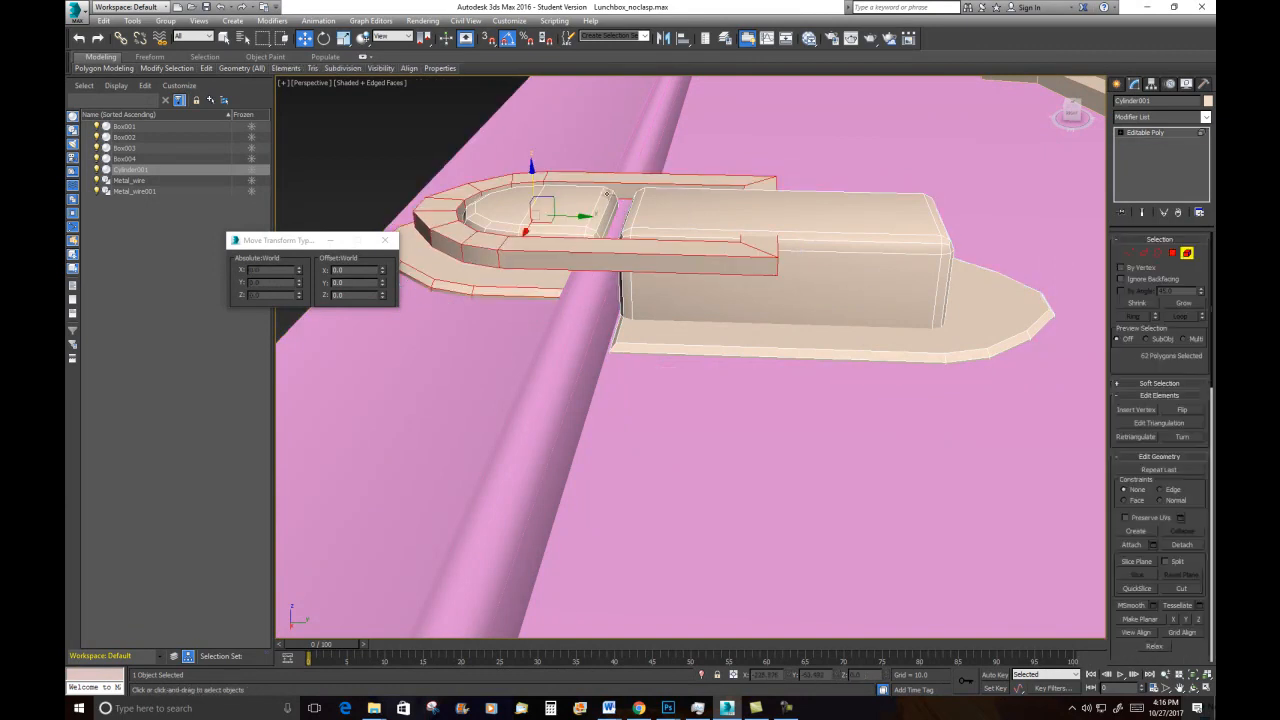
click(588, 188)
ctrl+click(734, 216)
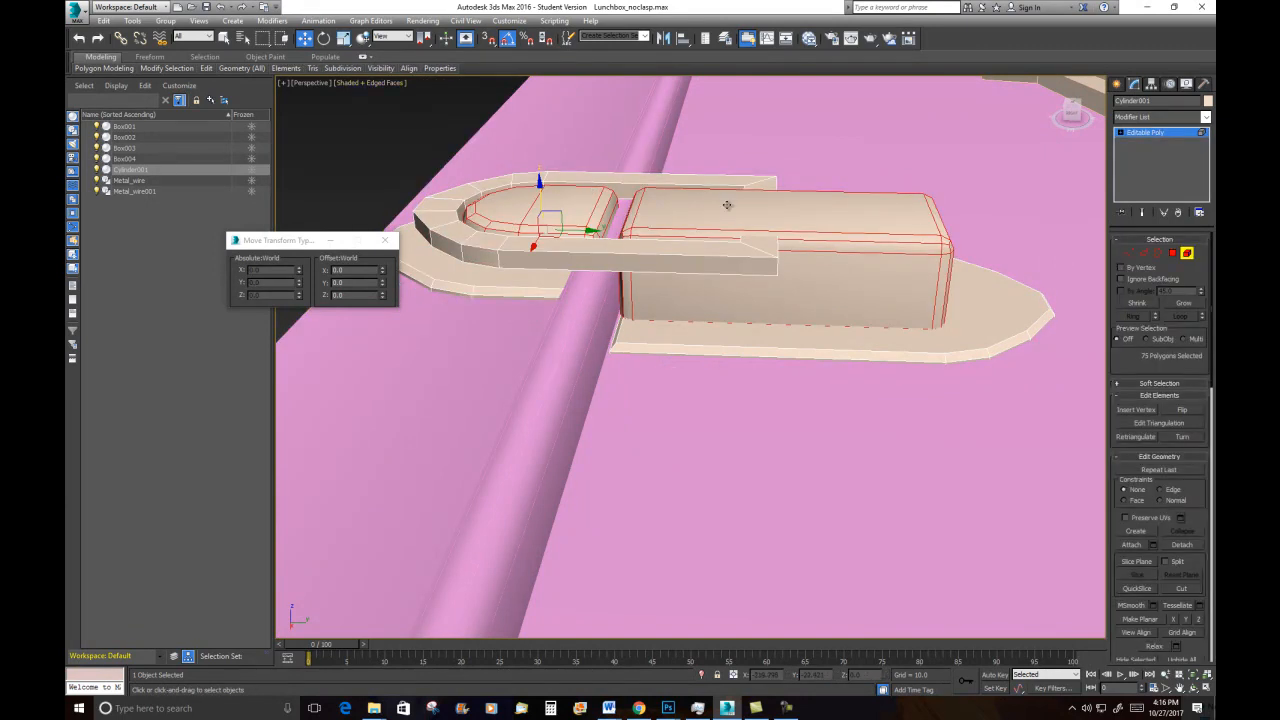
drag(542, 194, 545, 168)
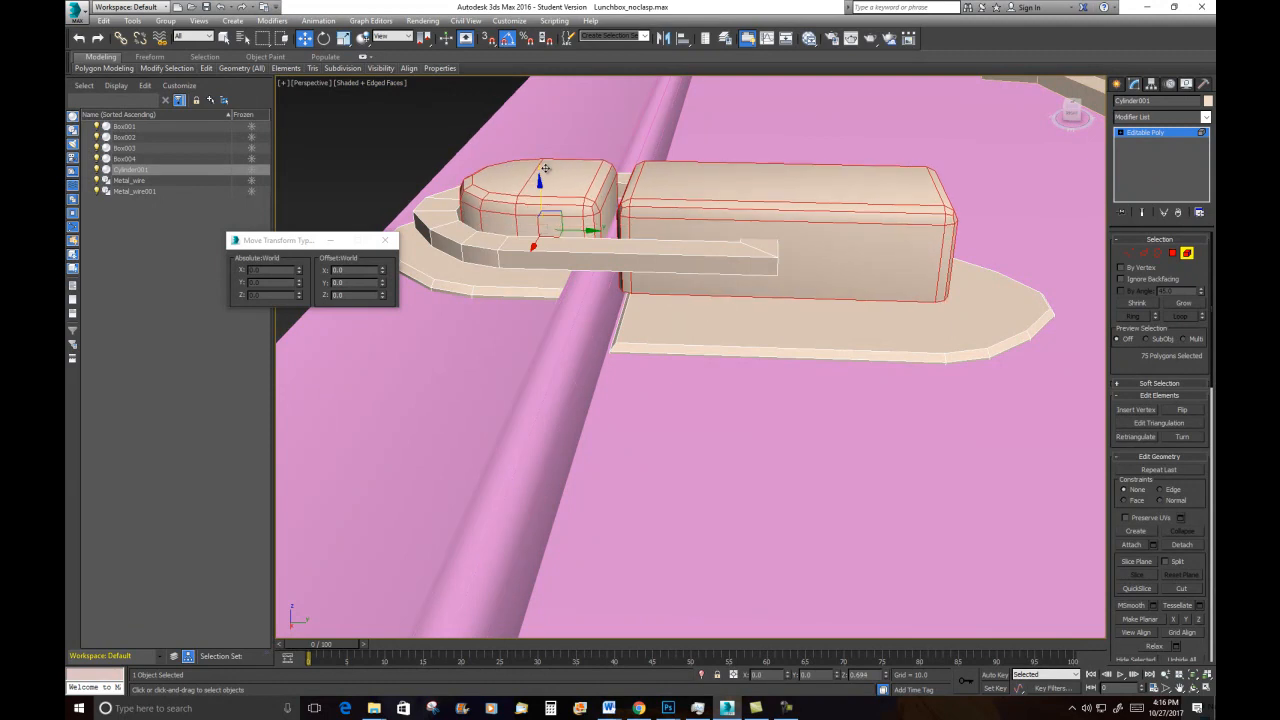
alt+middle_drag(543, 168, 643, 244)
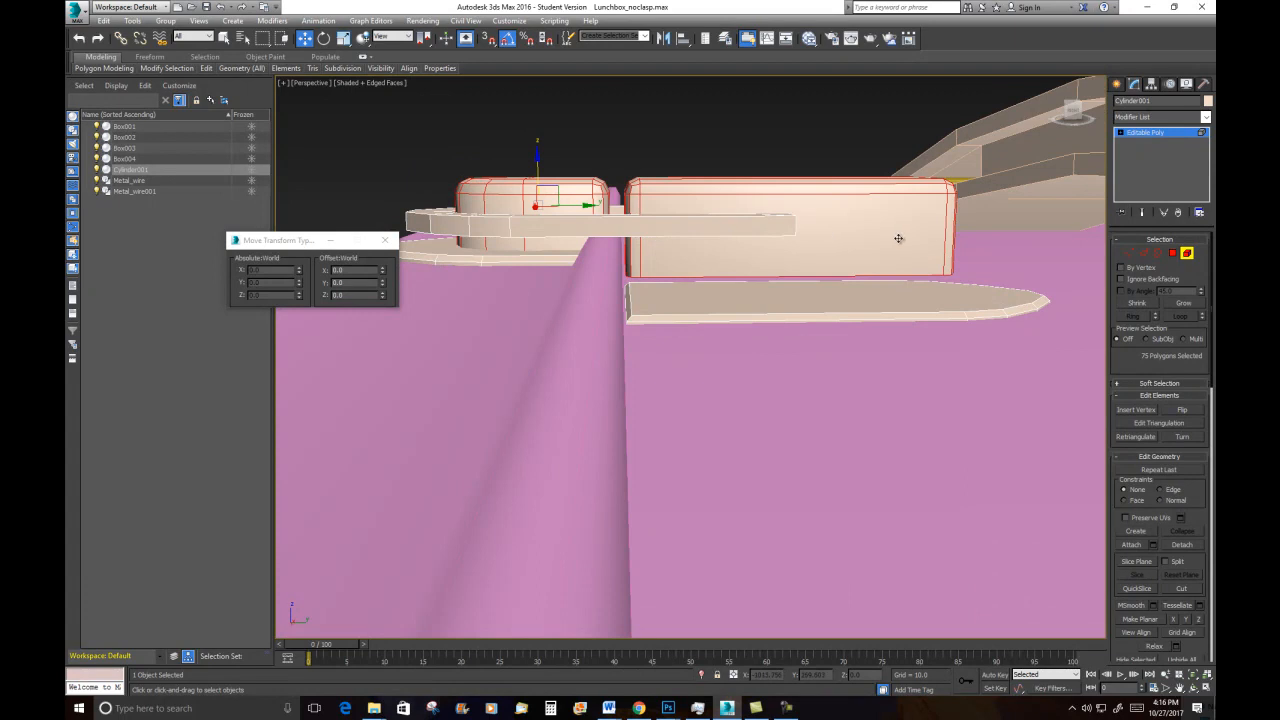
Pull the rectangular block's bottom vertices down to close the gap above its base plate
click(1124, 254)
alt+middle_drag(852, 352, 858, 348)
drag(975, 256, 648, 263)
drag(709, 228, 712, 252)
Raise the base plate element under the rectangular block to about Z 74.97
click(1187, 253)
click(972, 303)
drag(920, 278, 922, 270)
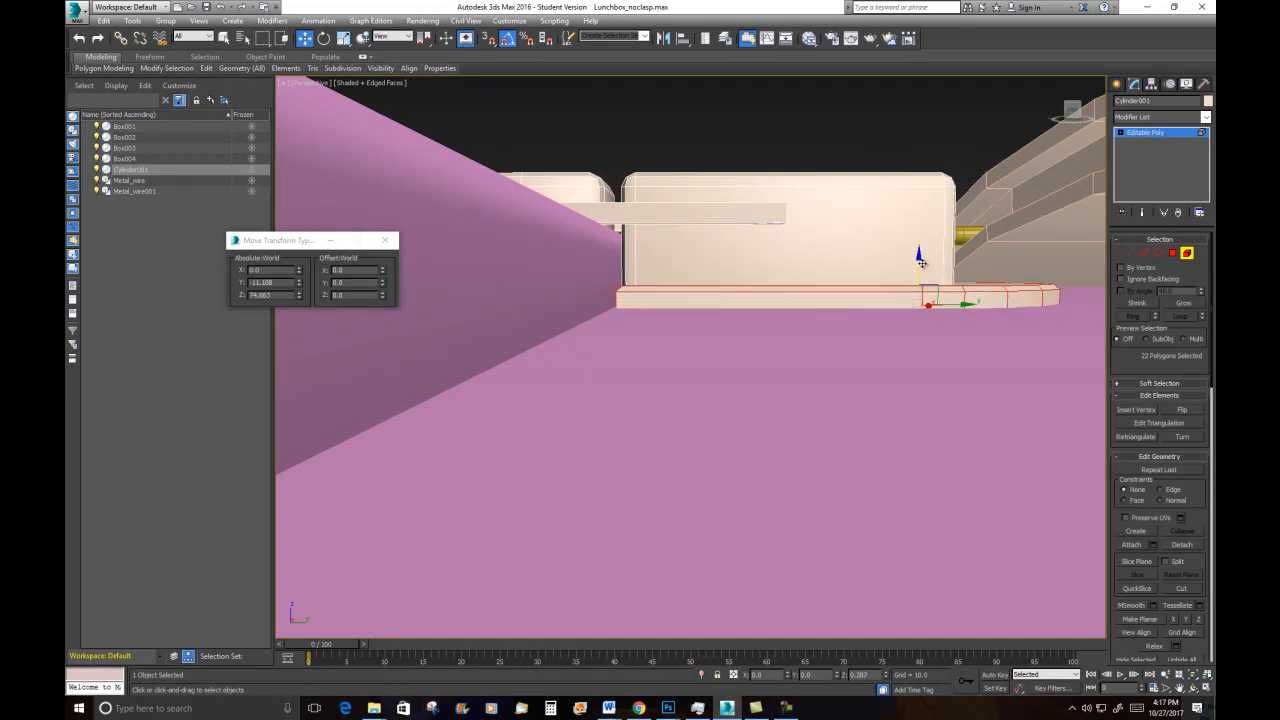
Select the four vertices at the loop frame's rounded tip and raise them to about Z 77.17
alt+middle_drag(762, 296, 634, 348)
scroll(740, 357, down, 5)
scroll(740, 357, up, 5)
scroll(720, 381, down, 6)
scroll(629, 356, up, 5)
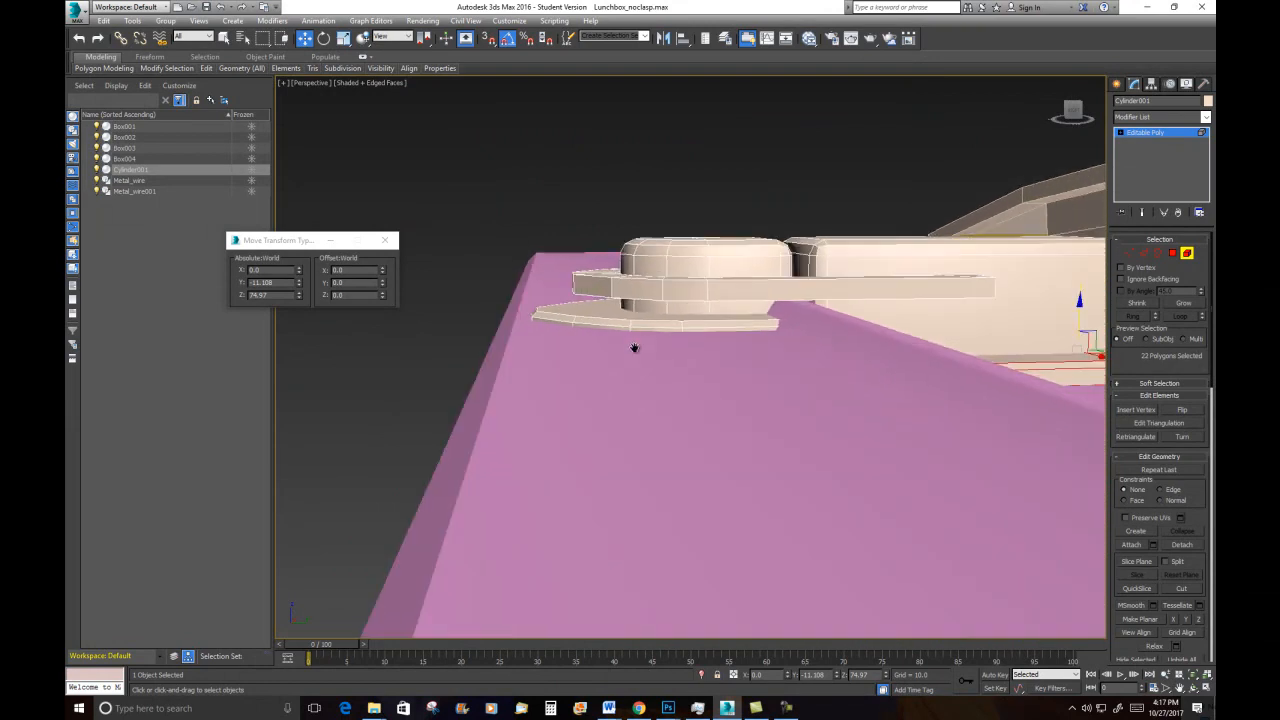
click(1129, 255)
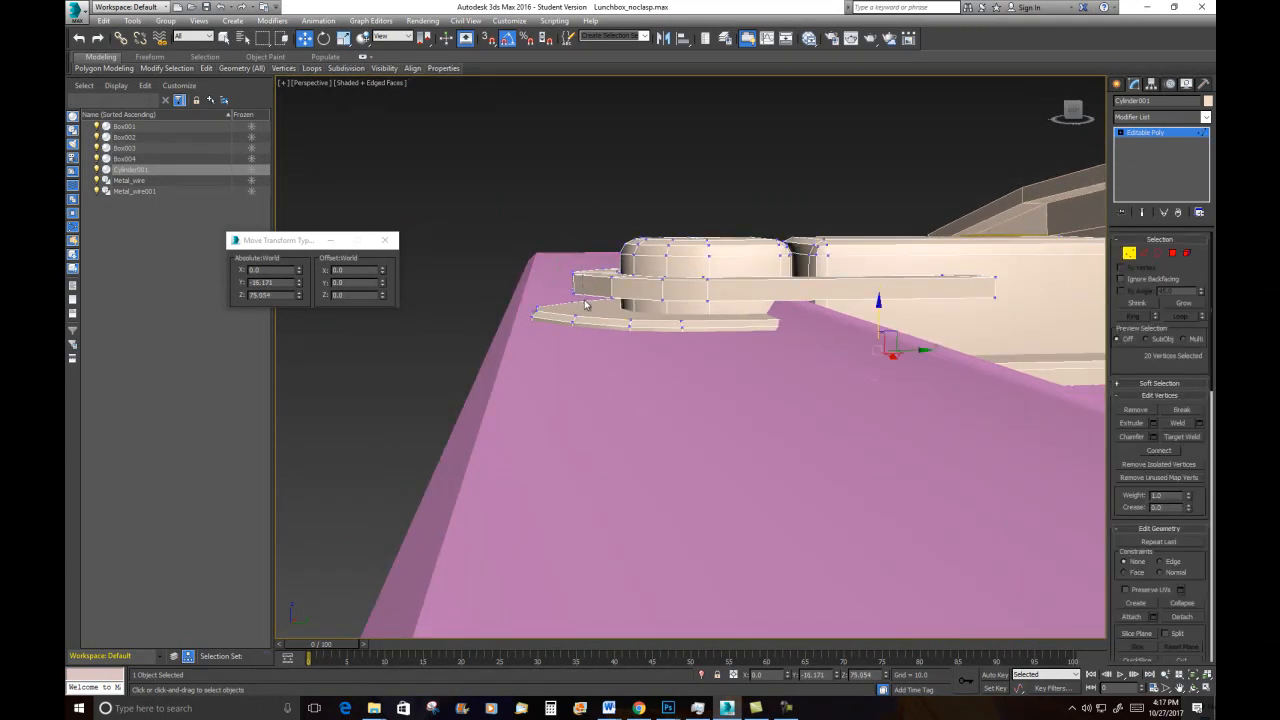
drag(586, 303, 574, 231)
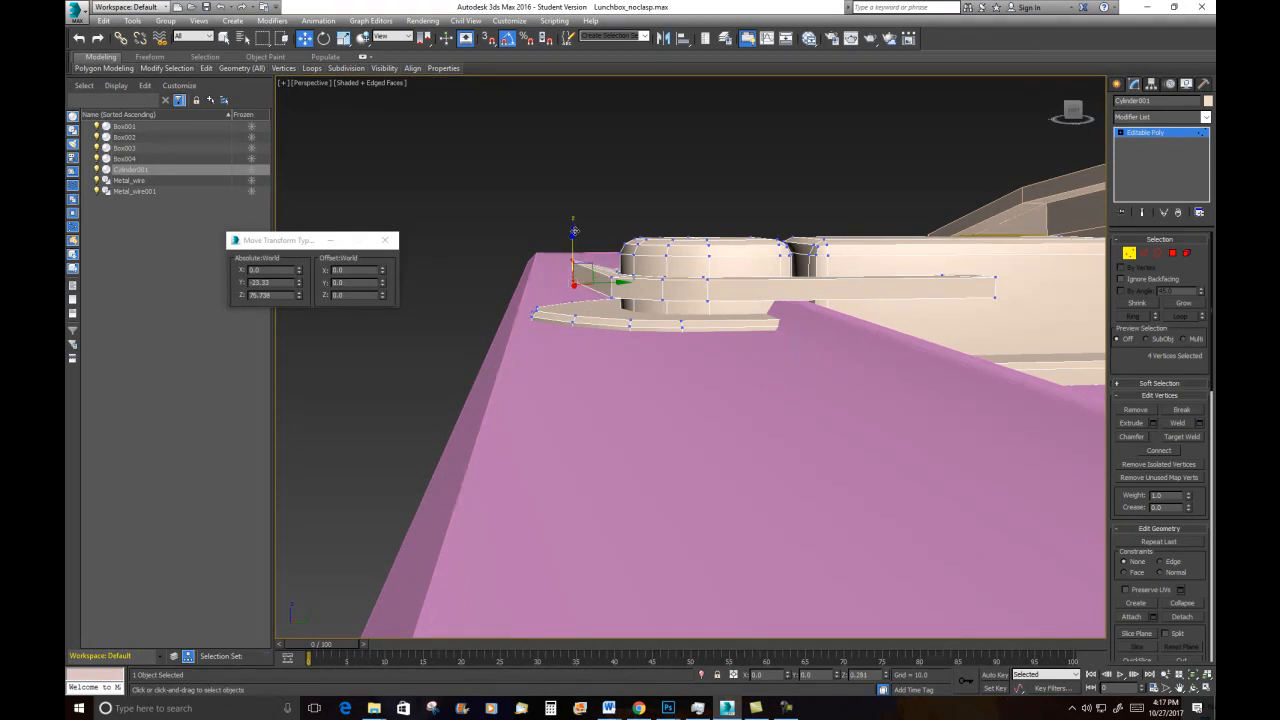
alt+middle_drag(631, 334, 616, 460)
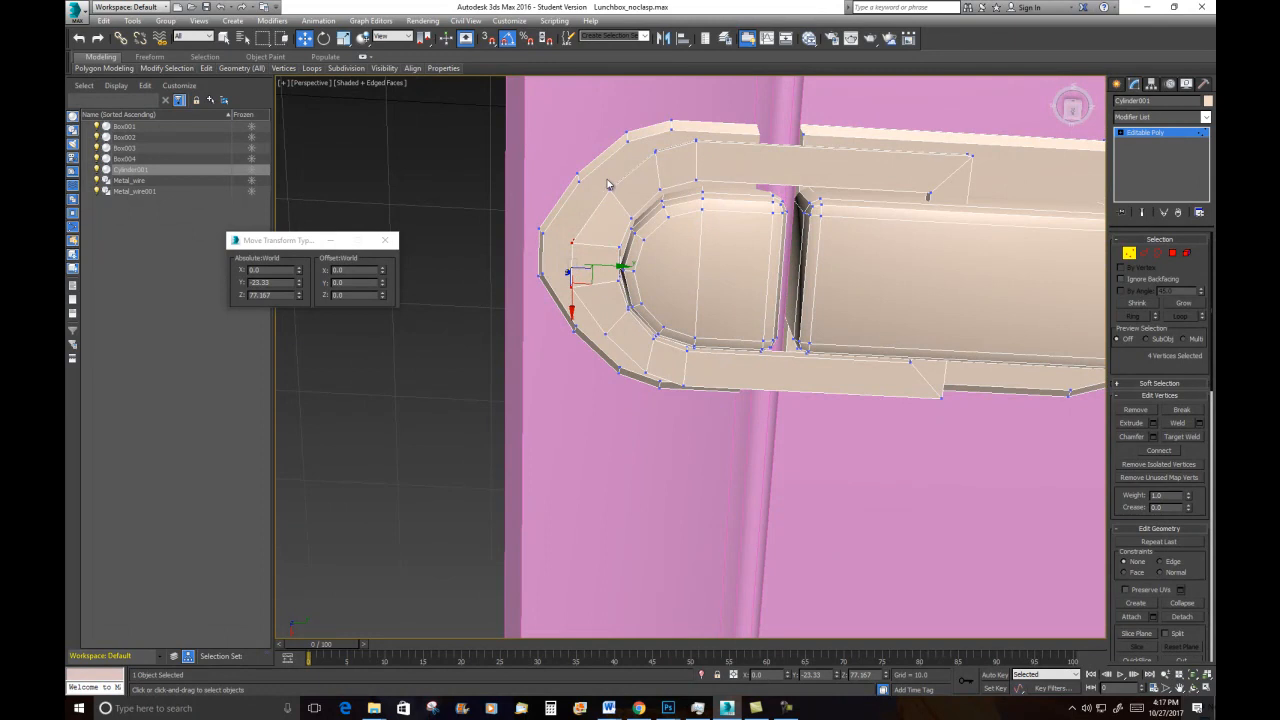
Select the frame's inner-top and matching vertices just behind the tip on both sides and raise them to about Z 76.89
drag(618, 204, 619, 206)
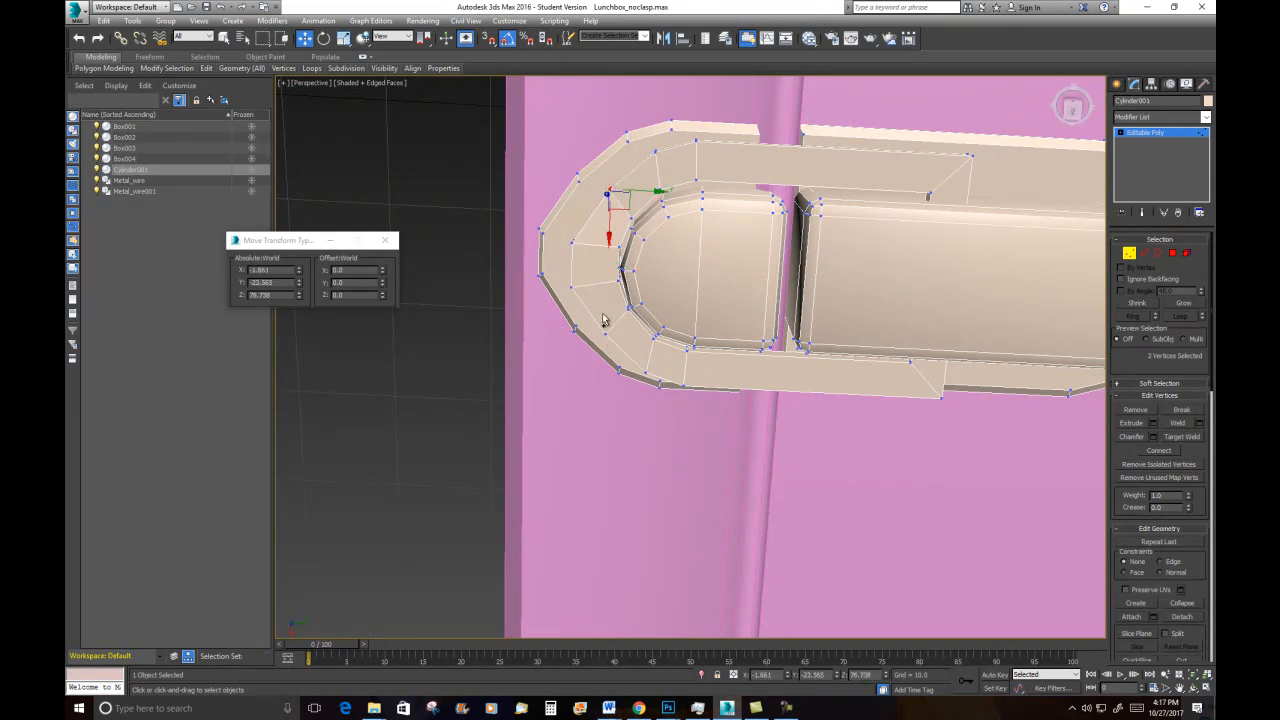
ctrl+drag(617, 346, 620, 346)
alt+middle_drag(654, 368, 656, 262)
drag(606, 215, 607, 212)
Raise the four inner vertices at the loop frame's tip slightly, then finish vertex editing and deselect the clasp
alt+middle_drag(607, 212, 640, 345)
scroll(598, 261, down, 5)
middle_drag(600, 262, 600, 274)
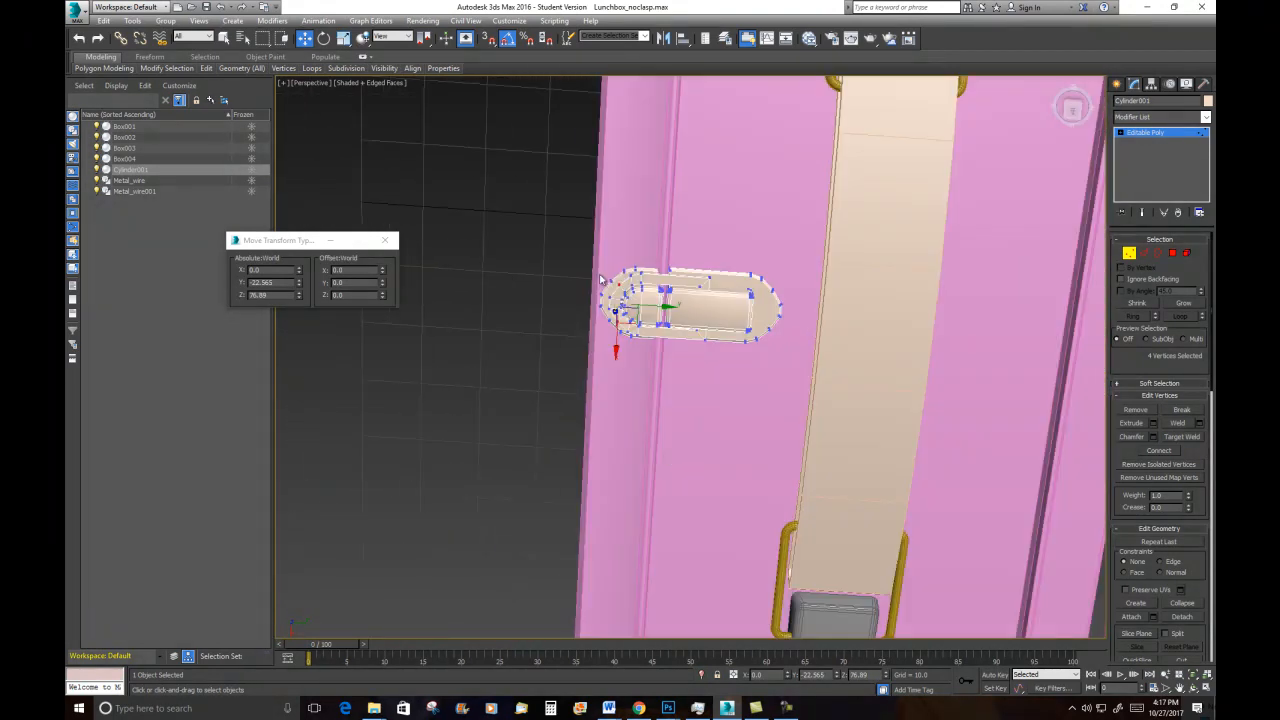
scroll(612, 299, up, 5)
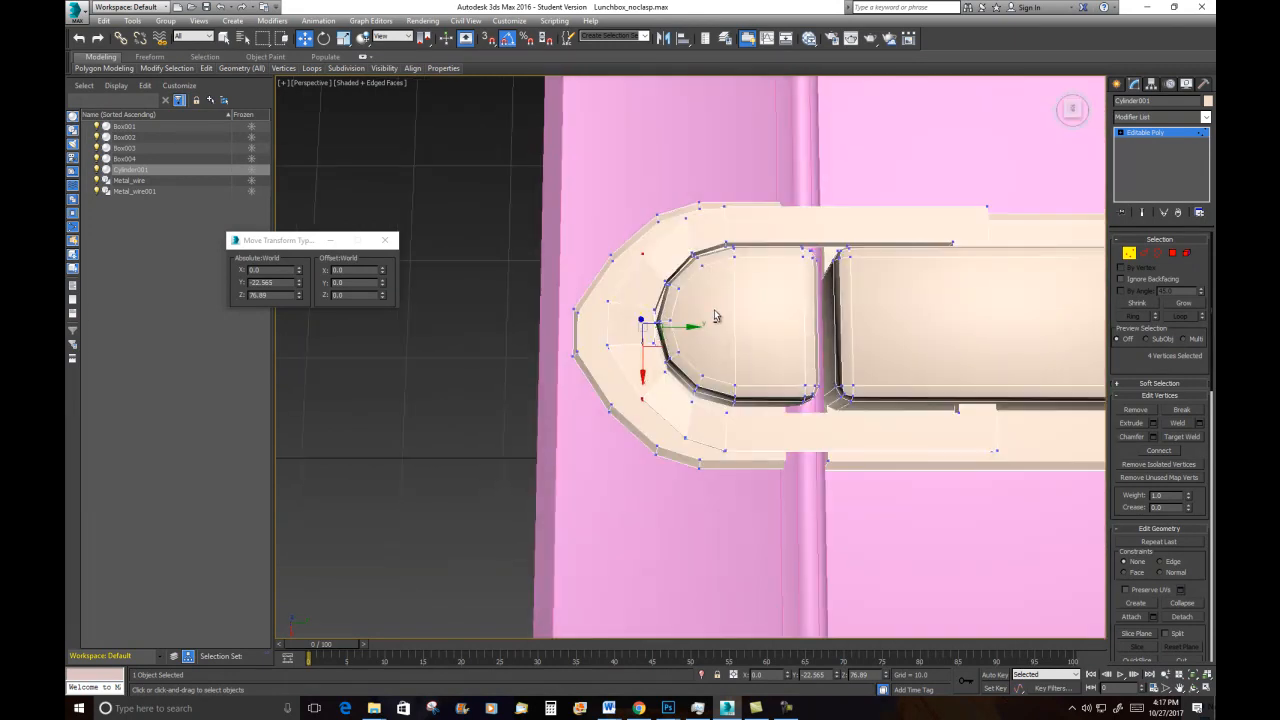
drag(662, 324, 664, 344)
alt+middle_drag(700, 372, 677, 285)
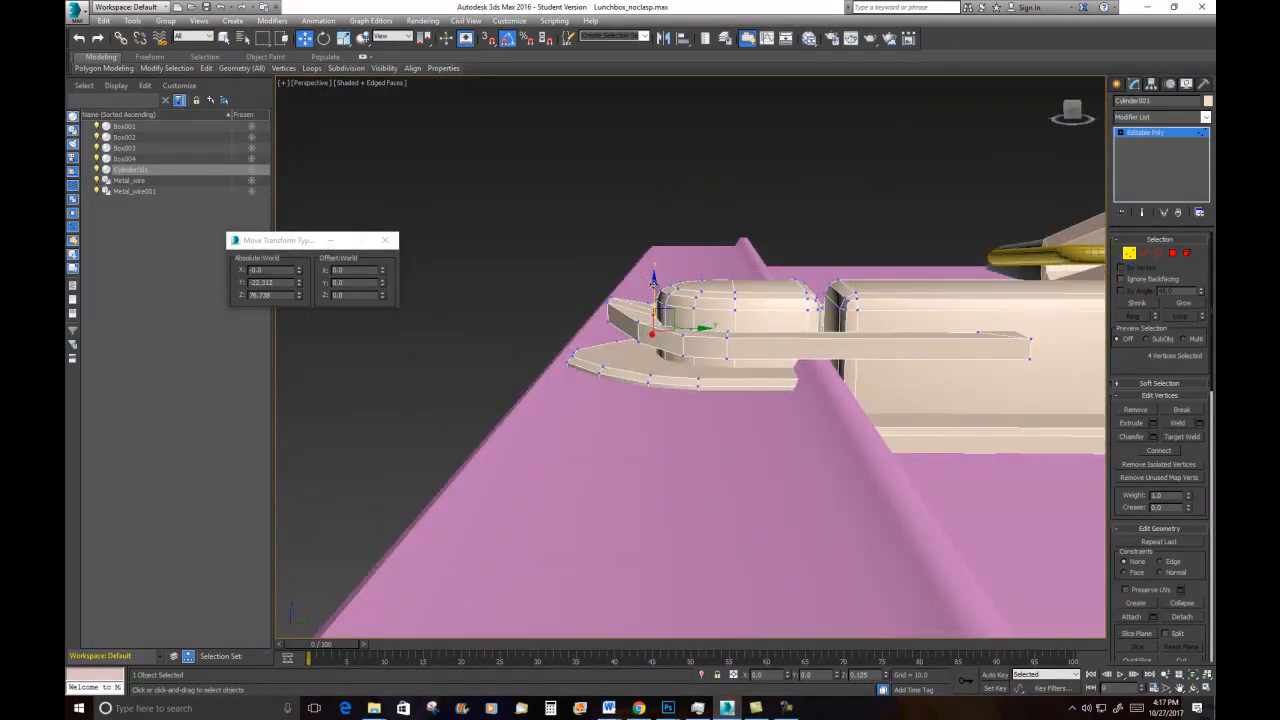
alt+middle_drag(683, 305, 766, 331)
scroll(702, 380, down, 8)
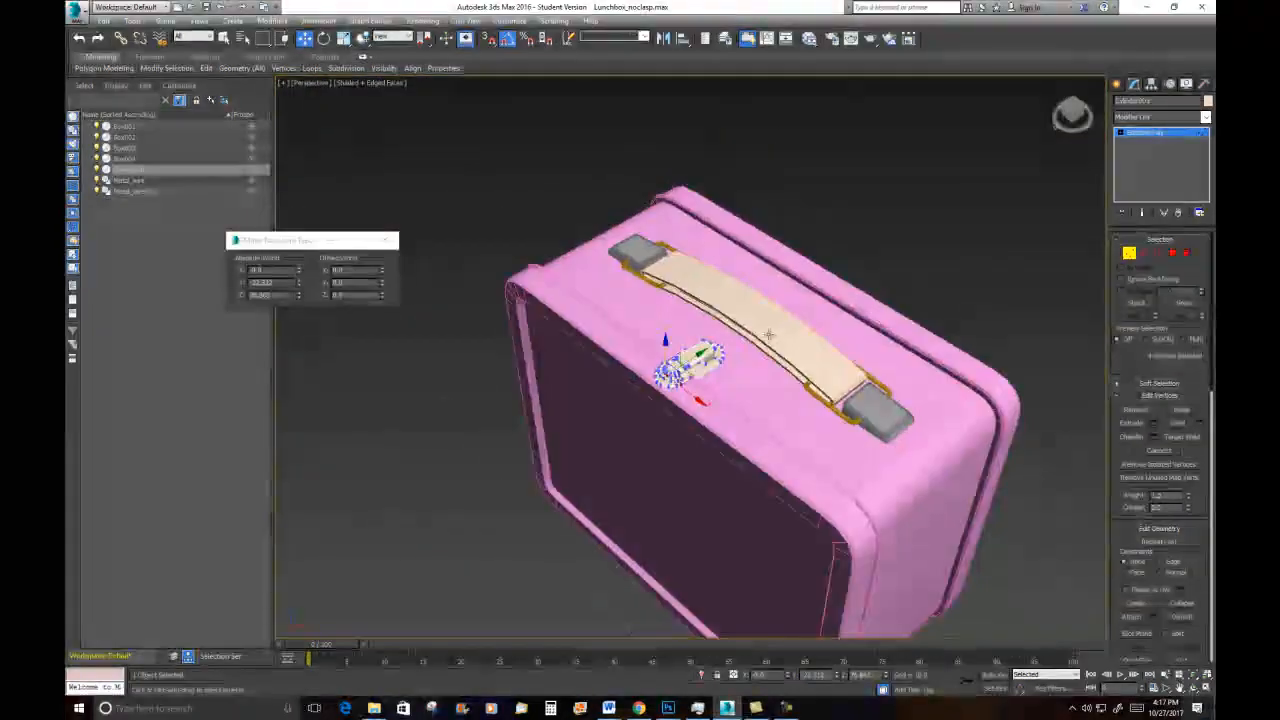
click(1129, 253)
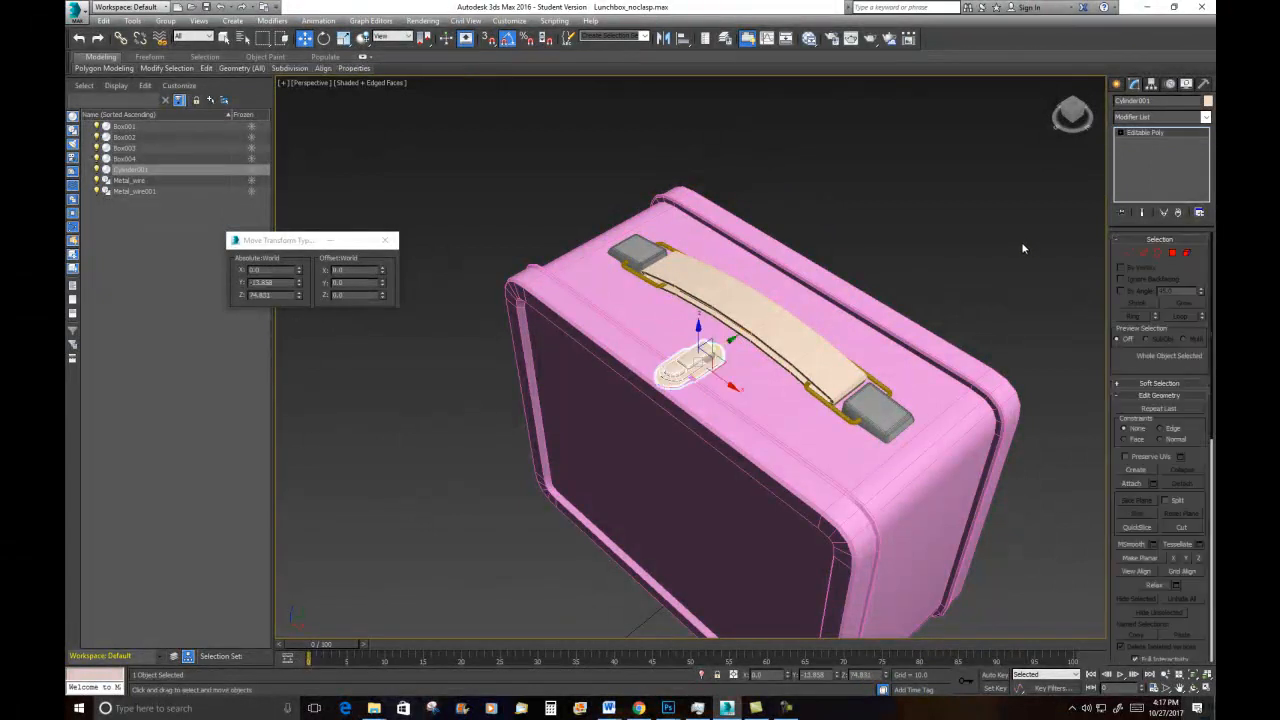
click(948, 303)
Connect the lunchbox body's lengthwise horizontal edges with two segments pinched close together to bracket the clasp
alt+middle_drag(868, 384, 809, 363)
scroll(562, 265, up, 5)
middle_drag(562, 265, 600, 292)
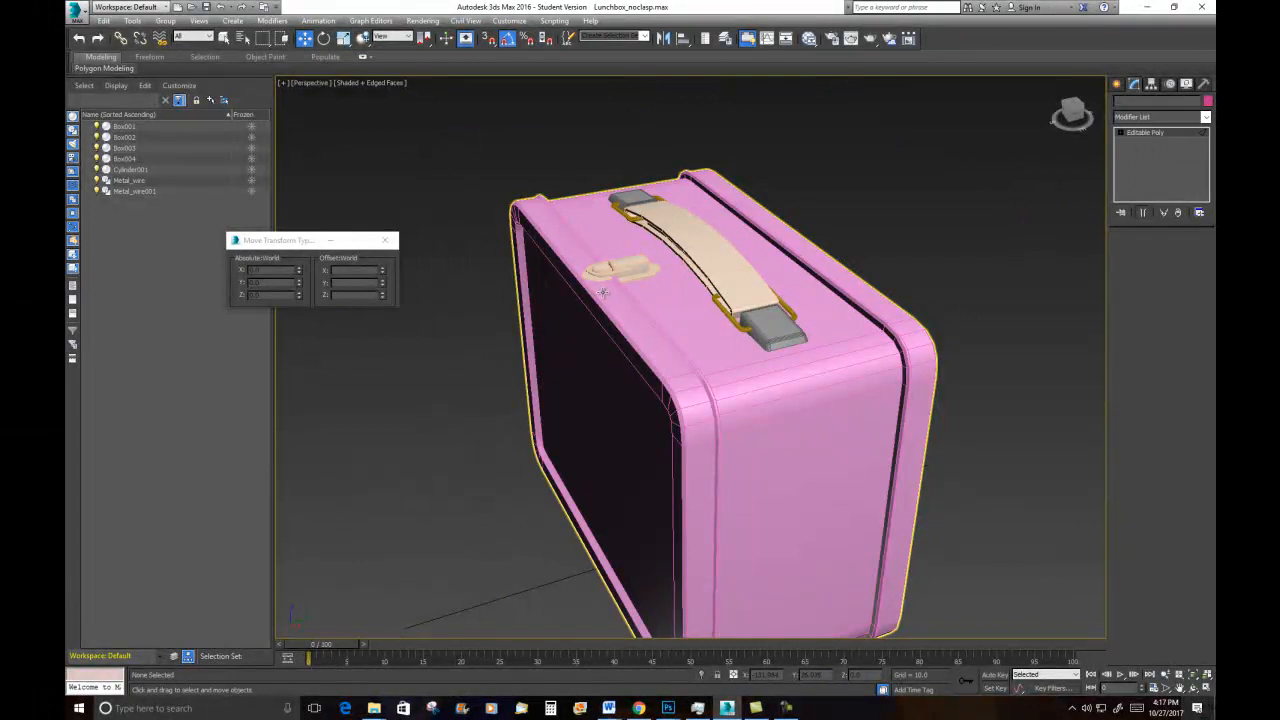
click(603, 291)
alt+middle_drag(603, 291, 739, 328)
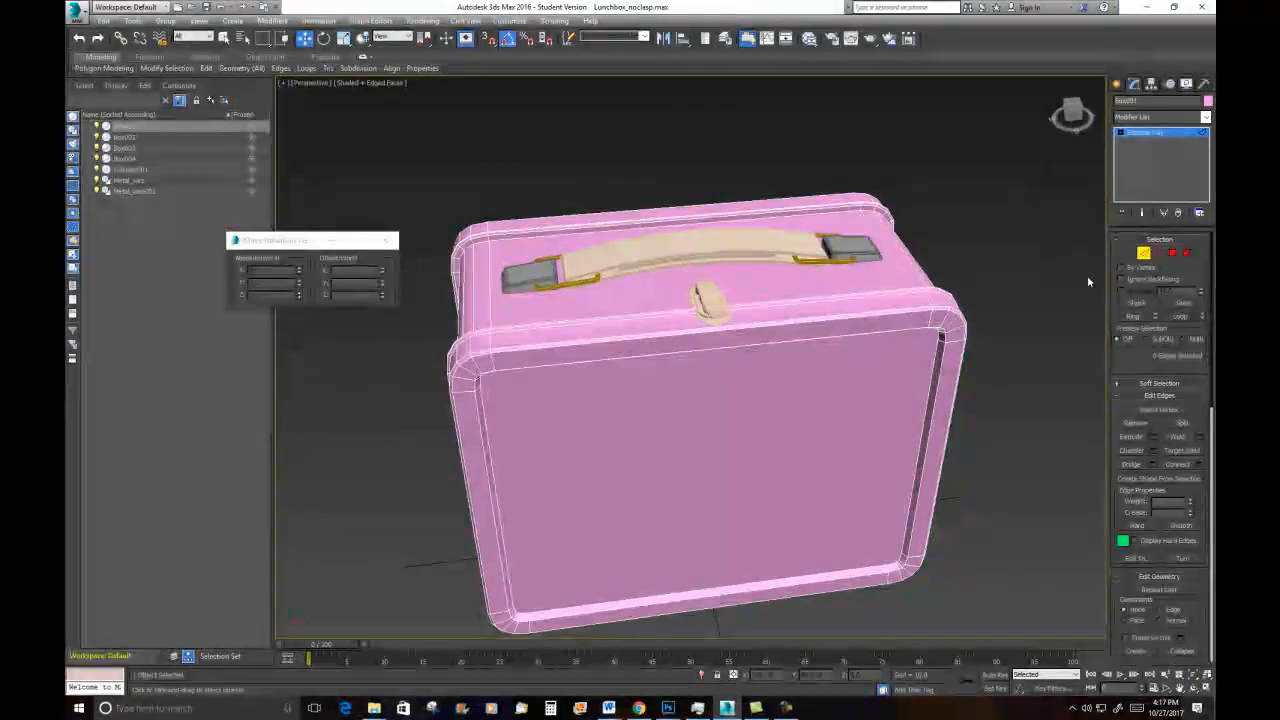
alt+middle_drag(840, 356, 691, 213)
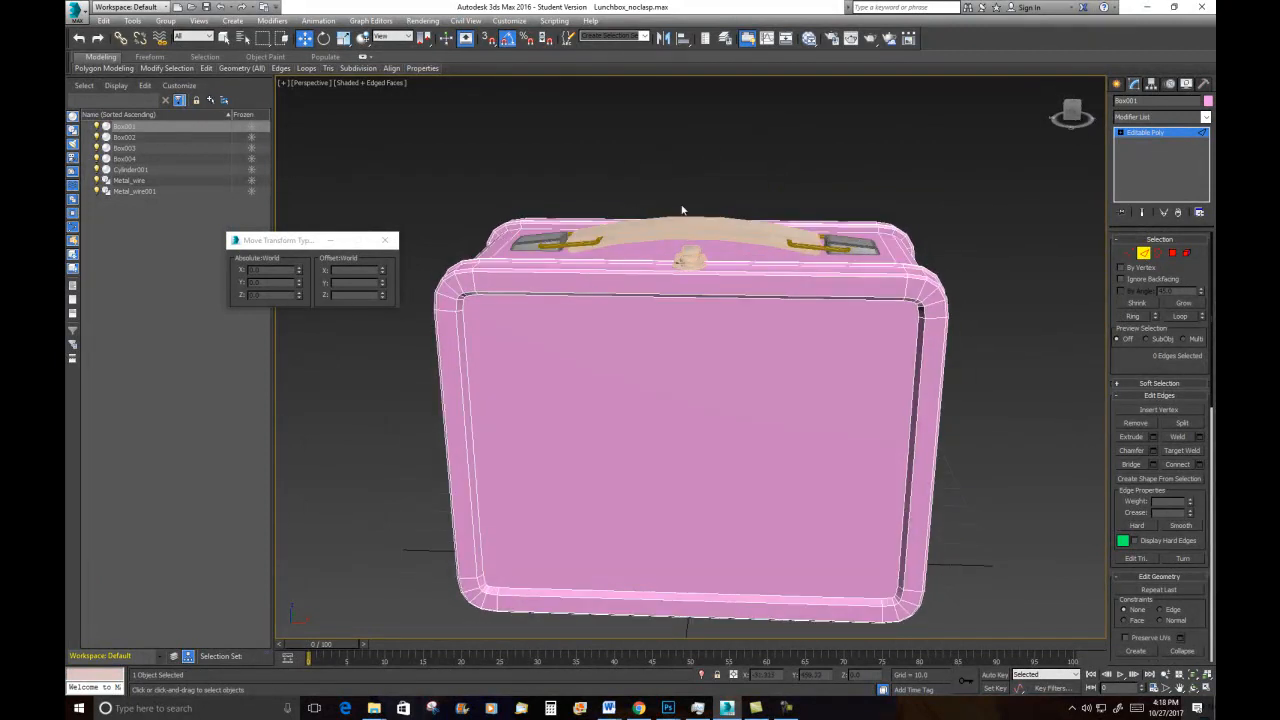
drag(714, 656, 717, 668)
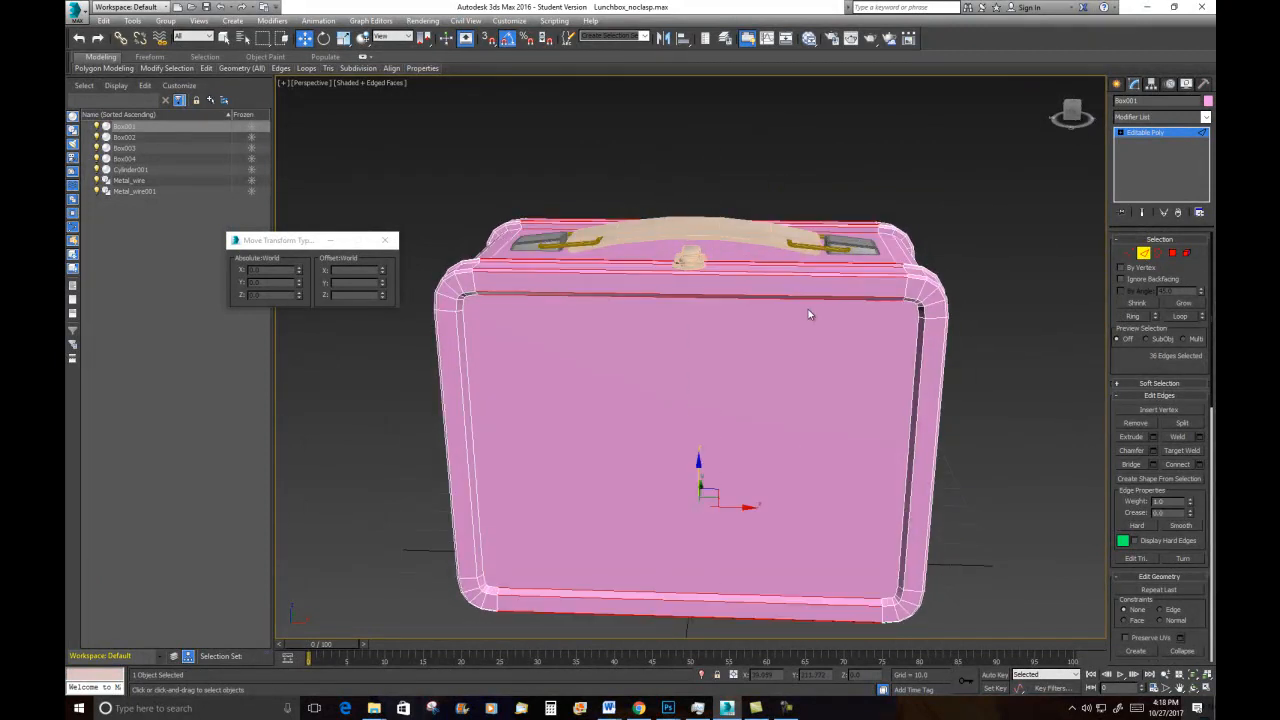
right_click(803, 305)
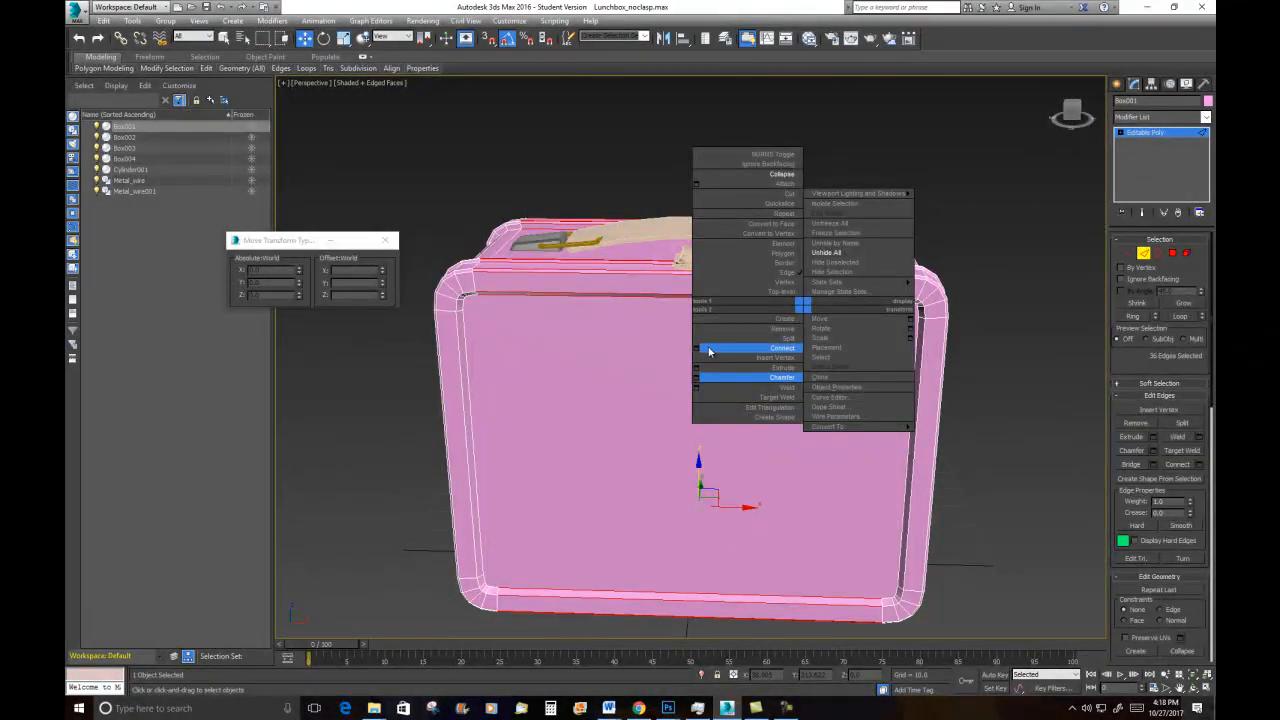
click(700, 352)
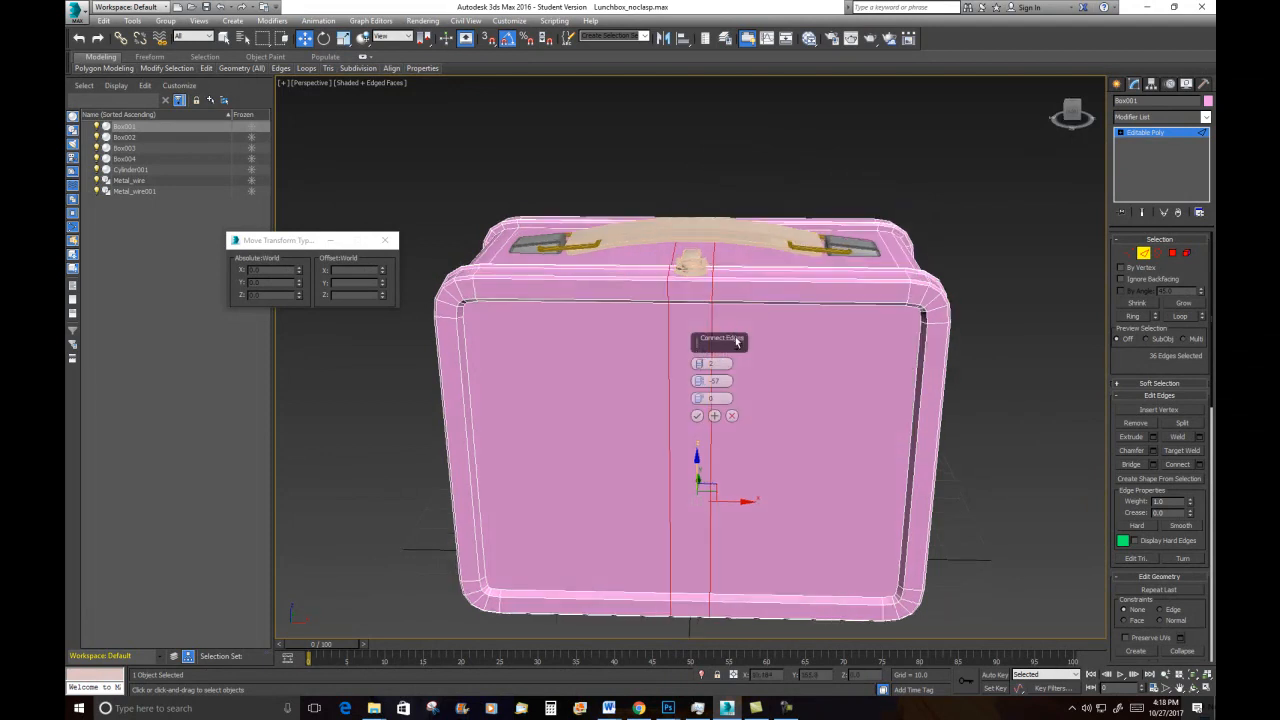
alt+middle_drag(735, 337, 737, 354)
drag(698, 381, 698, 384)
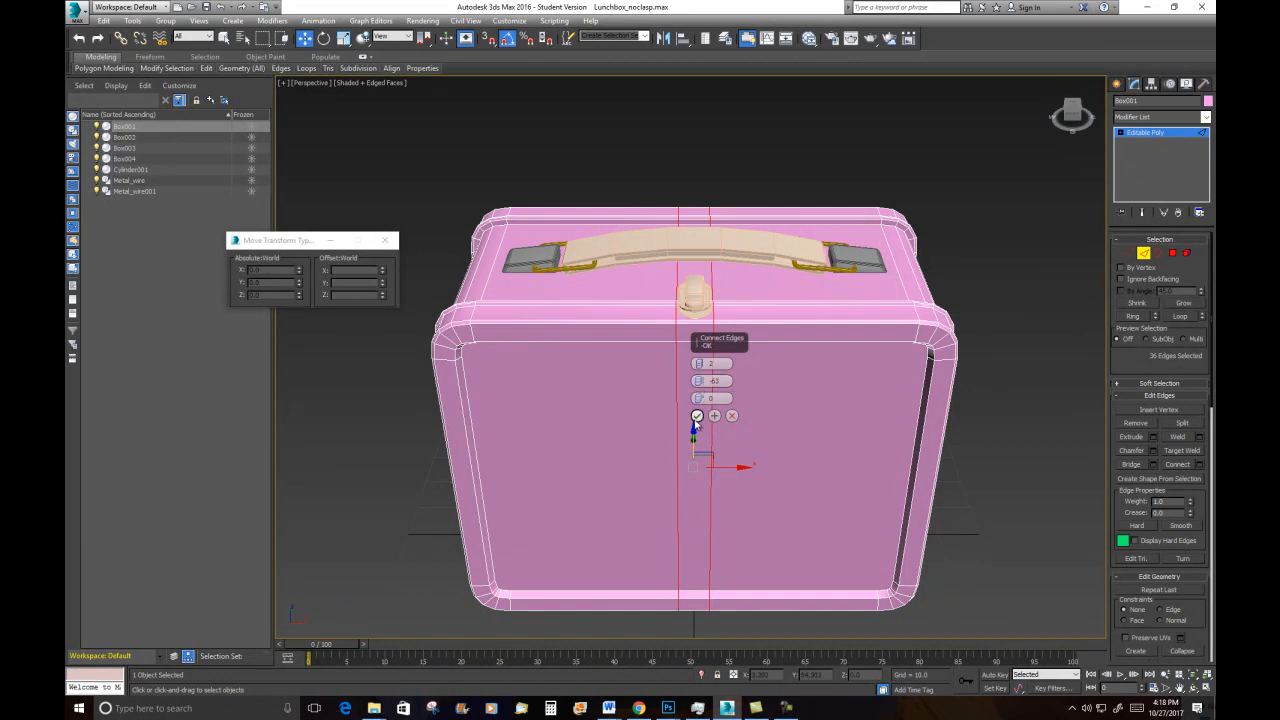
click(697, 415)
Remove the ridge edges crossing beneath the clasp between the two new edge loops
scroll(725, 291, up, 5)
alt+middle_drag(725, 291, 738, 259)
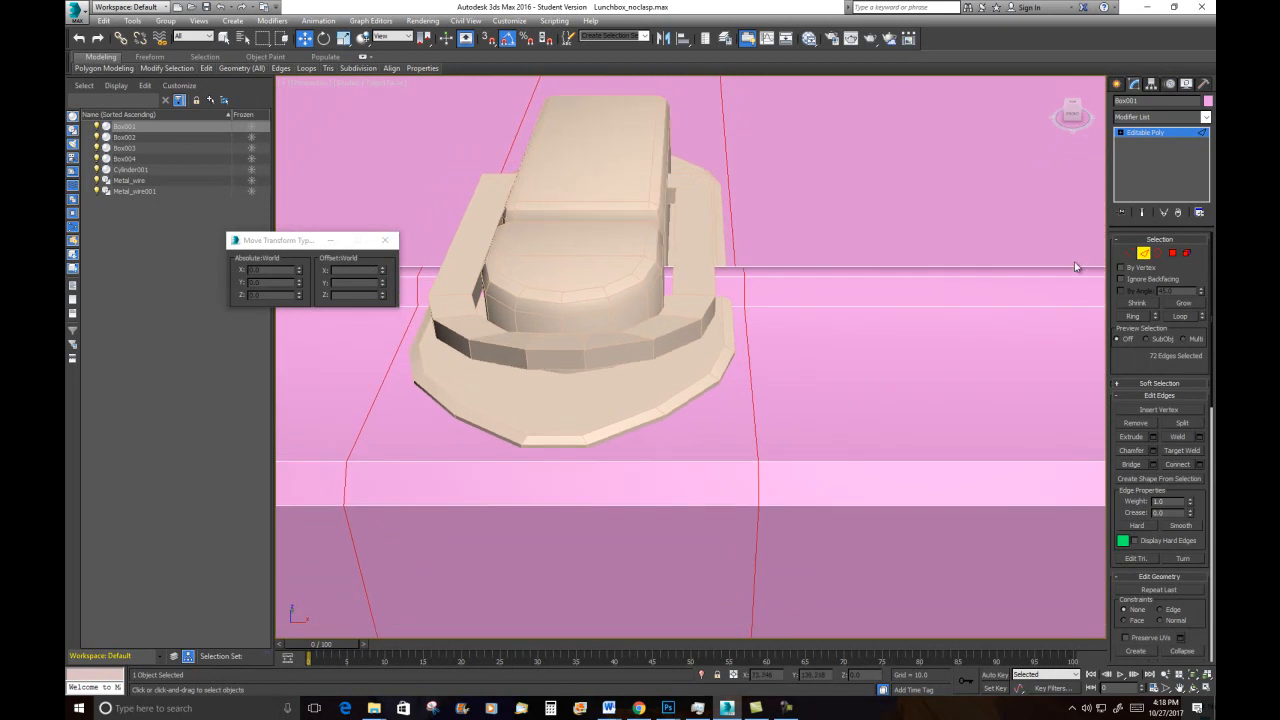
click(737, 267)
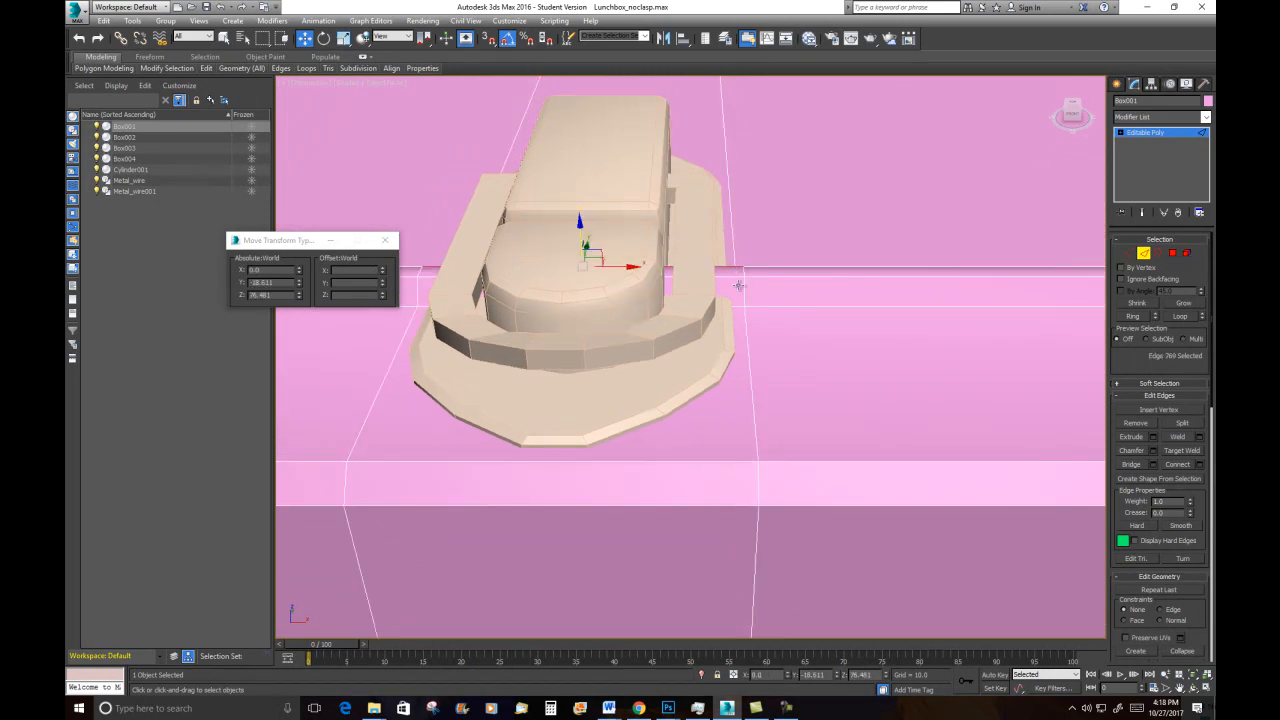
click(741, 285)
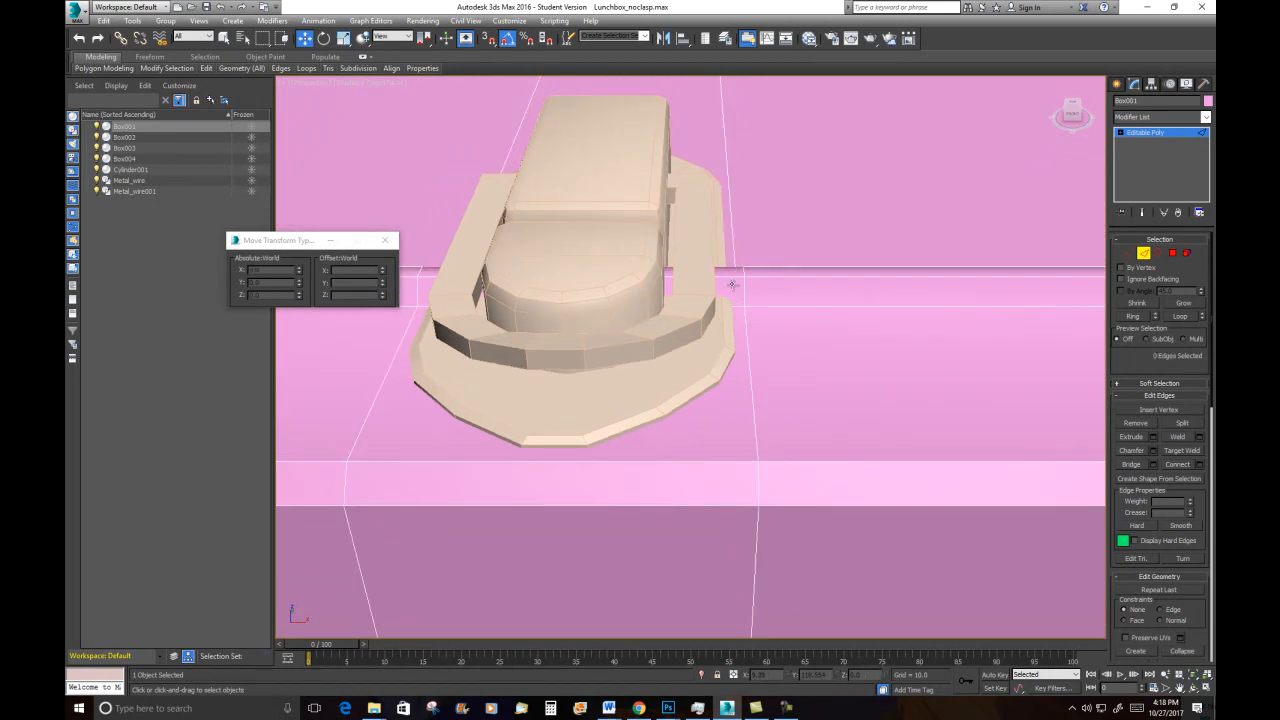
click(741, 285)
click(800, 305)
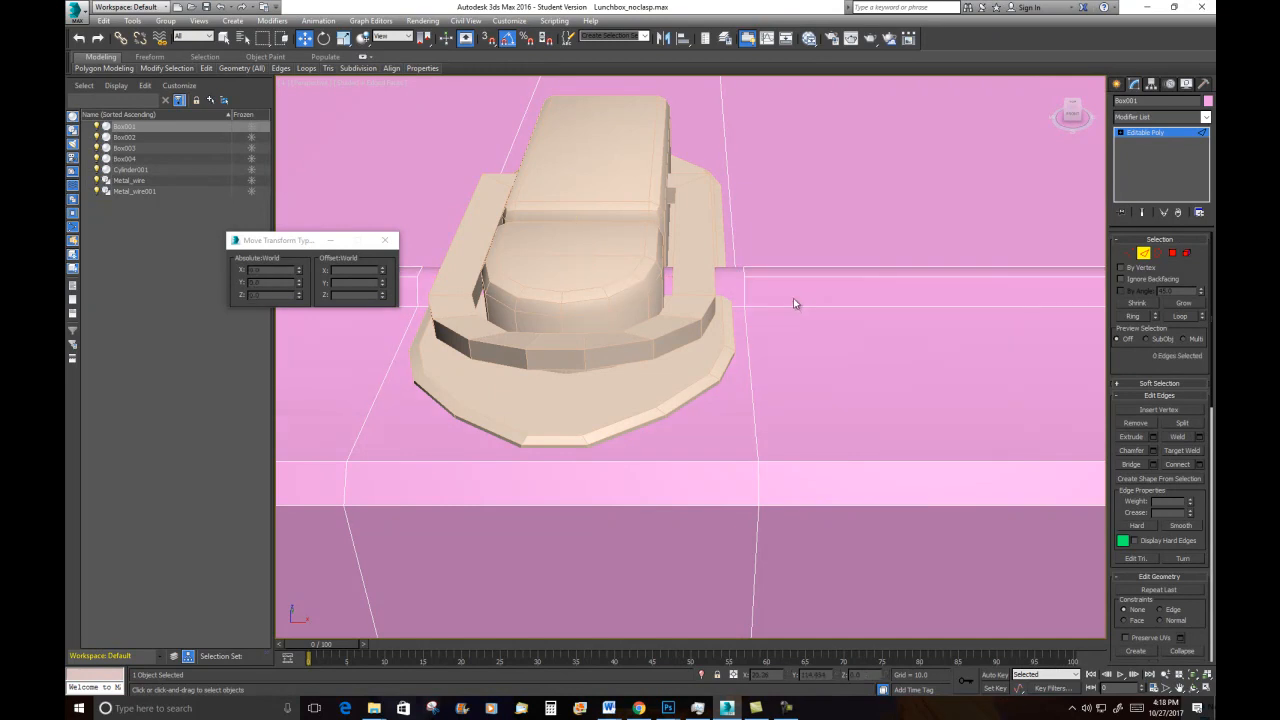
Connect the upper and lower ridge vertices on the clasp's right side to close that end of the ridge
alt+middle_drag(800, 306, 810, 350)
key(F3)
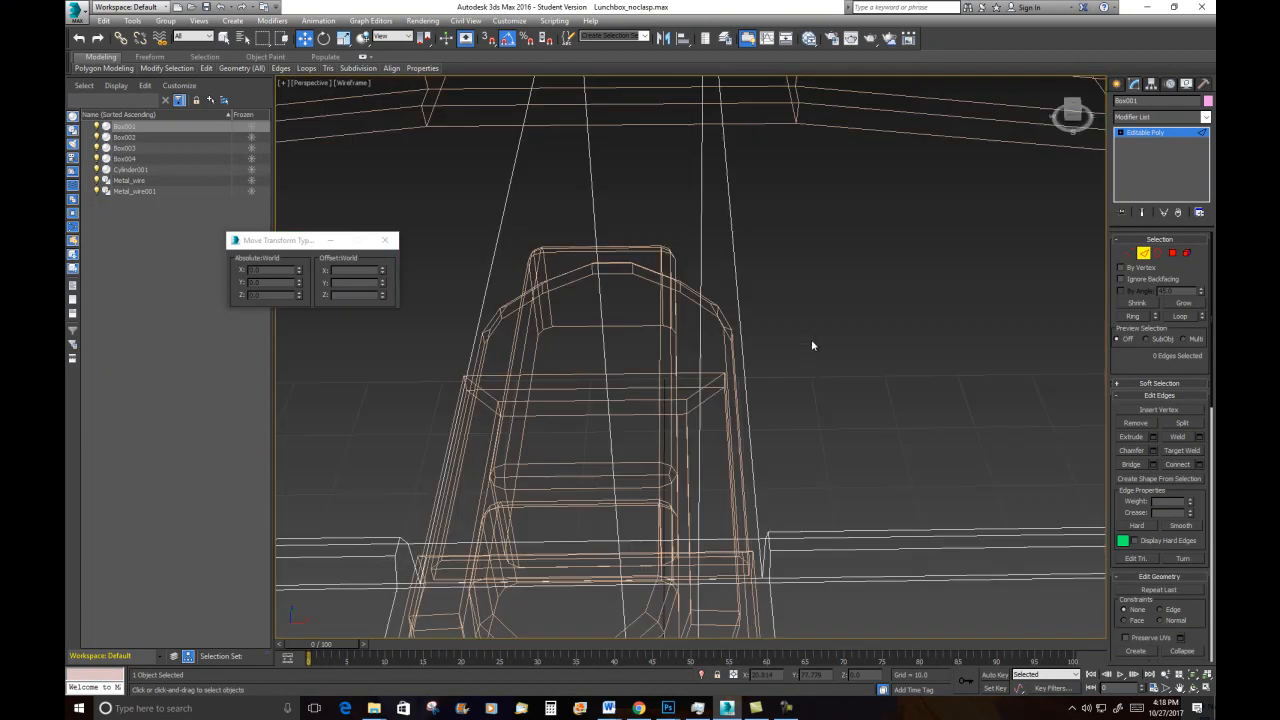
alt+middle_drag(800, 463, 974, 388)
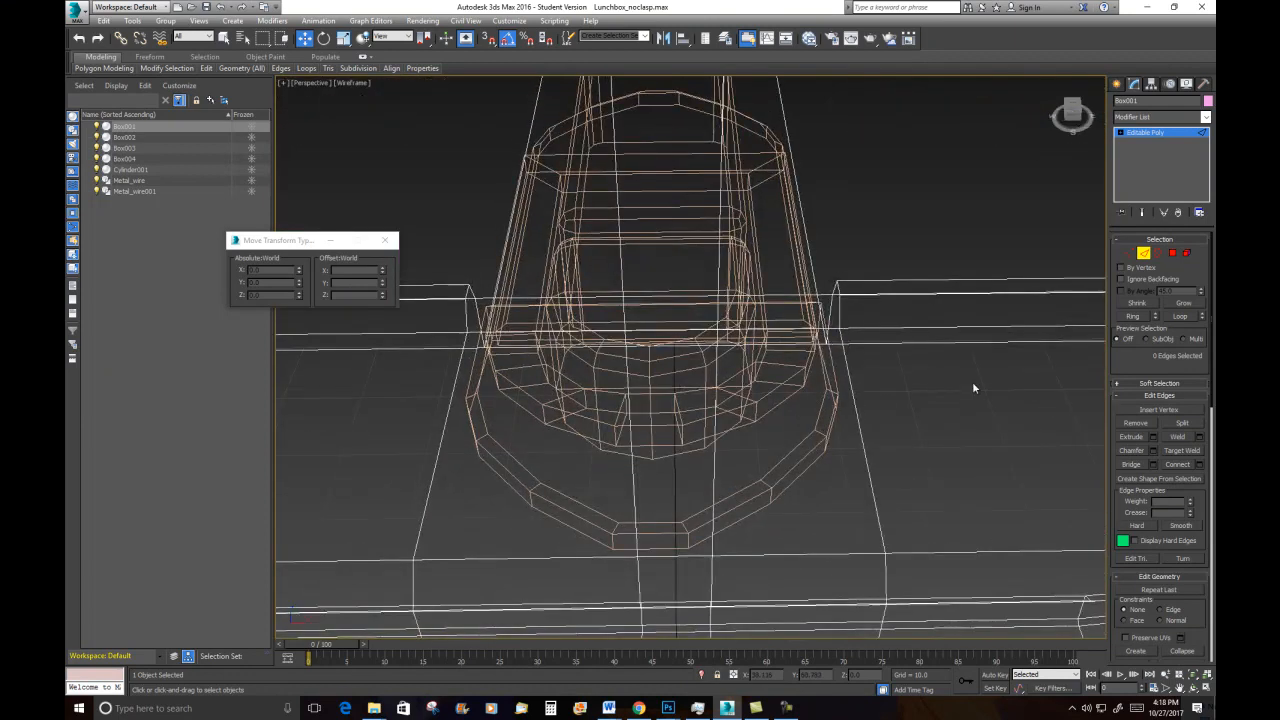
click(1129, 253)
click(831, 294)
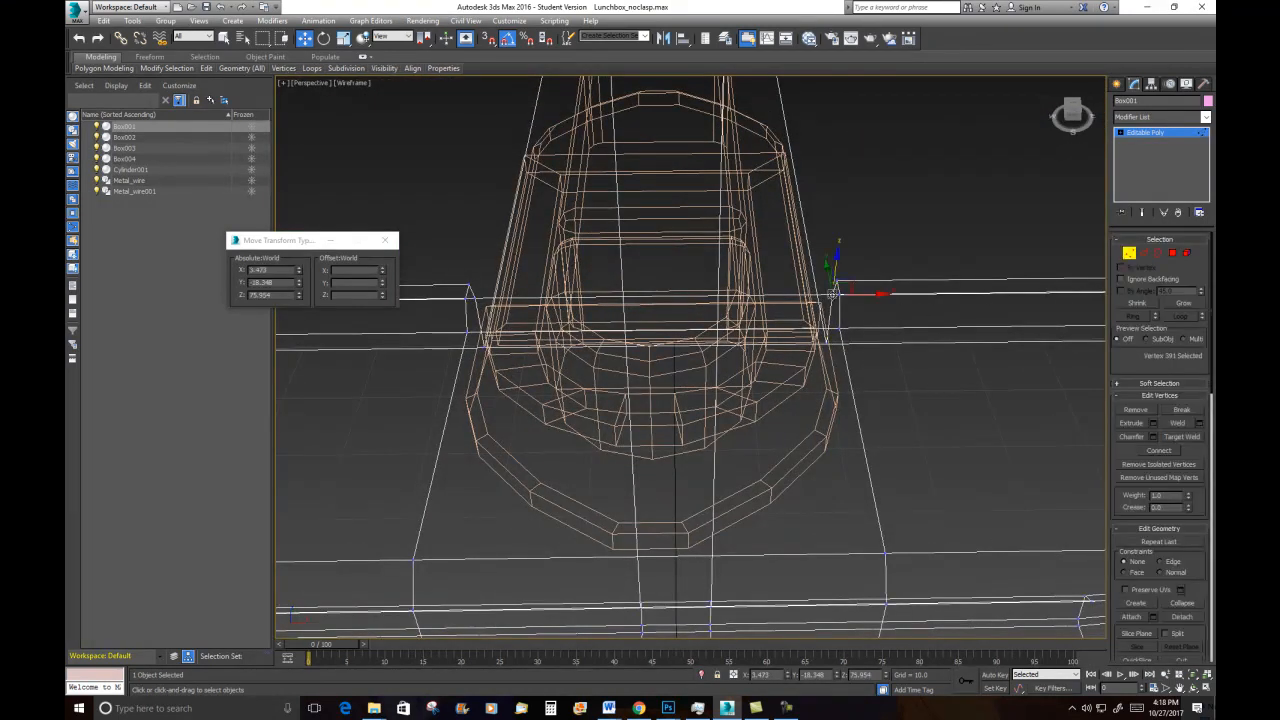
ctrl+click(840, 331)
right_click(930, 287)
click(906, 330)
Connect the matching pair of ridge vertices on the clasp's left side, working in shaded view
key(F3)
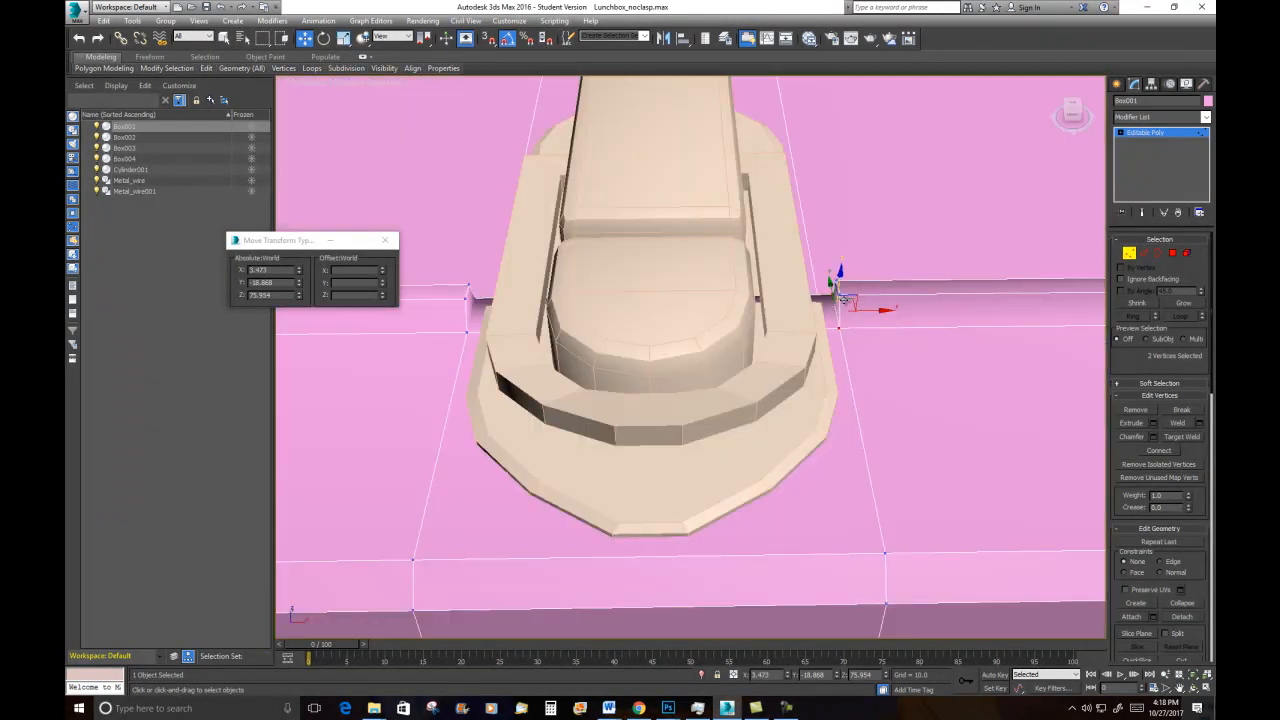
click(472, 294)
ctrl+click(466, 331)
right_click(585, 291)
click(566, 329)
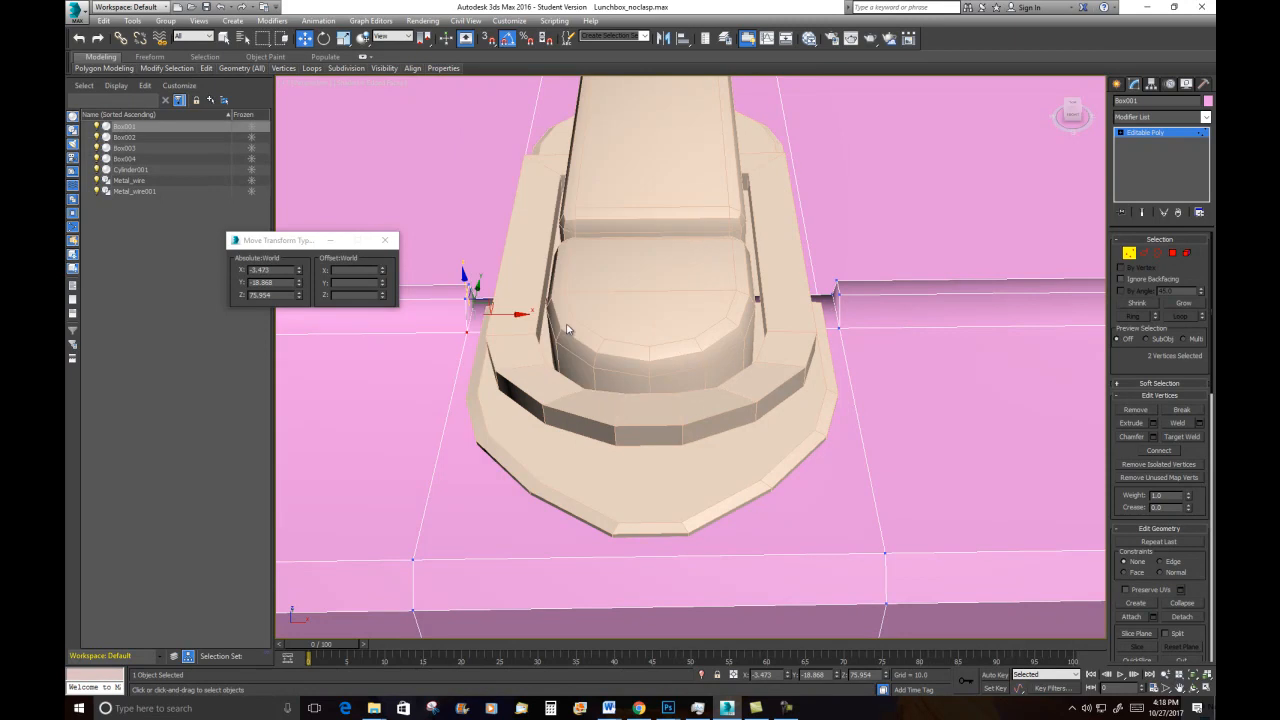
Select the end edges of both ridge halves, convert them to vertices, scale them slightly along X, then finish editing and deselect
click(1143, 253)
click(878, 265)
click(837, 287)
click(466, 290)
ctrl+click(1129, 253)
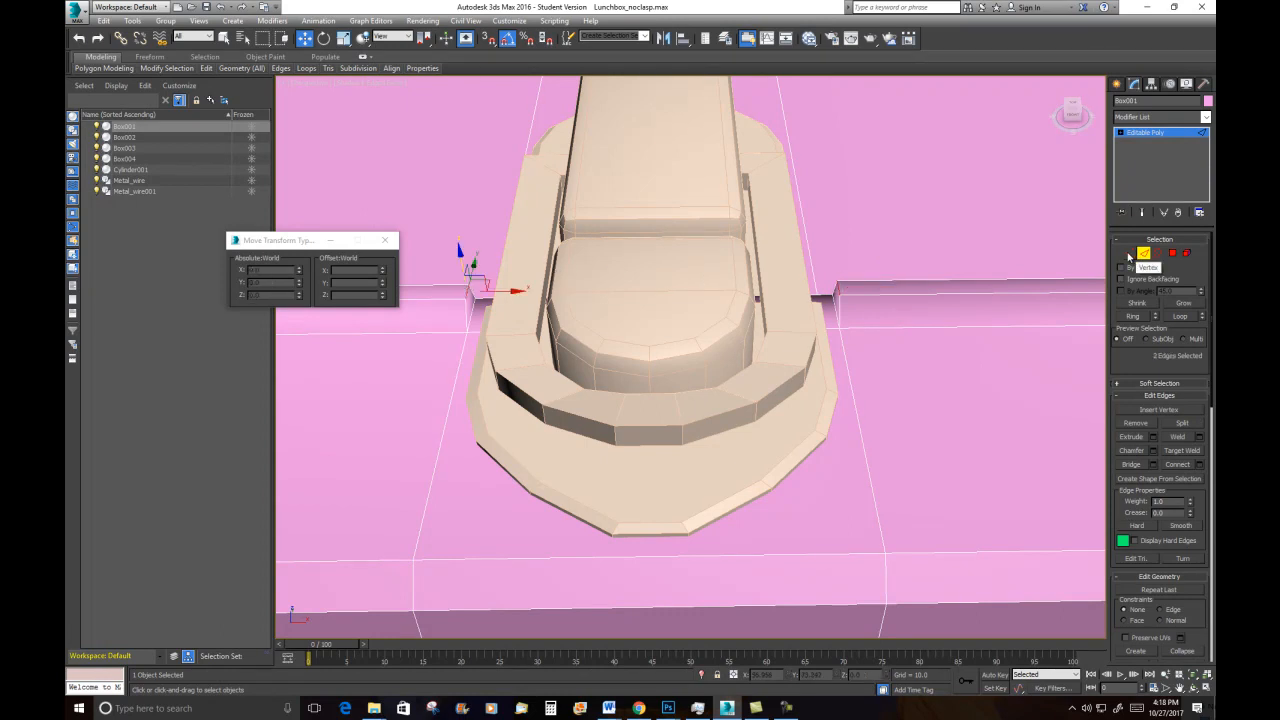
click(343, 38)
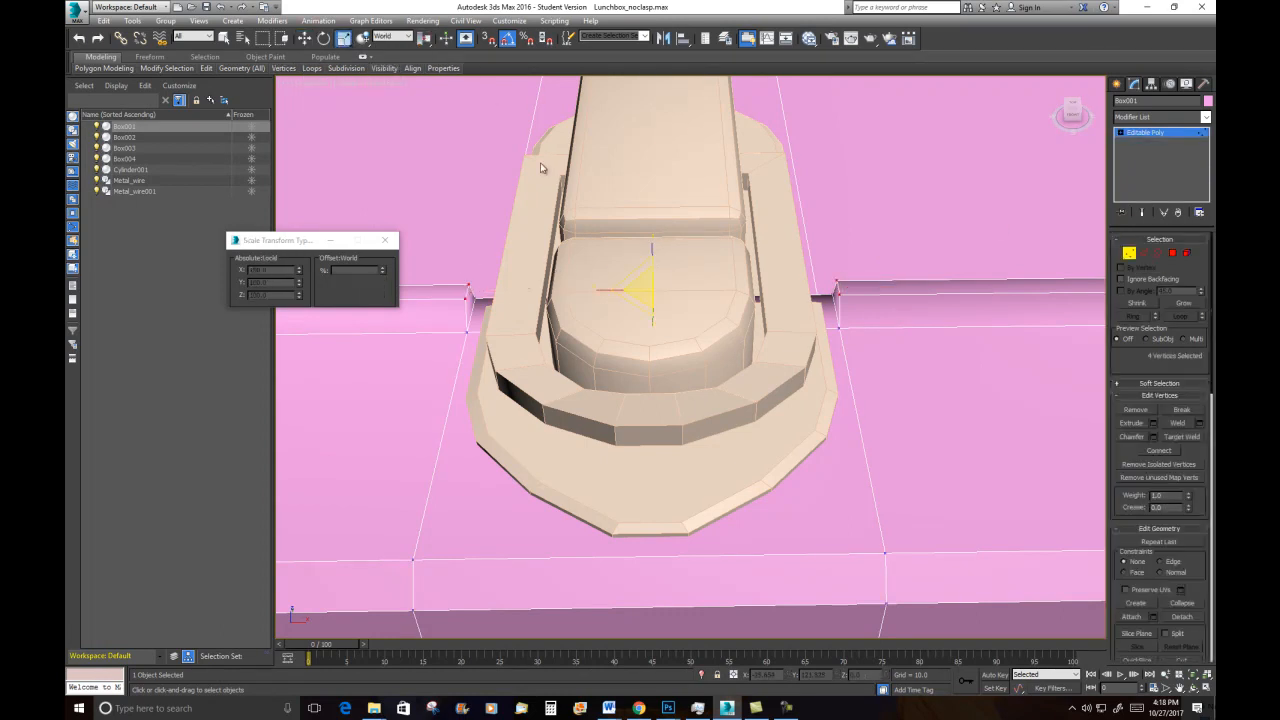
drag(598, 289, 595, 289)
scroll(704, 305, down, 10)
alt+middle_drag(716, 320, 1073, 363)
click(1051, 336)
click(1128, 254)
click(1008, 277)
Examine how the clasp sits in the ridge gap and how the whole lunchbox looks from several angles
scroll(669, 338, up, 4)
middle_drag(669, 338, 670, 331)
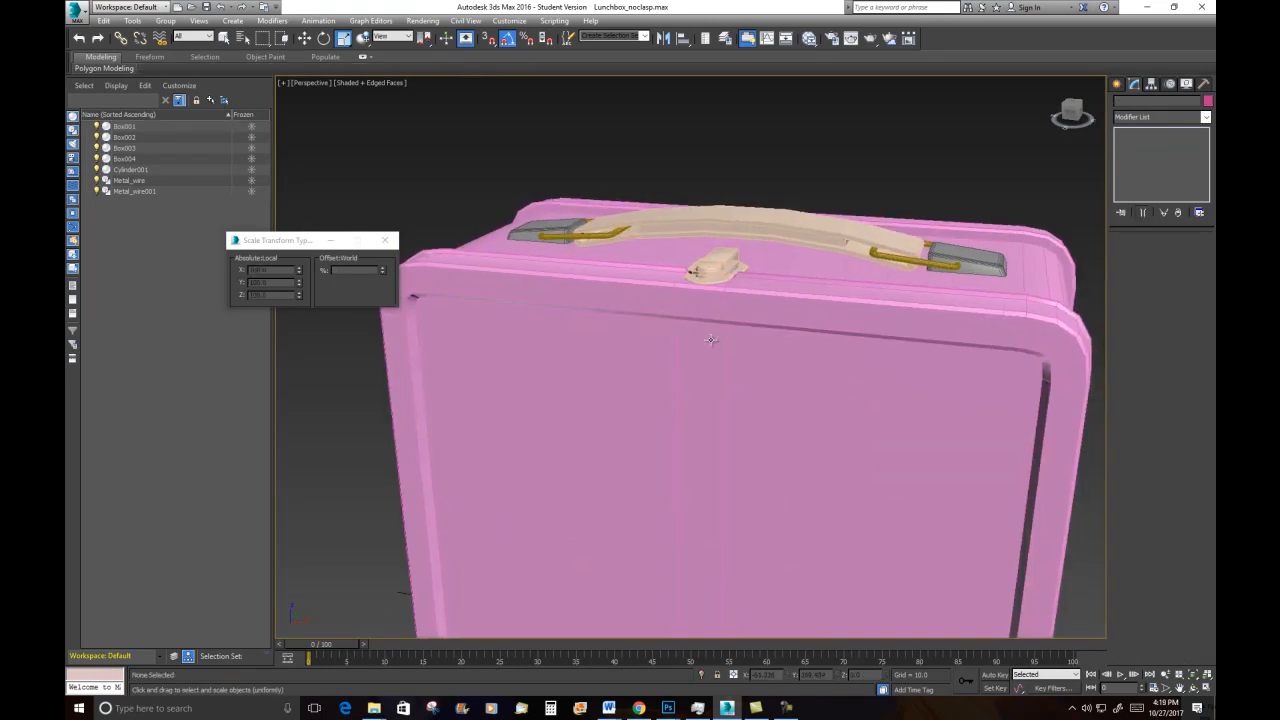
click(714, 268)
alt+middle_drag(760, 304, 706, 350)
scroll(765, 394, down, 3)
alt+middle_drag(765, 385, 862, 368)
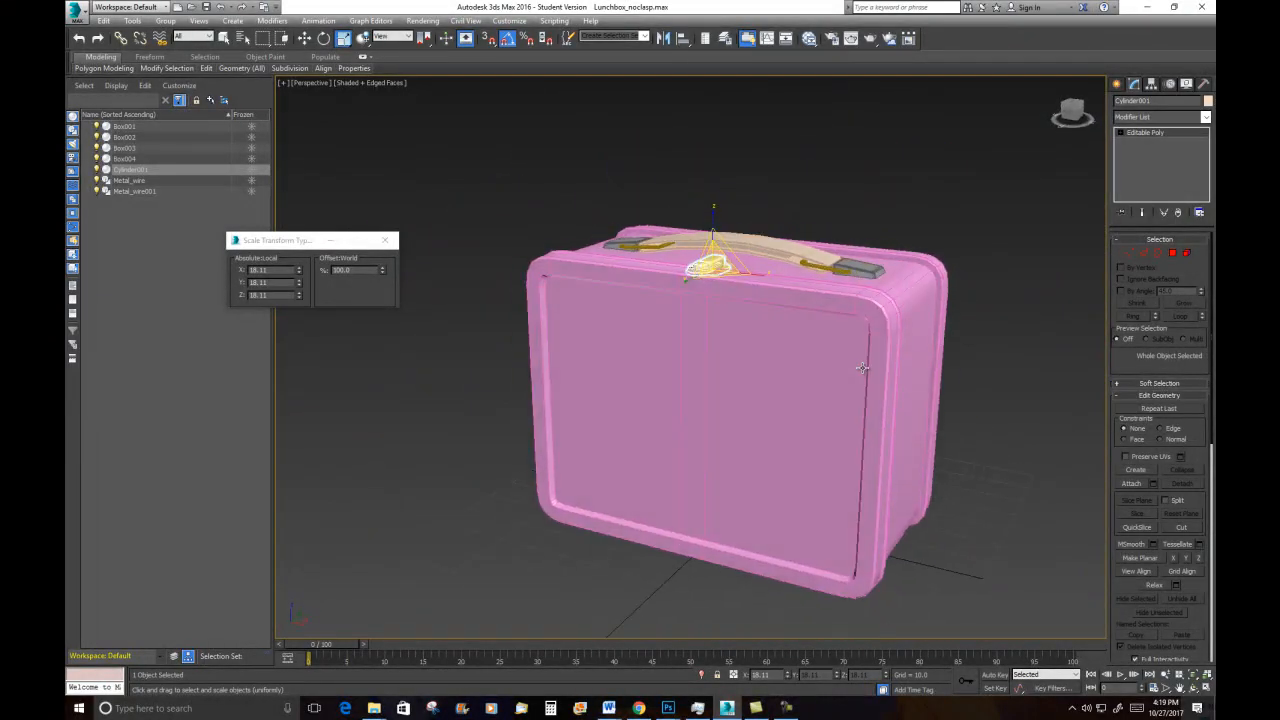
click(1037, 256)
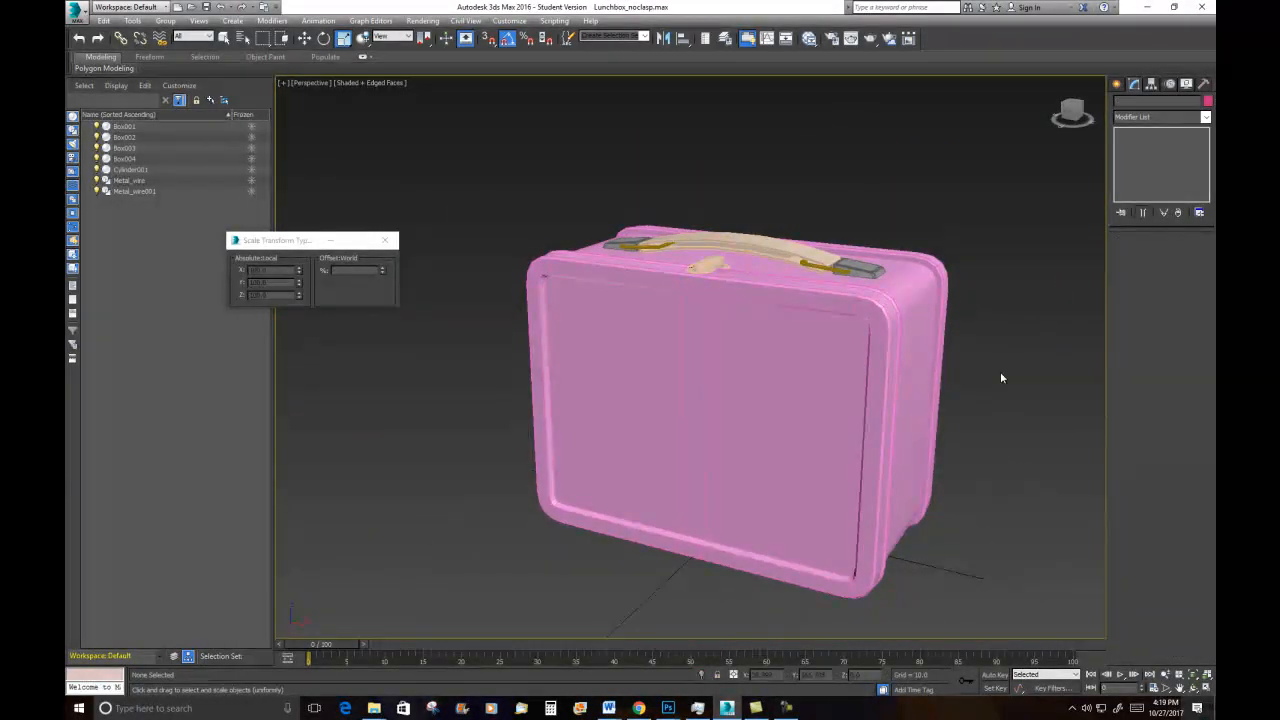
alt+middle_drag(871, 435, 567, 360)
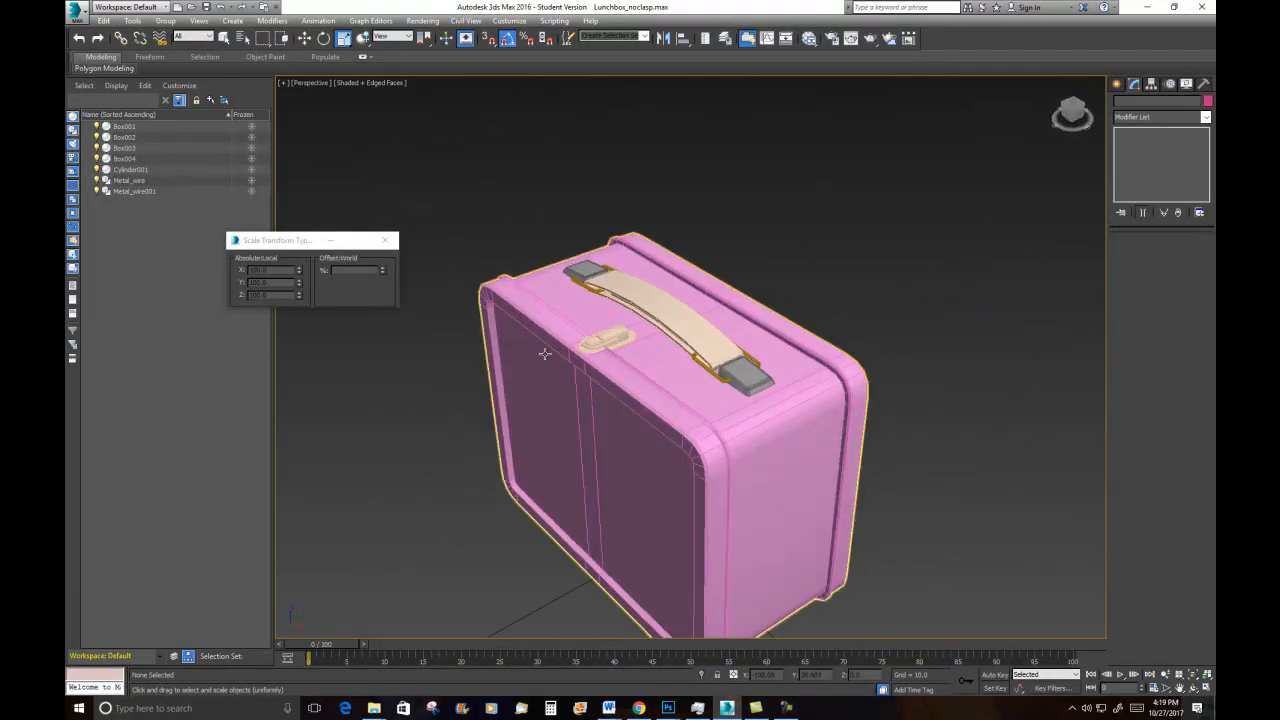
scroll(567, 360, up, 4)
scroll(727, 385, down, 2)
alt+middle_drag(727, 385, 685, 341)
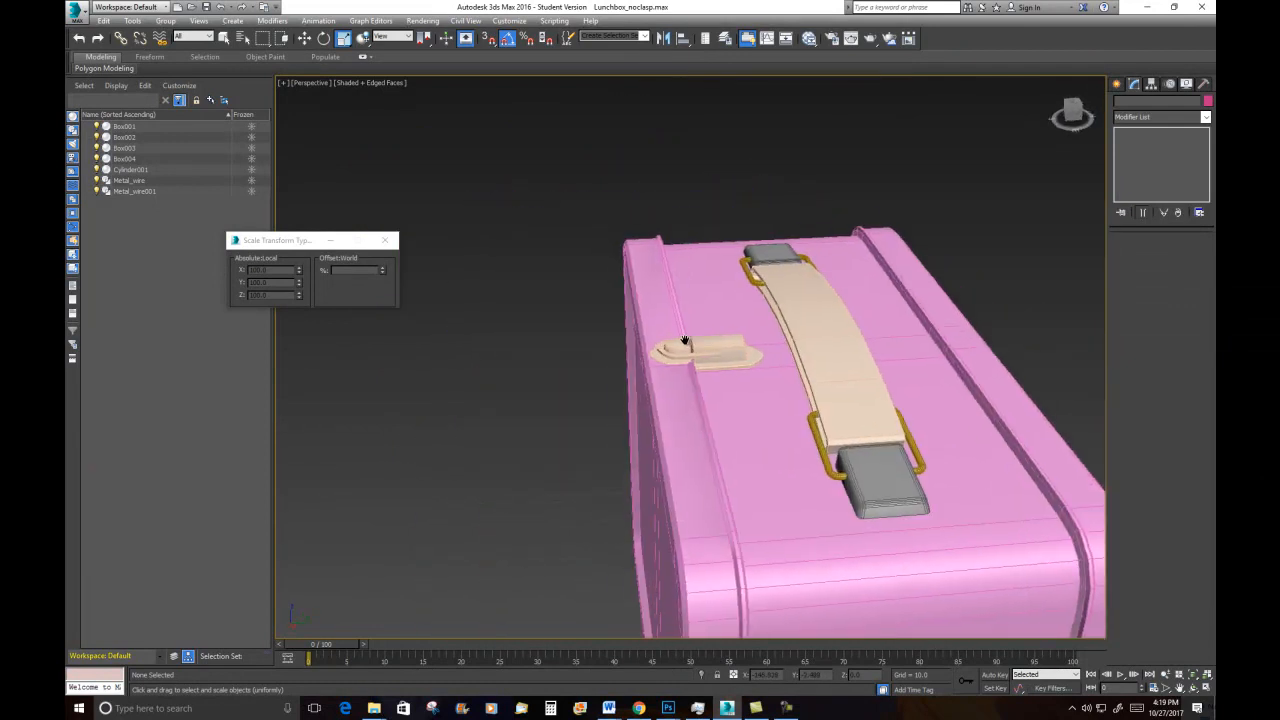
scroll(685, 341, up, 2)
scroll(680, 343, down, 6)
alt+middle_drag(678, 289, 795, 327)
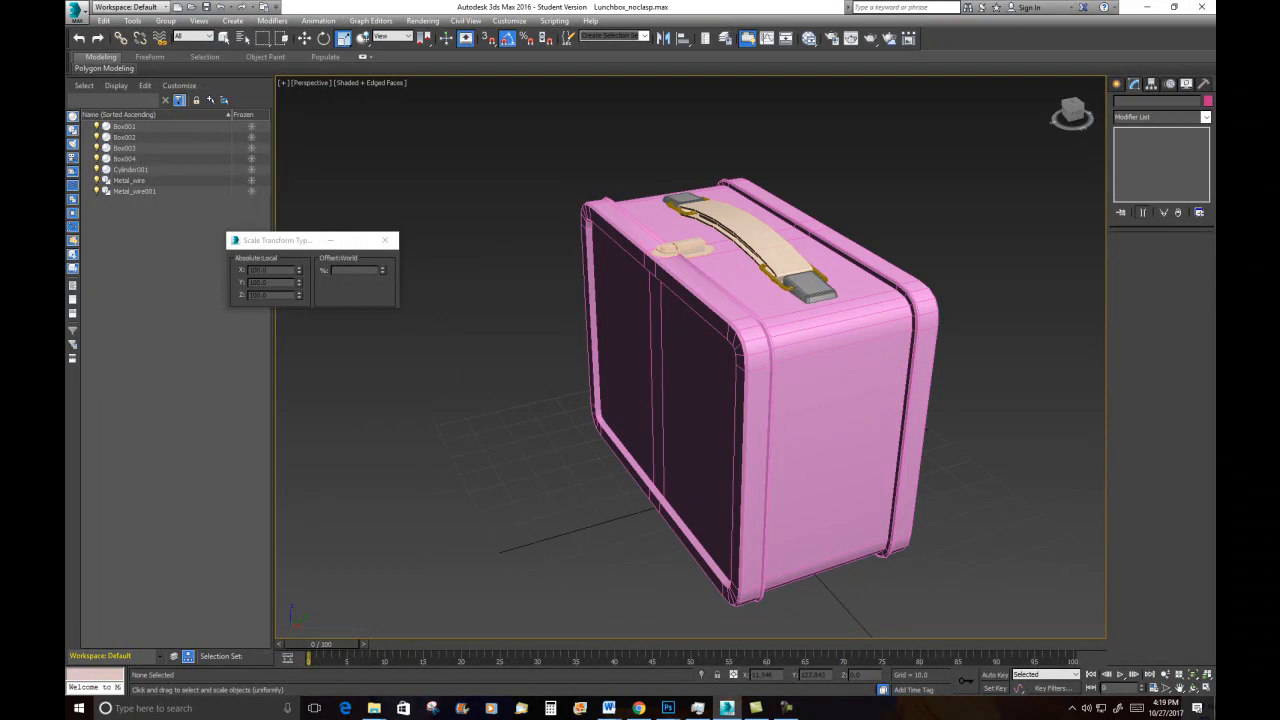